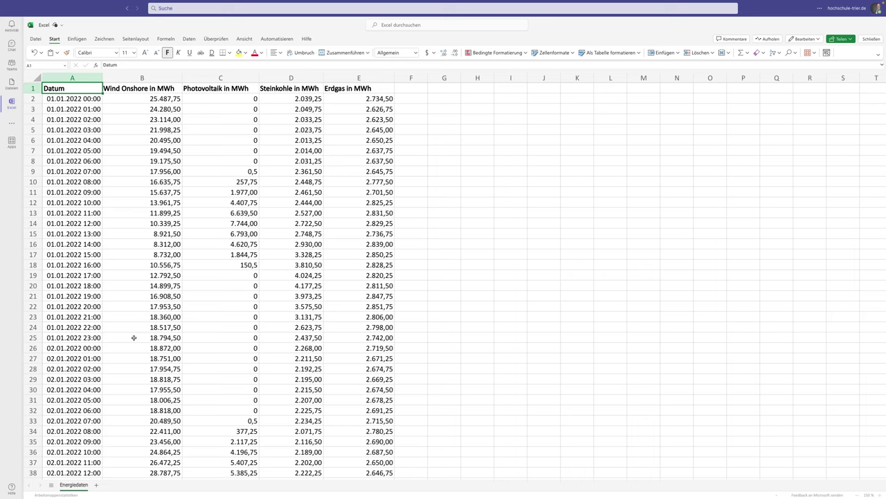
Enter the start date 01.01.2022 in cell G2
{"action": "left_click_drag", "start_coordinate": [133, 337], "coordinate": [133, 100]}
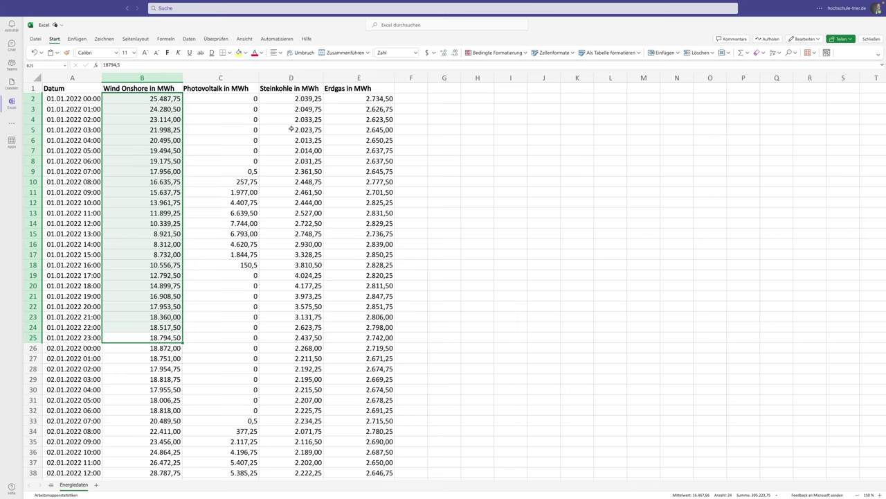
{"action": "left_click", "coordinate": [445, 99]}
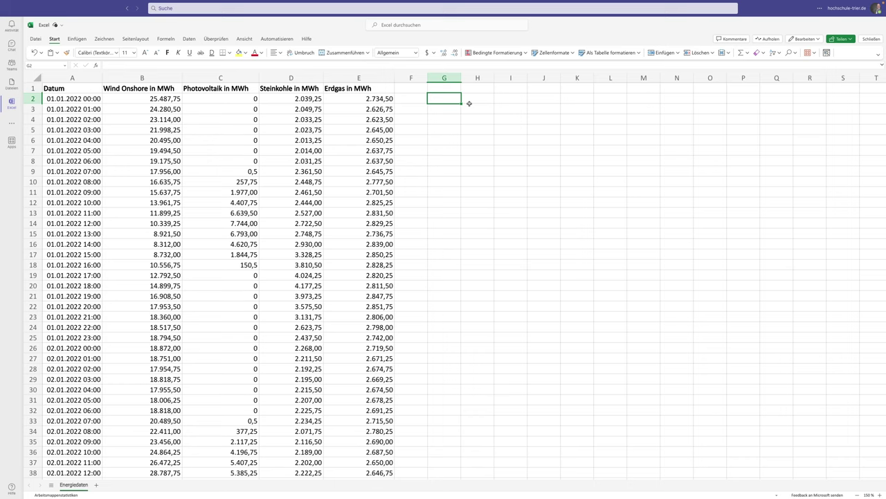
{"action": "type", "text": "01.01"}
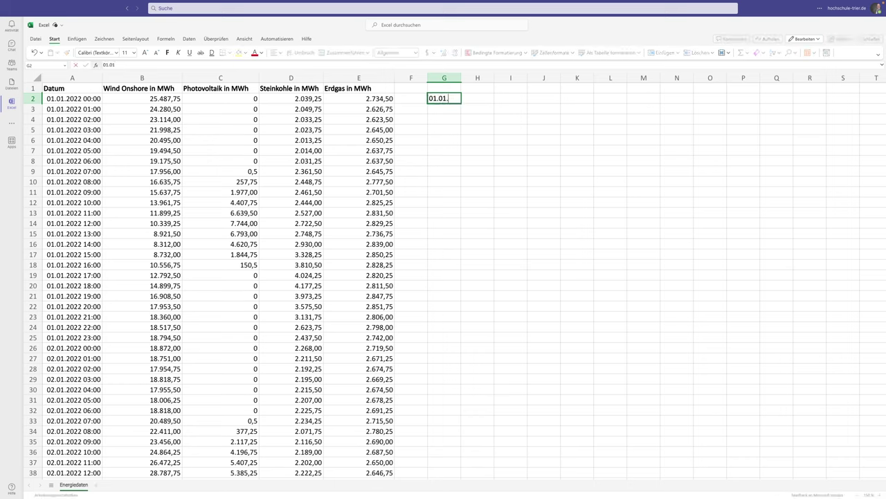
{"action": "type", "text": ".2022"}
{"action": "key", "text": "Return"}
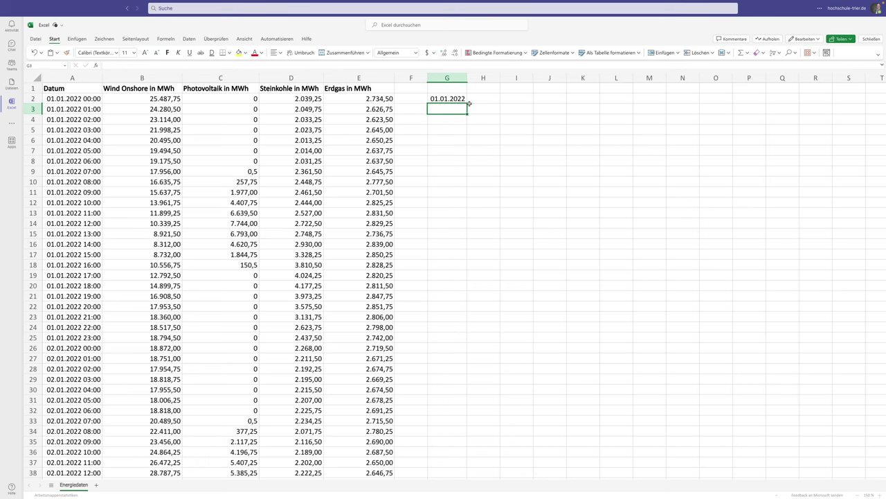
Copy the energy headers B1:E1 into H1:K1 and add the heading Datum in G1
{"action": "left_click", "coordinate": [169, 88]}
{"action": "left_click_drag", "start_coordinate": [169, 88], "coordinate": [360, 88]}
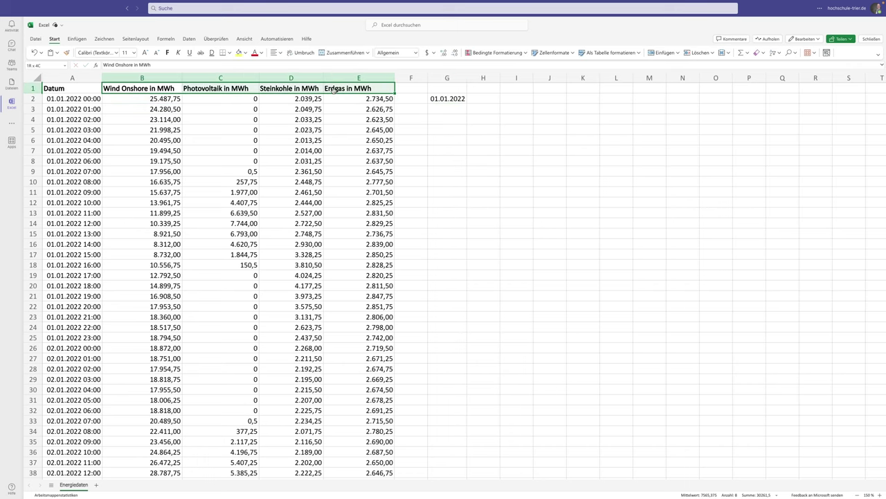
{"action": "key", "text": "ctrl+c"}
{"action": "left_click", "coordinate": [490, 90]}
{"action": "key", "text": "ctrl+v"}
{"action": "left_click", "coordinate": [448, 89]}
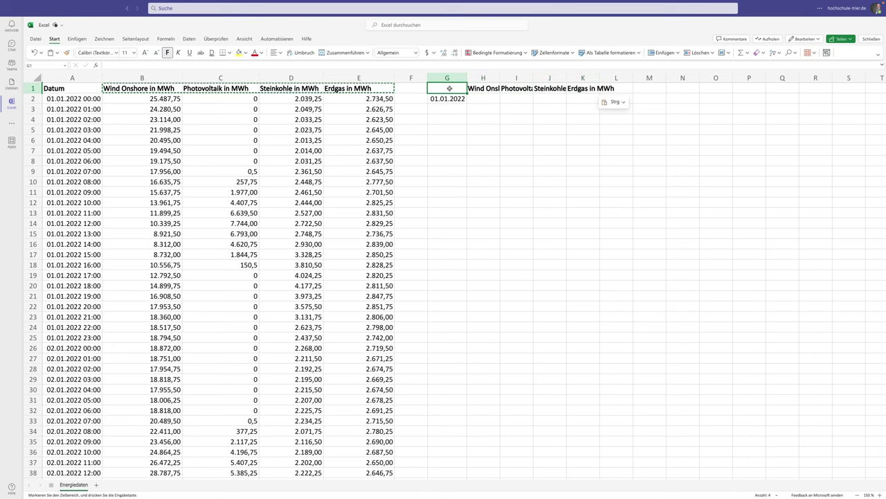
{"action": "type", "text": "Datum"}
{"action": "key", "text": "Return"}
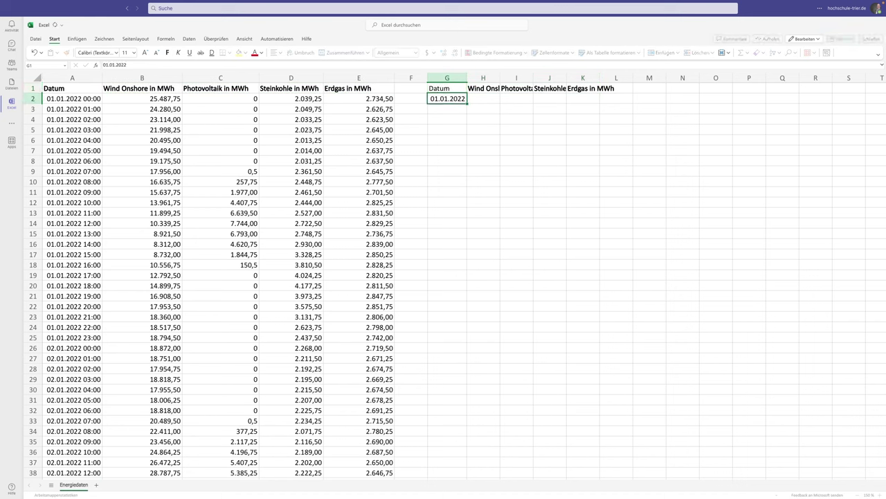
Widen columns G–K and enter =G2+1 in G3 to show 02.01.2022
{"action": "left_click_drag", "start_coordinate": [447, 78], "coordinate": [725, 77]}
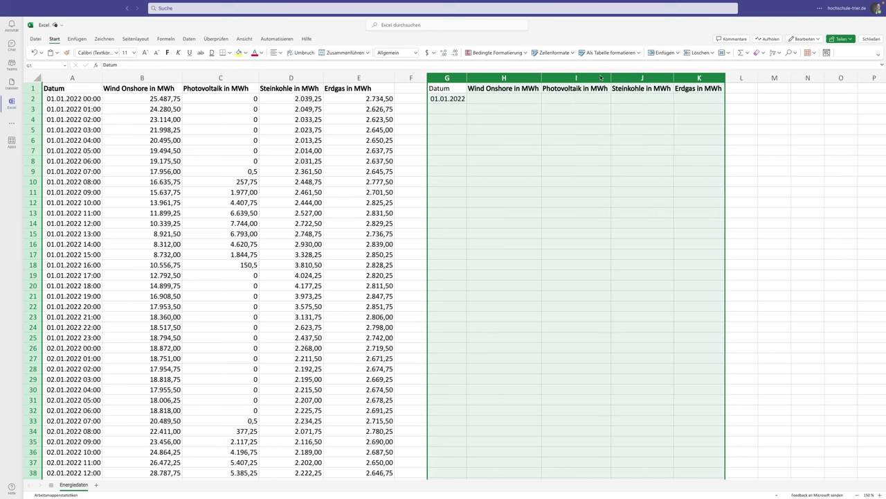
{"action": "left_click", "coordinate": [511, 99]}
{"action": "left_click", "coordinate": [449, 108]}
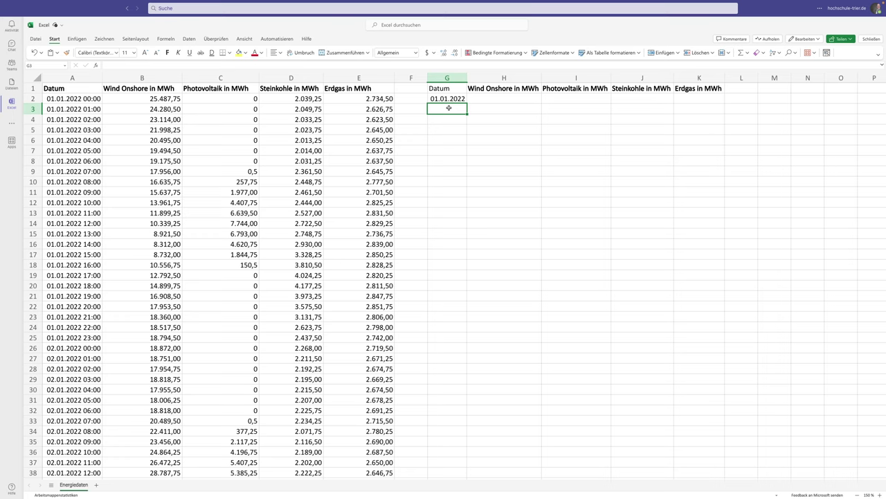
{"action": "type", "text": "="}
{"action": "left_click", "coordinate": [447, 99]}
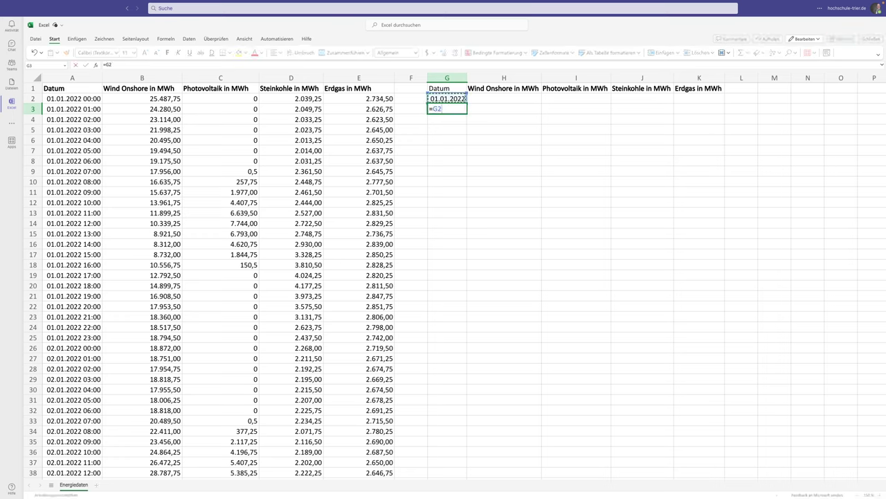
{"action": "type", "text": "+1"}
{"action": "key", "text": "Return"}
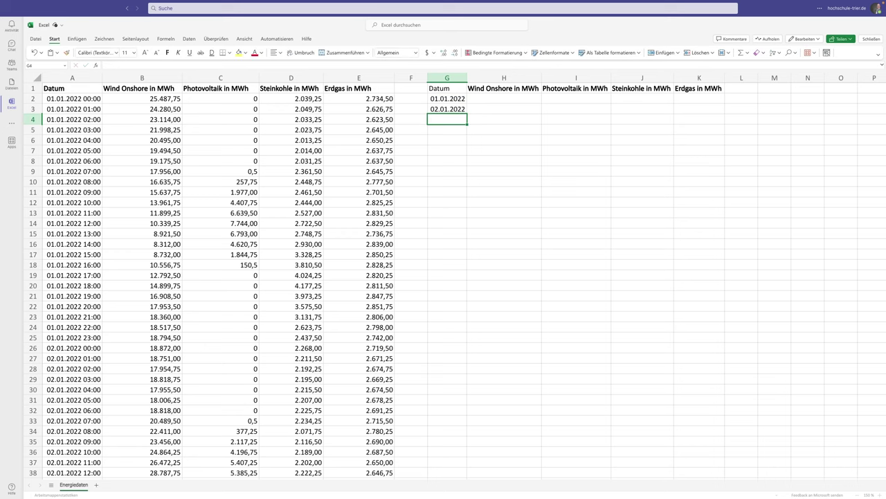
{"action": "left_click", "coordinate": [455, 107]}
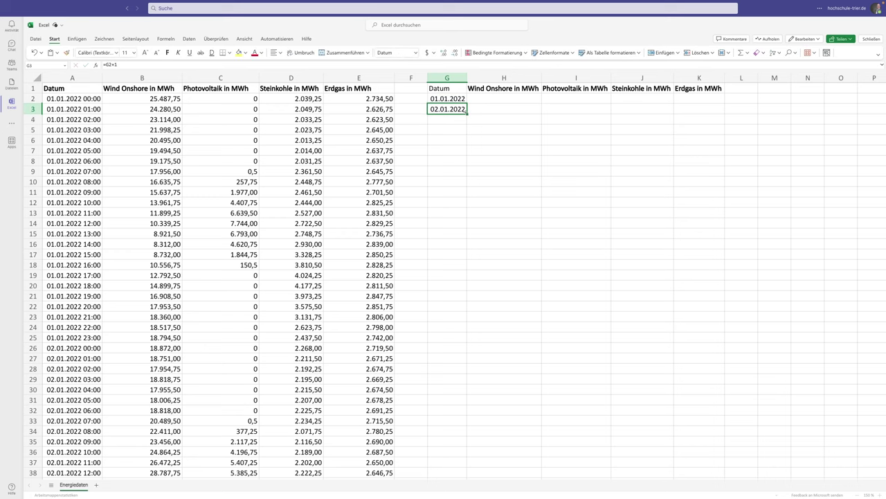
Fill the G3 date formula down to G366 so dates run through 31.12.2022
{"action": "left_click_drag", "start_coordinate": [467, 113], "coordinate": [450, 483]}
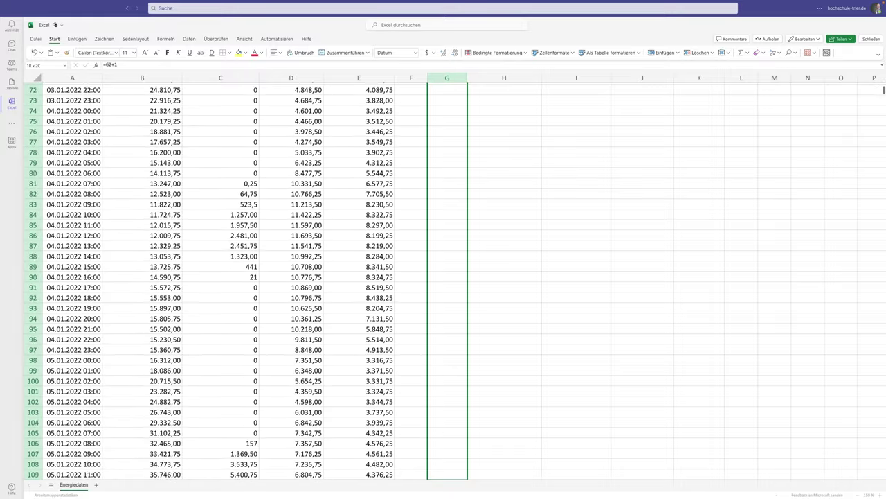
{"action": "left_click_drag", "start_coordinate": [451, 483], "coordinate": [450, 483]}
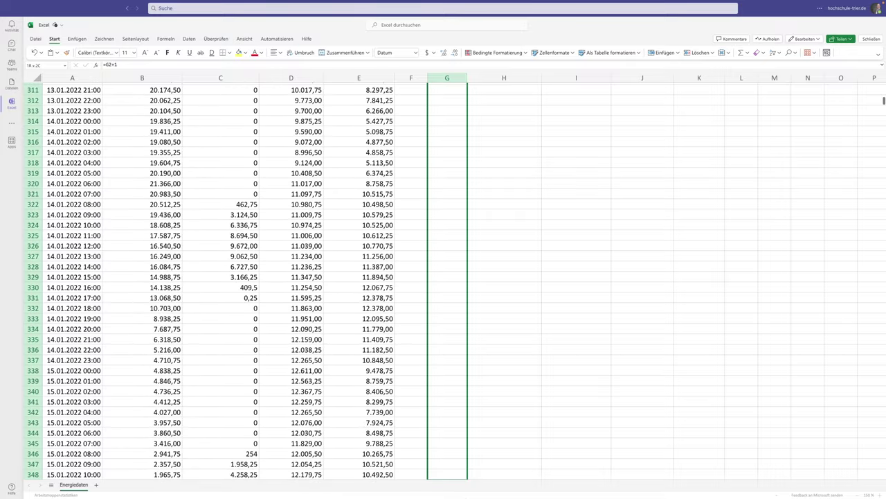
{"action": "left_click_drag", "start_coordinate": [450, 484], "coordinate": [478, 374]}
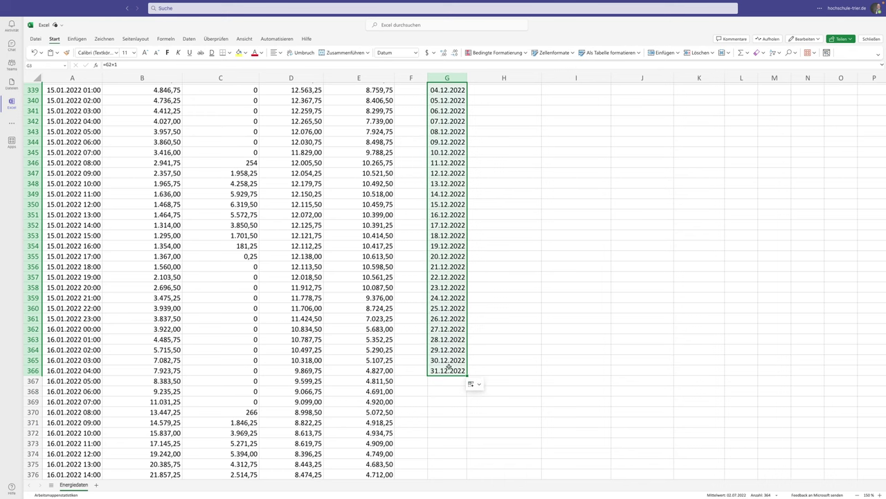
{"action": "left_click", "coordinate": [453, 371]}
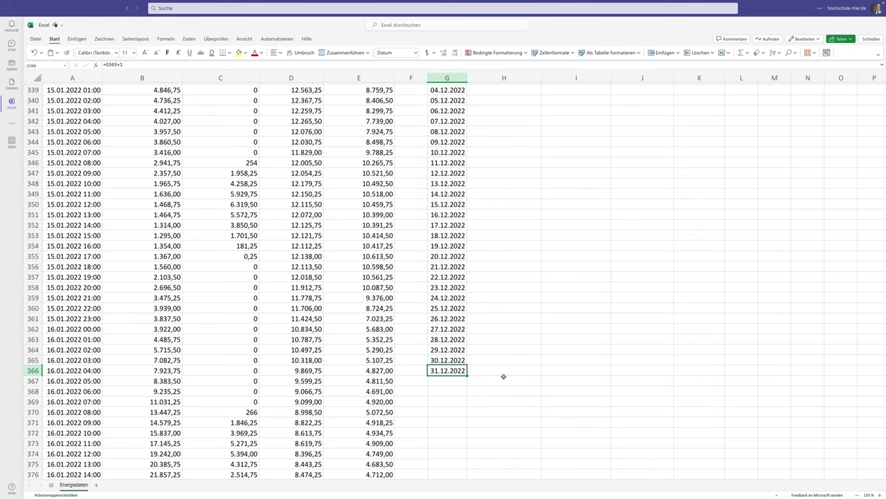
{"action": "key", "text": "ctrl+Up"}
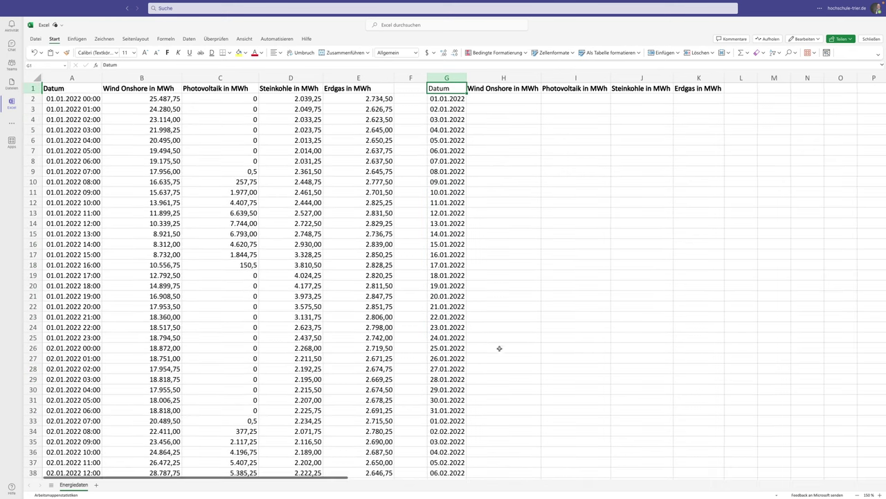
Bold the Datum heading, then start and abandon a SUMMEWENNS formula in H2
{"action": "key", "text": "ctrl+b"}
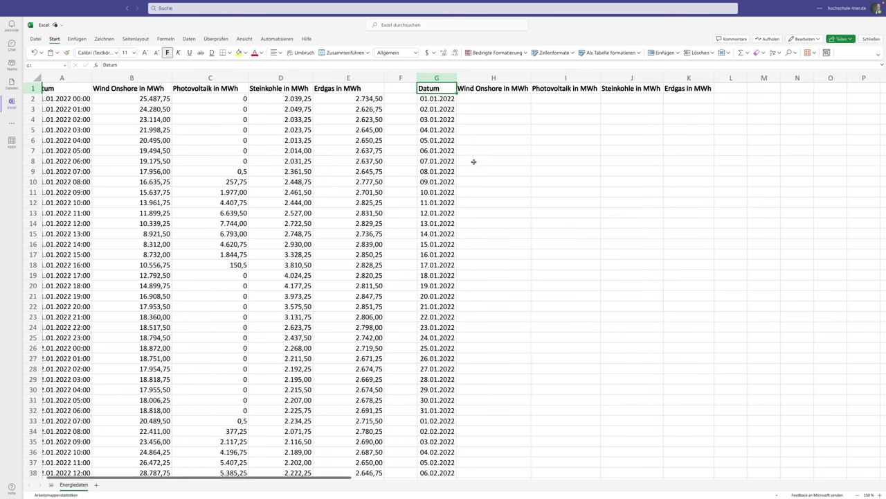
{"action": "left_click", "coordinate": [495, 97]}
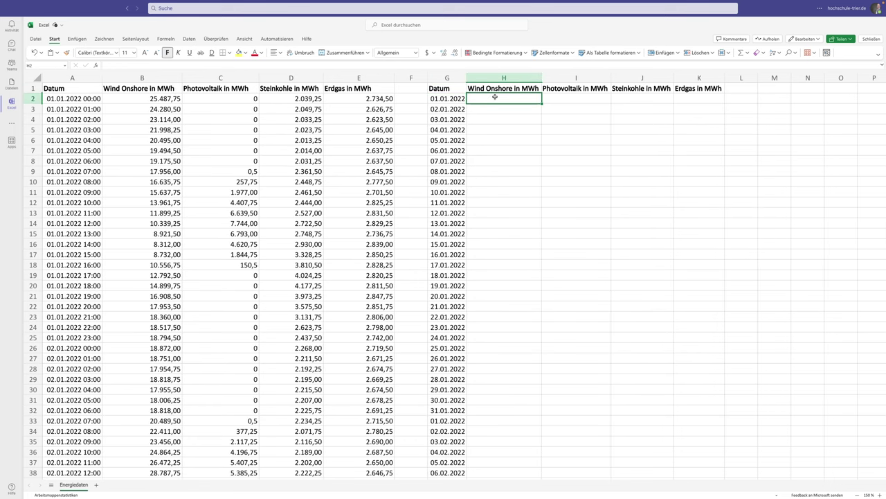
{"action": "type", "text": "="}
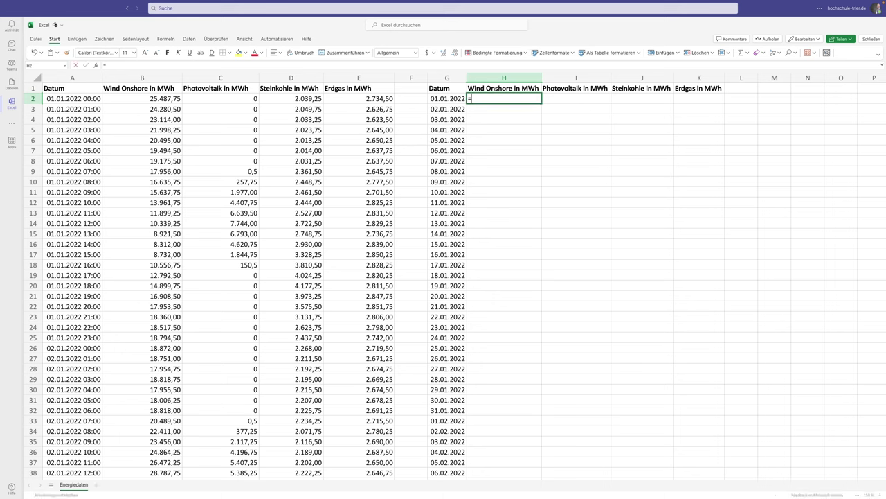
{"action": "type", "text": "SUMMEWENN"}
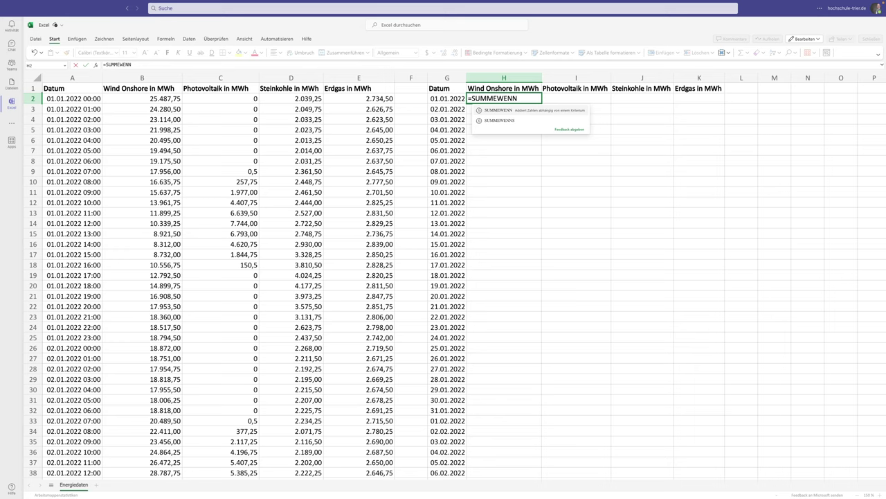
{"action": "type", "text": "S"}
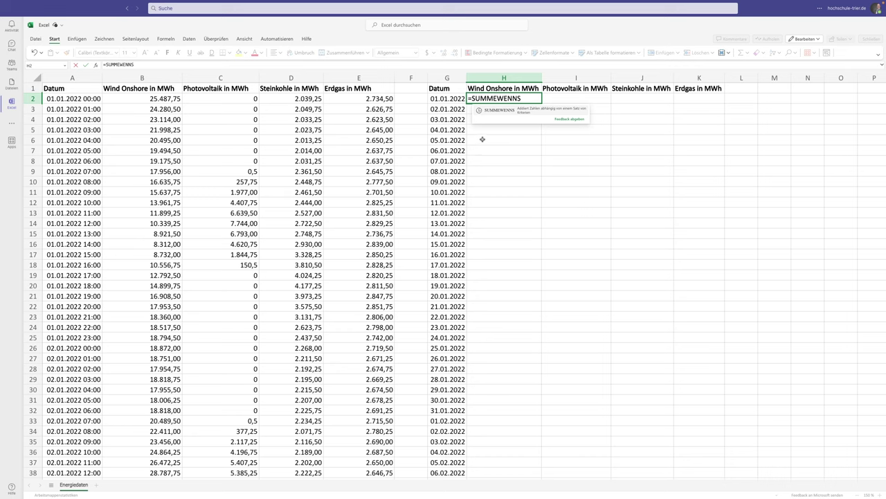
{"action": "key", "text": "Escape"}
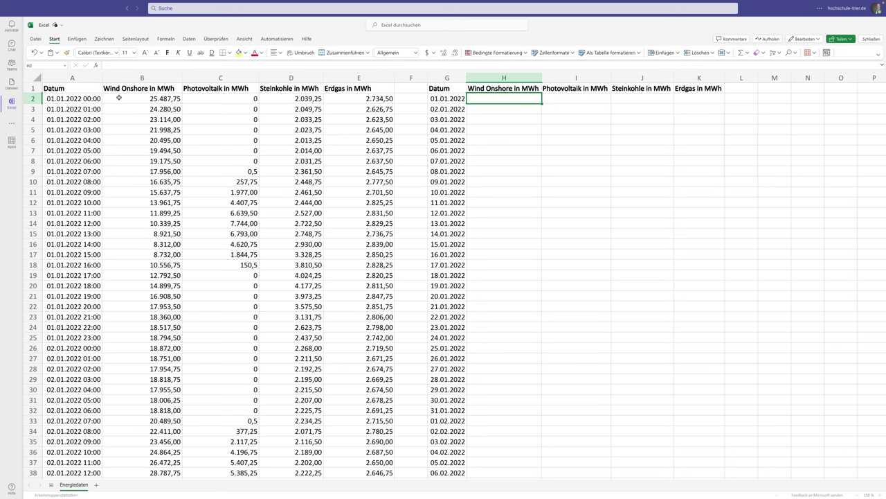
Insert two blank columns at the left of the sheet, before the dates
{"action": "left_click", "coordinate": [82, 78]}
{"action": "right_click", "coordinate": [86, 81]}
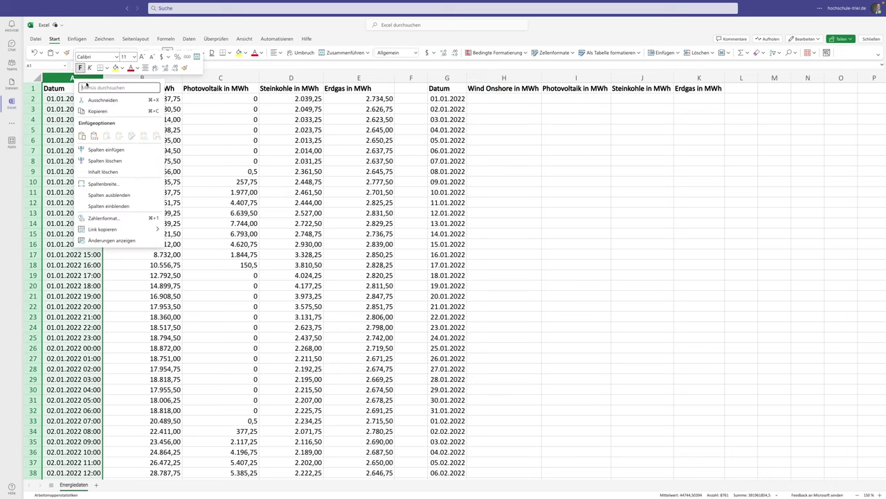
{"action": "left_click", "coordinate": [105, 150]}
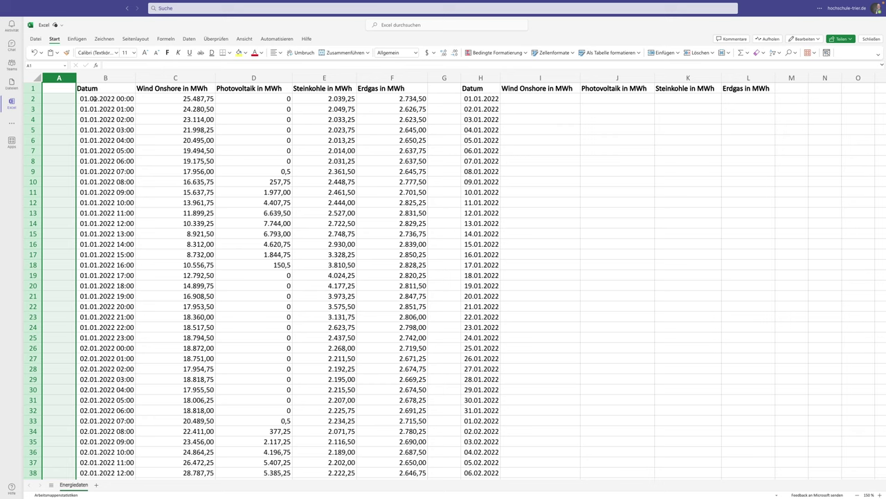
{"action": "key", "text": "ctrl+plus"}
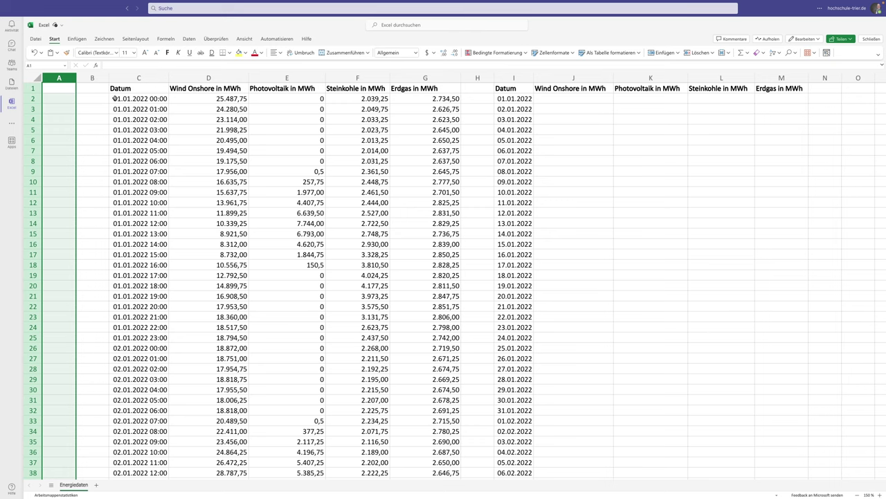
Insert two spacer columns before the daily table and narrow them to 50 pixels
{"action": "left_click", "coordinate": [478, 77]}
{"action": "key", "text": "ctrl+plus"}
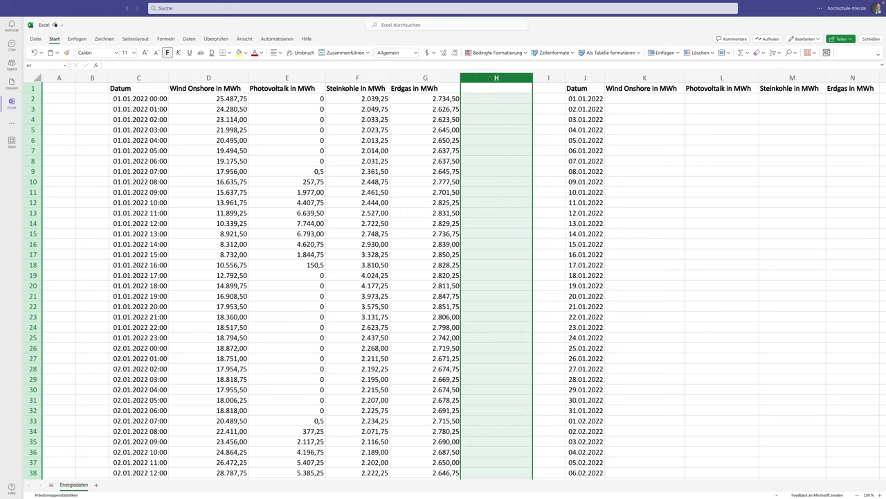
{"action": "key", "text": "ctrl+plus"}
{"action": "left_click_drag", "start_coordinate": [535, 78], "coordinate": [489, 79]}
{"action": "left_click", "coordinate": [61, 88]}
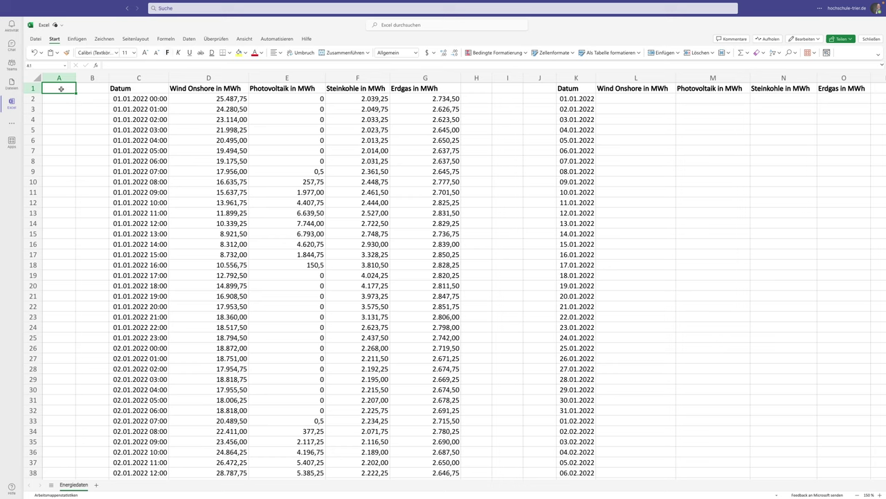
Add the headings Tag in A1 and Monat in B1
{"action": "type", "text": "Tag"}
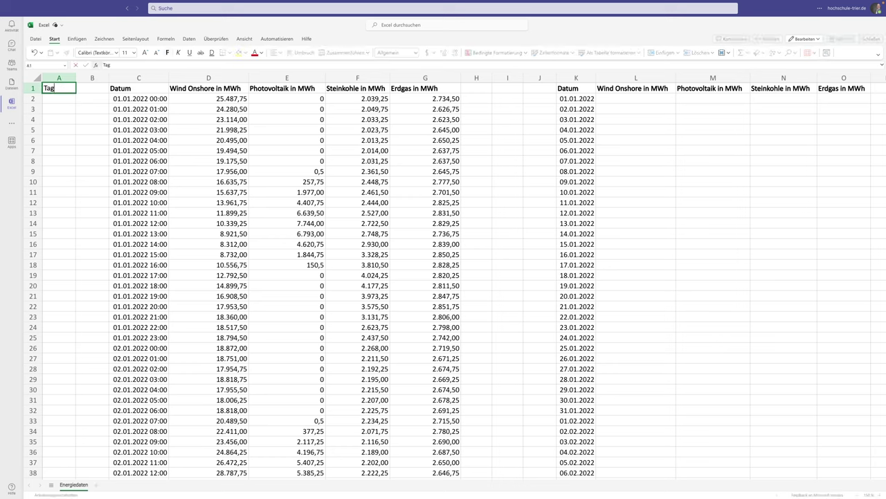
{"action": "key", "text": "Tab"}
{"action": "type", "text": "Monat"}
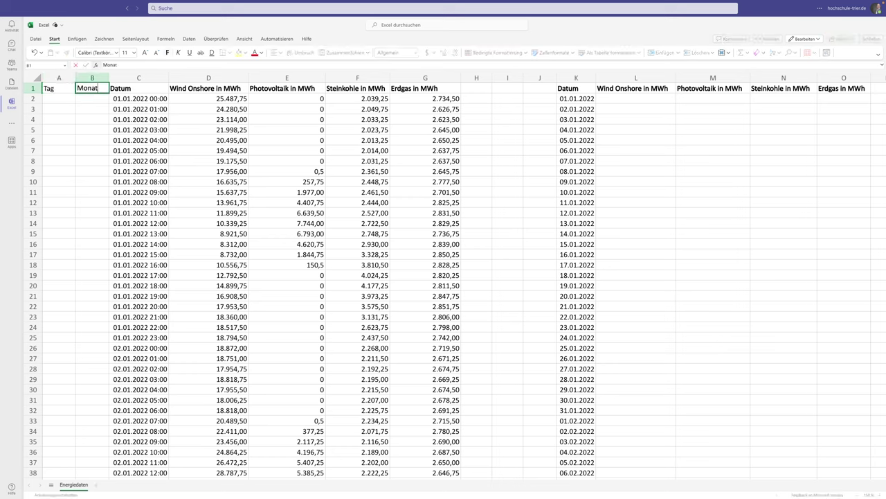
{"action": "key", "text": "Return"}
Enter =TAG(C2) in A2 and =MONAT(C2) in B2
{"action": "type", "text": "="}
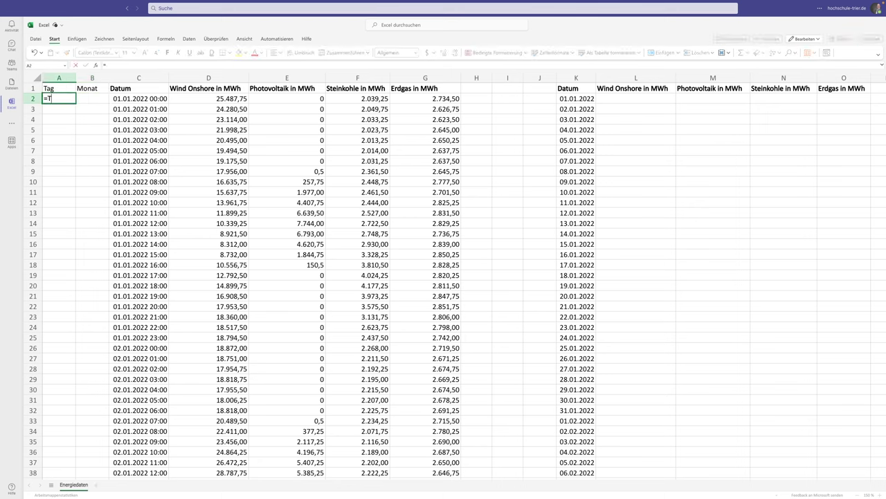
{"action": "type", "text": "Tag"}
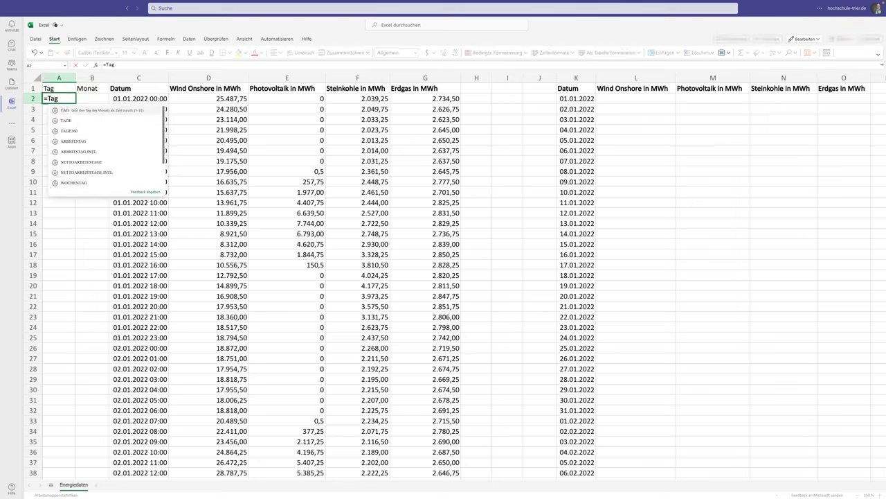
{"action": "key", "text": "BackSpace"}
{"action": "key", "text": "BackSpace"}
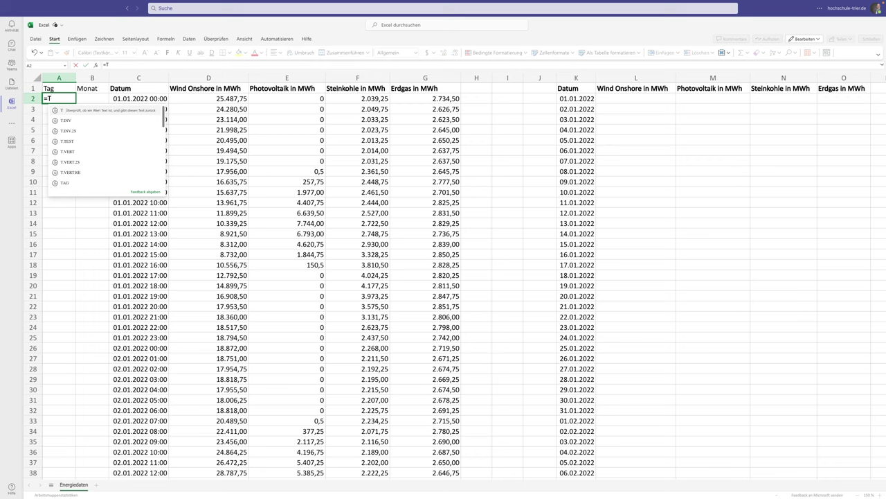
{"action": "type", "text": "AG("}
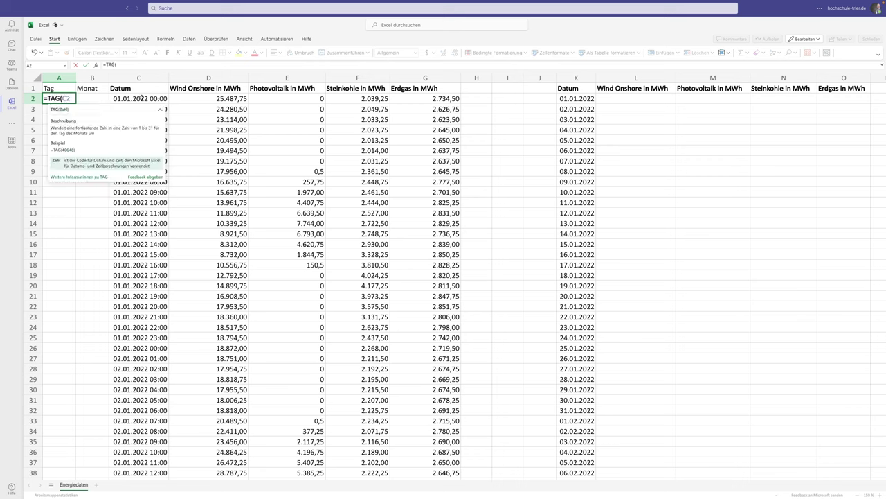
{"action": "left_click", "coordinate": [141, 98]}
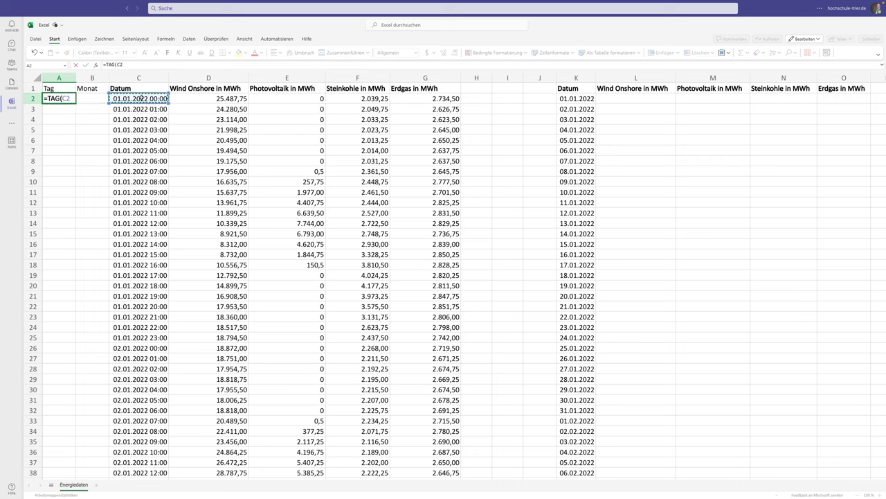
{"action": "key", "text": "Return"}
{"action": "left_click", "coordinate": [92, 99]}
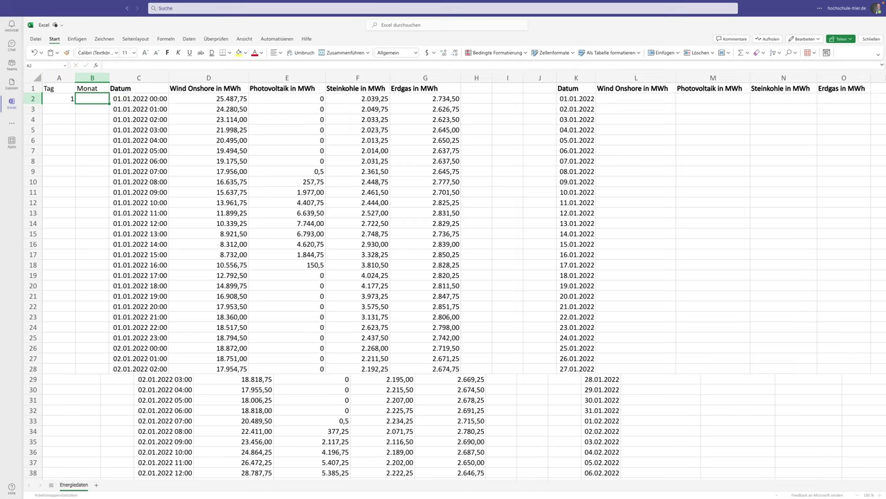
{"action": "type", "text": "=MONAT"}
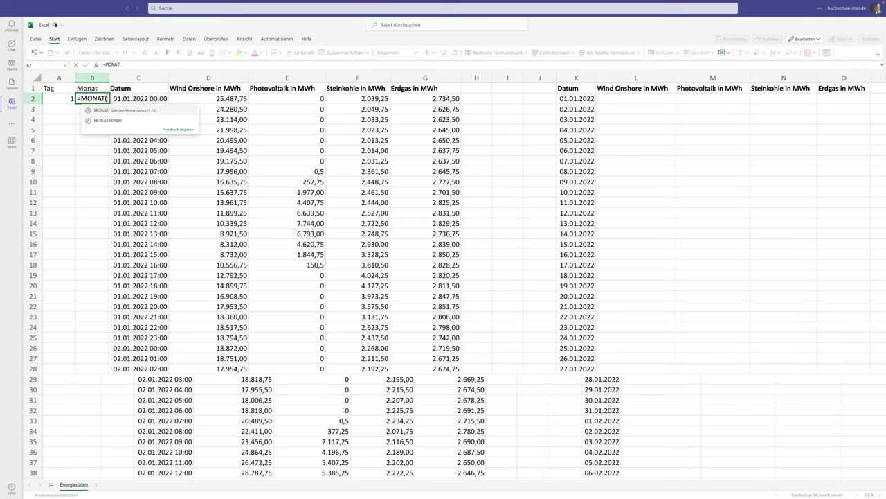
{"action": "type", "text": "("}
{"action": "left_click", "coordinate": [154, 99]}
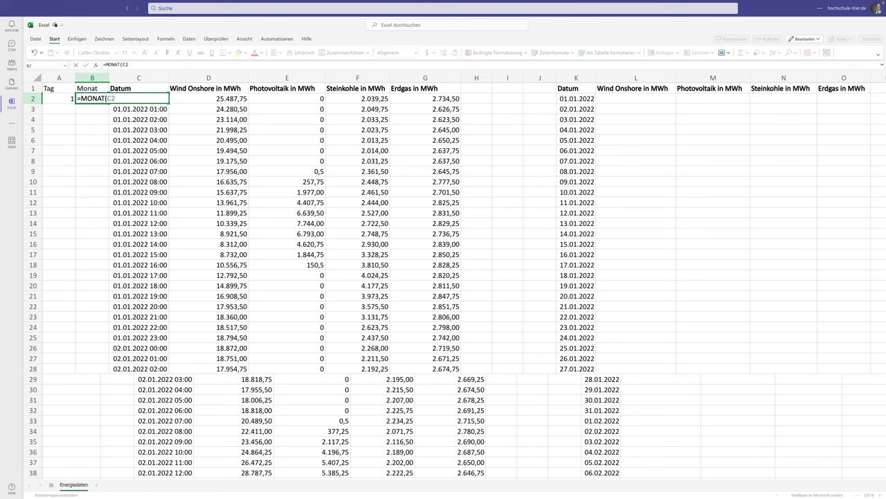
{"action": "key", "text": "Return"}
Fill the day and month formulas down the table and resize columns A and B
{"action": "scroll", "coordinate": [94, 331], "scroll_direction": "down", "scroll_amount": 2}
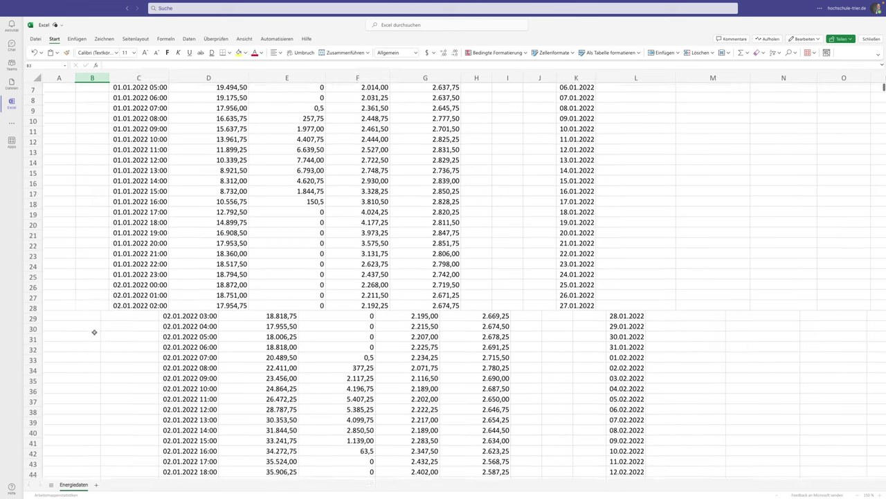
{"action": "scroll", "coordinate": [94, 332], "scroll_direction": "up", "scroll_amount": 2}
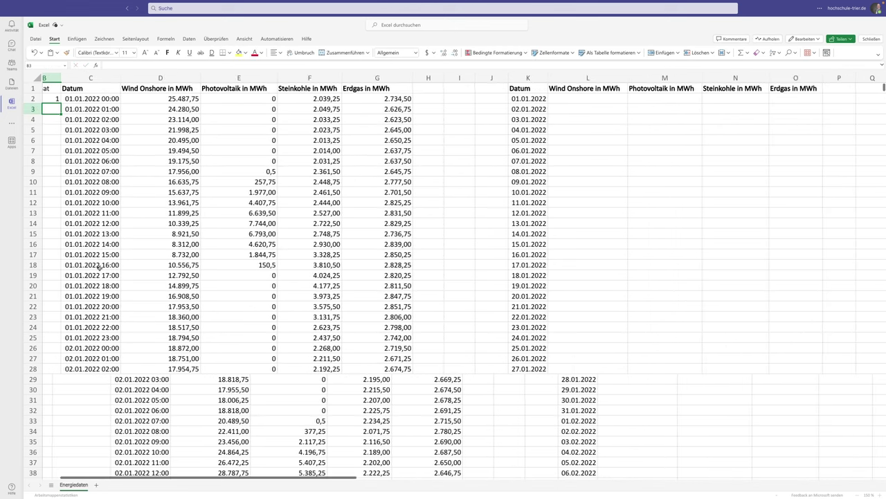
{"action": "left_click_drag", "start_coordinate": [63, 98], "coordinate": [100, 99]}
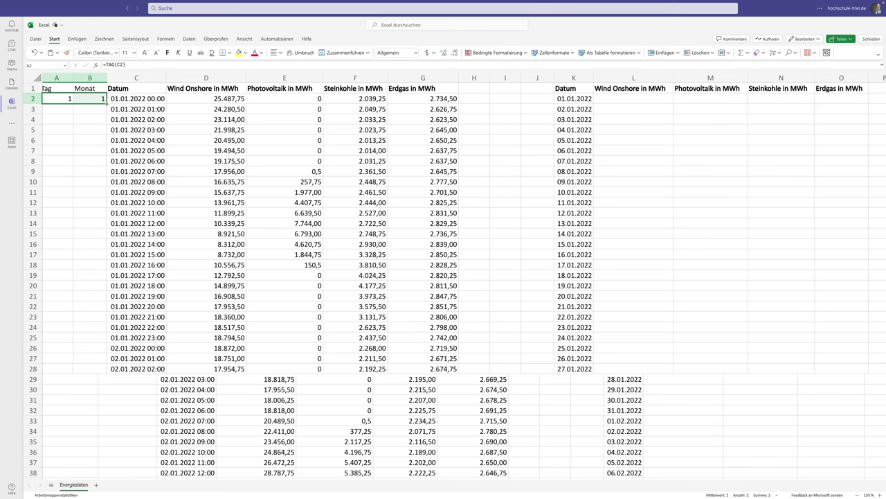
{"action": "double_click", "coordinate": [108, 103]}
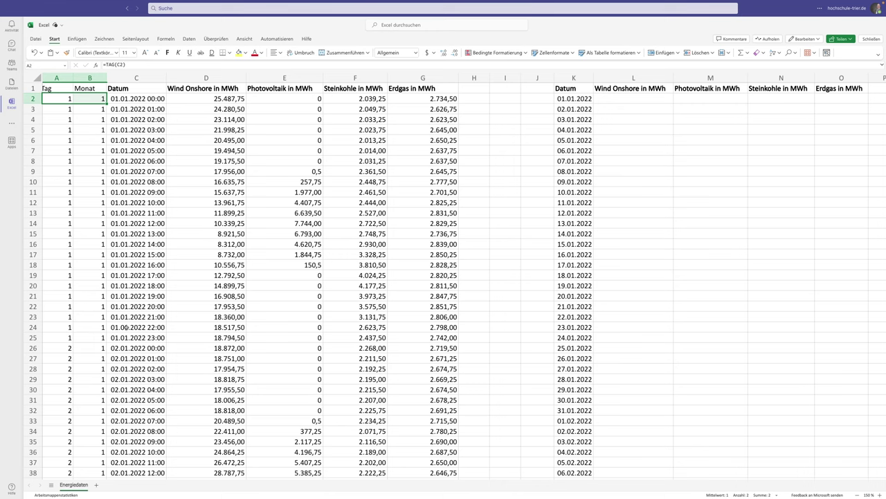
{"action": "left_click_drag", "start_coordinate": [64, 75], "coordinate": [94, 77]}
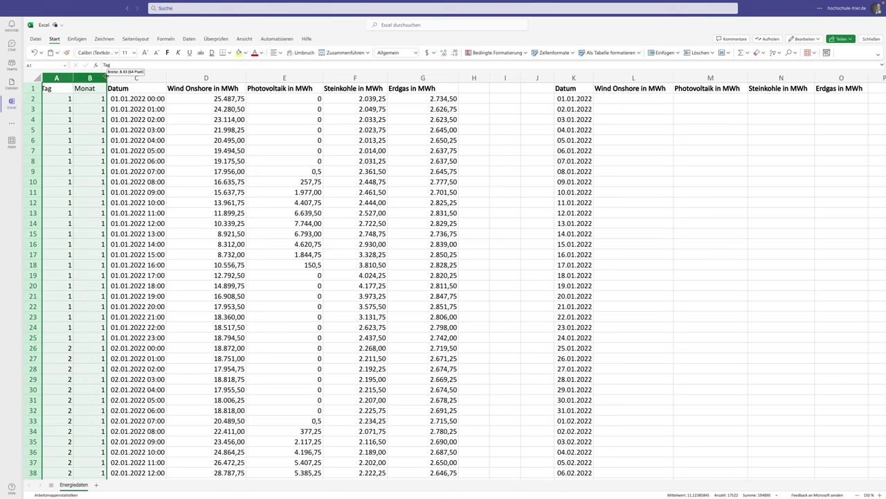
{"action": "left_click_drag", "start_coordinate": [106, 76], "coordinate": [66, 77]}
{"action": "left_click", "coordinate": [77, 203]}
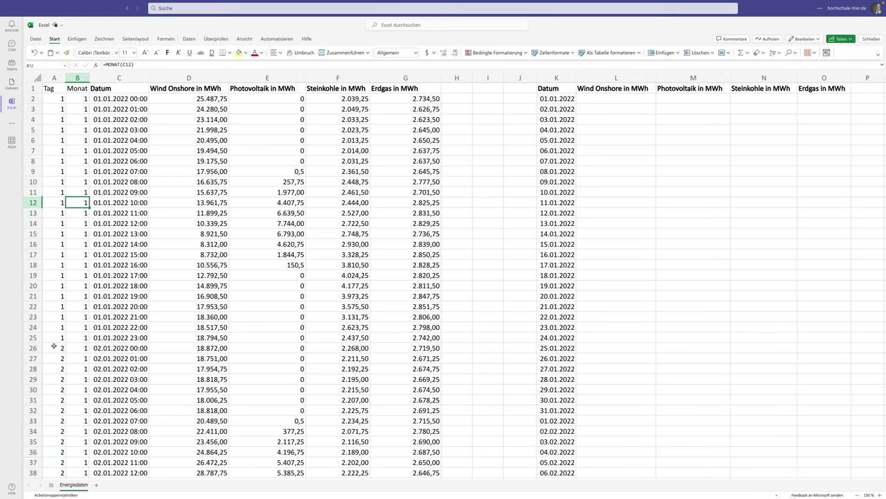
{"action": "left_click_drag", "start_coordinate": [54, 348], "coordinate": [95, 348]}
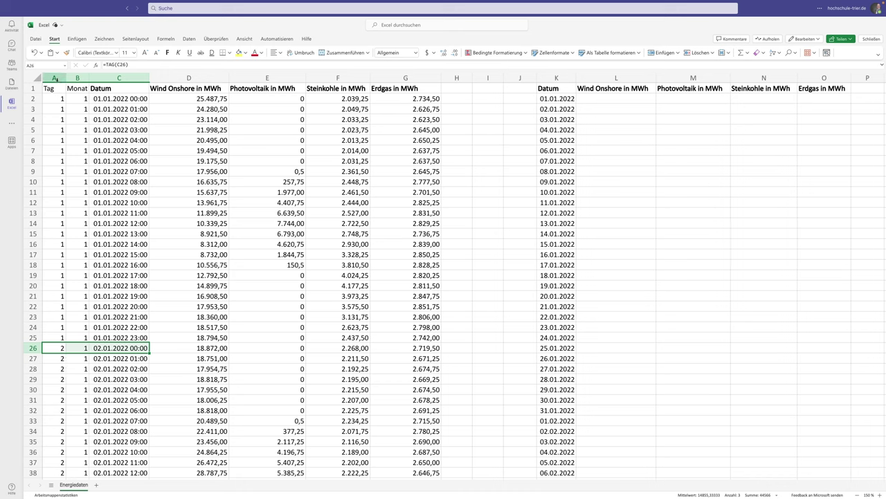
Copy the Tag and Monat headings with their row-2 formulas from A1:B2 to I1
{"action": "left_click_drag", "start_coordinate": [49, 88], "coordinate": [77, 98]}
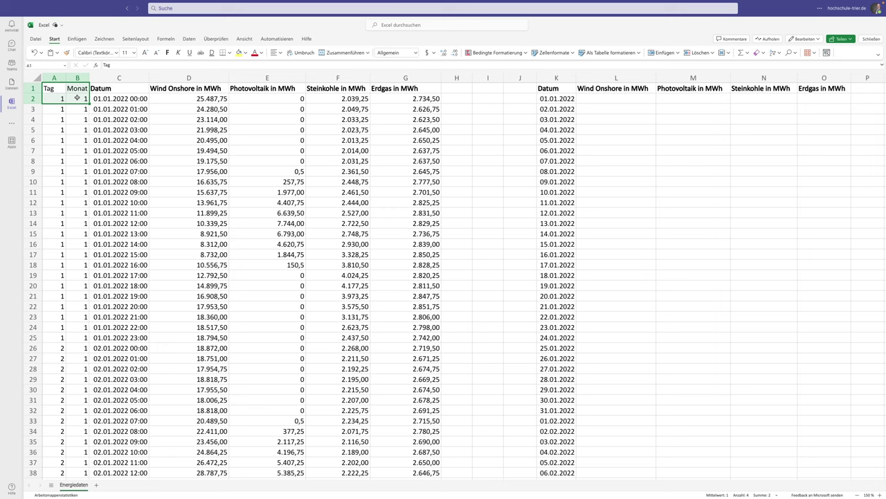
{"action": "key", "text": "ctrl+c"}
{"action": "left_click", "coordinate": [493, 89]}
{"action": "key", "text": "ctrl+v"}
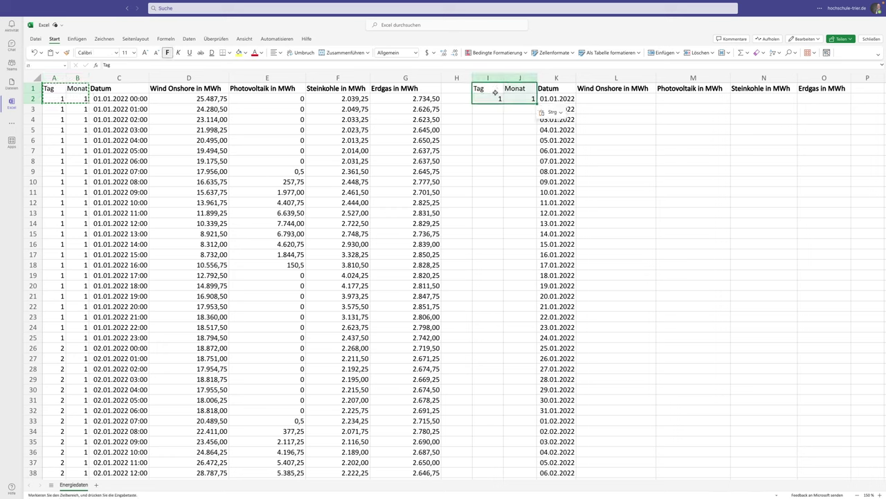
Bold the Tag and Monat headings in both tables and type =TAG(K2) into I2
{"action": "left_click", "coordinate": [488, 118]}
{"action": "left_click_drag", "start_coordinate": [488, 89], "coordinate": [521, 88]}
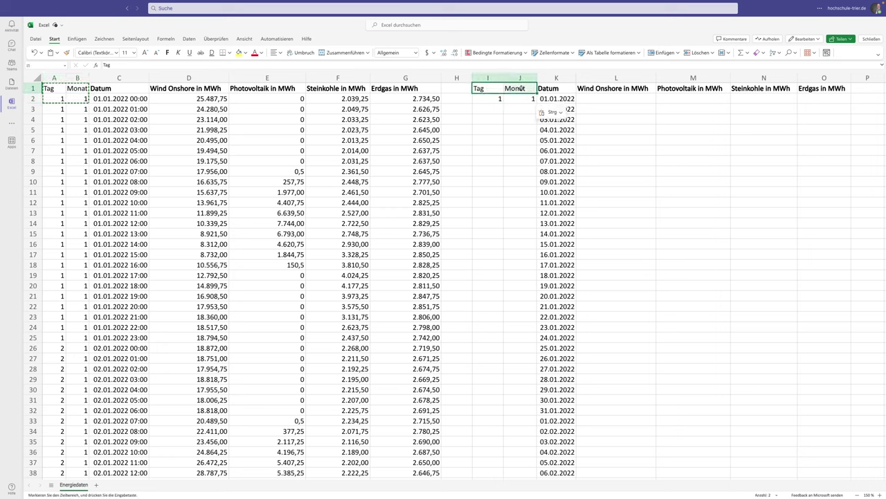
{"action": "key", "text": "ctrl+b"}
{"action": "left_click_drag", "start_coordinate": [52, 88], "coordinate": [78, 88]}
{"action": "key", "text": "ctrl+b"}
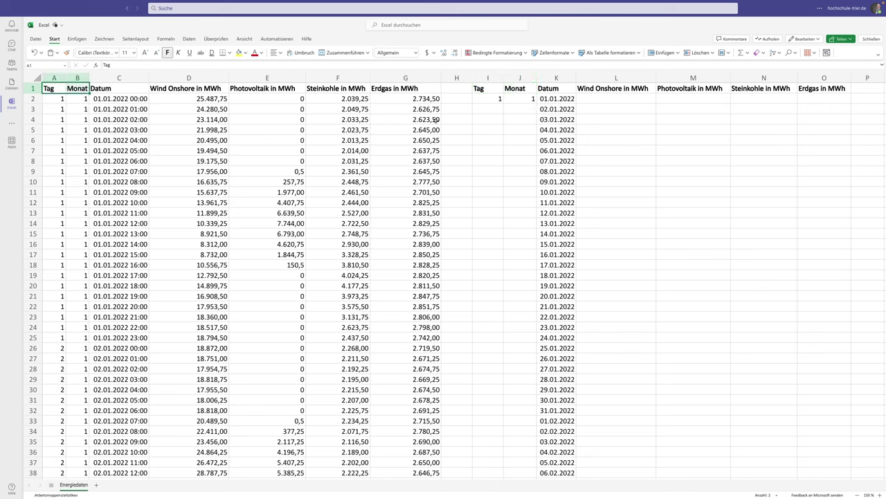
{"action": "left_click", "coordinate": [489, 98]}
{"action": "type", "text": "=TAG(K2)"}
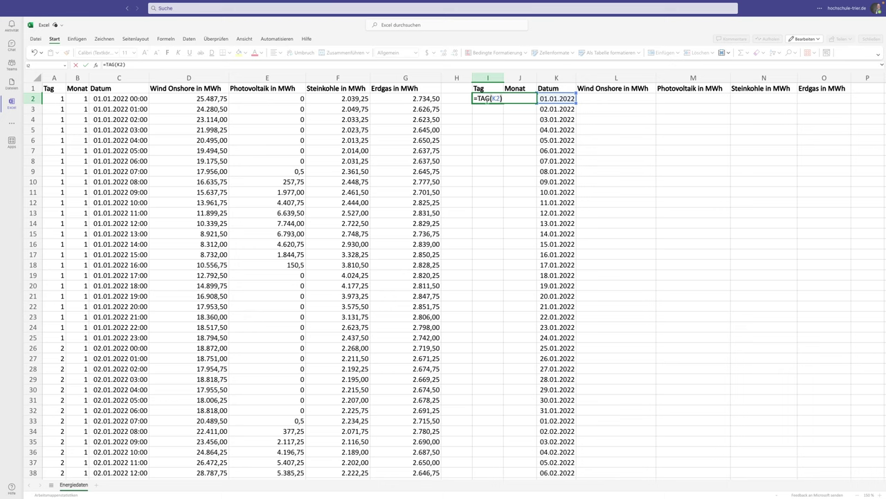
Commit =TAG(K2), undo the mistaken fill, and fill Tag and Monat down columns I–J
{"action": "key", "text": "ctrl+Return"}
{"action": "mouse_move", "coordinate": [503, 104]}
{"action": "left_mouse_down"}
{"action": "mouse_move", "coordinate": [551, 111]}
{"action": "mouse_move", "coordinate": [522, 103]}
{"action": "mouse_move", "coordinate": [539, 124]}
{"action": "mouse_move", "coordinate": [517, 120]}
{"action": "left_mouse_up"}
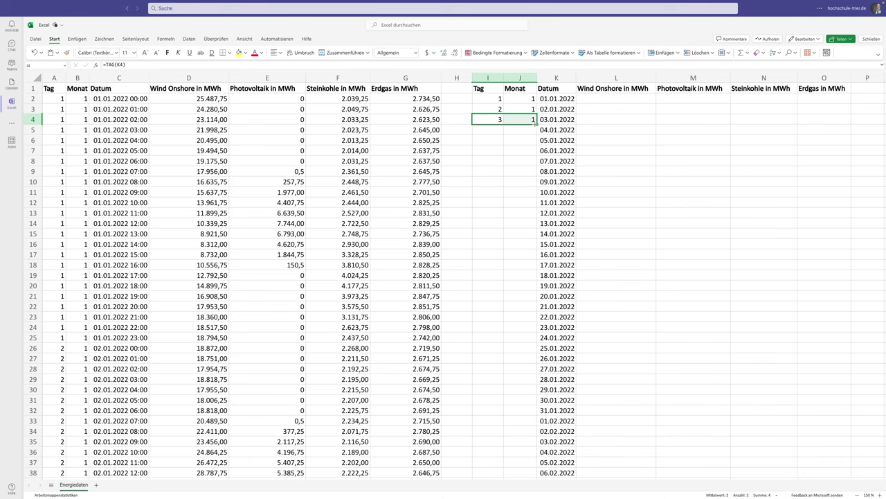
{"action": "key", "text": "ctrl+shift+Down"}
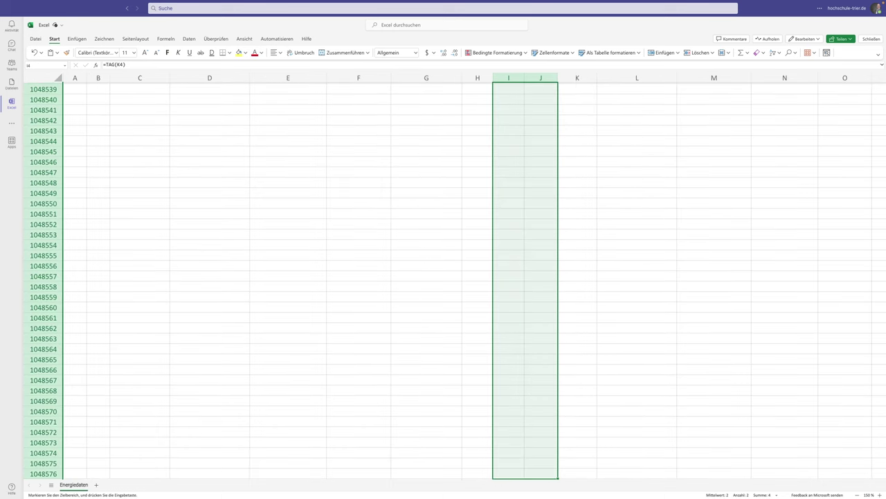
{"action": "key", "text": "ctrl+shift+Up"}
{"action": "key", "text": "ctrl+c"}
{"action": "key", "text": "ctrl+Up"}
{"action": "key", "text": "Escape"}
{"action": "mouse_move", "coordinate": [493, 119]}
{"action": "left_mouse_down"}
{"action": "mouse_move", "coordinate": [526, 119]}
{"action": "mouse_move", "coordinate": [536, 133]}
{"action": "left_mouse_up"}
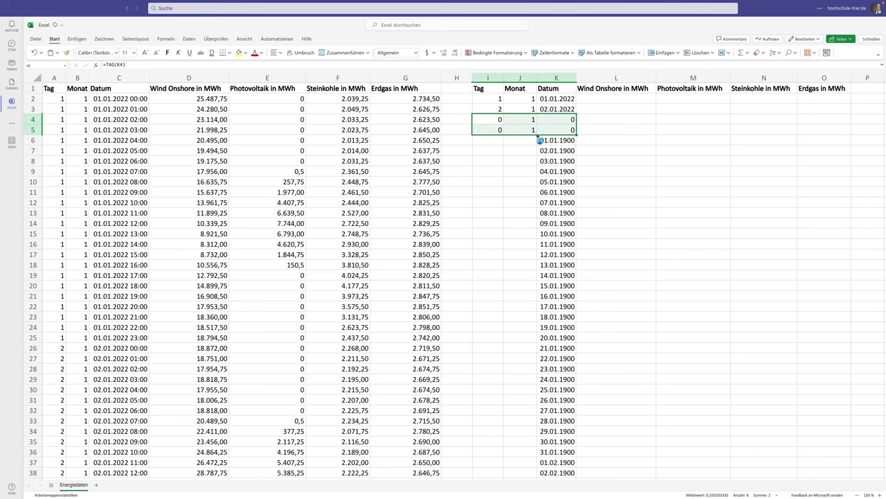
{"action": "key", "text": "ctrl+z"}
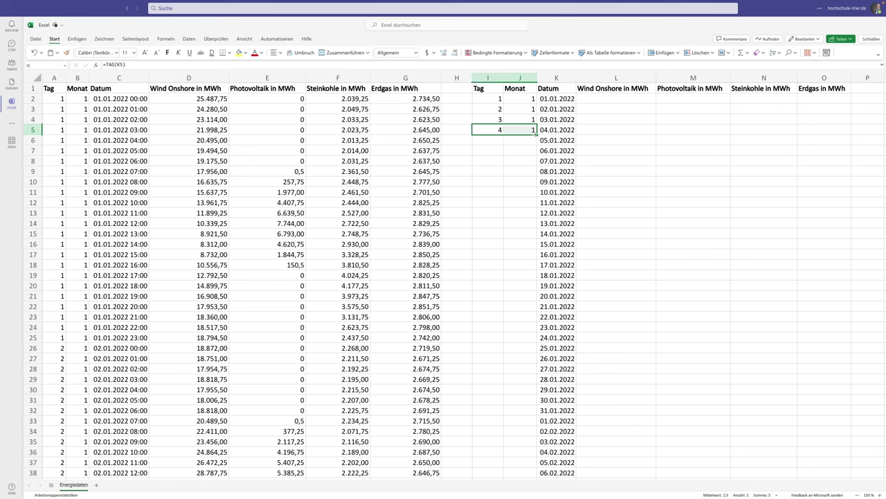
{"action": "double_click", "coordinate": [537, 134]}
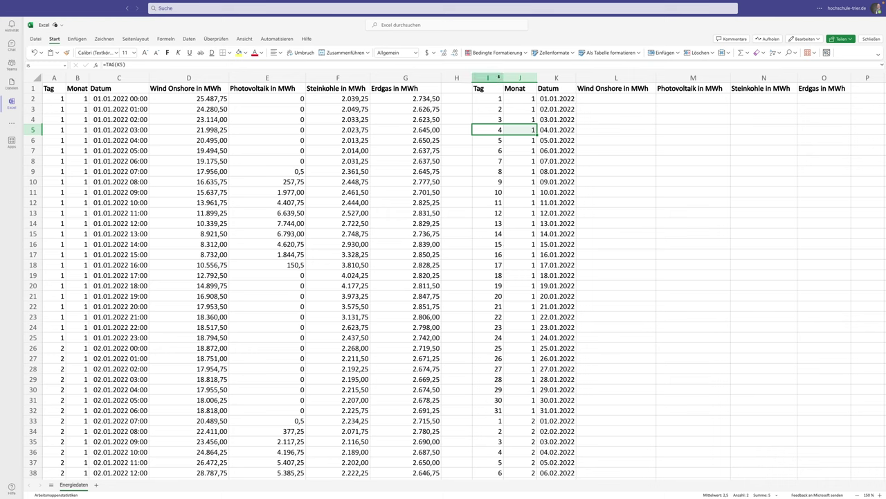
{"action": "left_click_drag", "start_coordinate": [498, 78], "coordinate": [509, 78]}
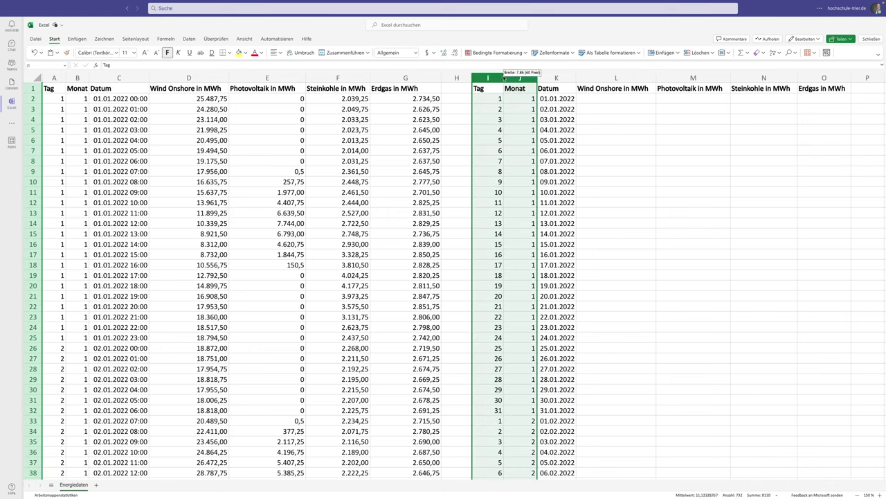
Enter =SUMMEWENNS(D:D;A:A;I2;B:B;J2) in L2, returning 395223,75 for 01.01.2022
{"action": "left_click", "coordinate": [610, 97]}
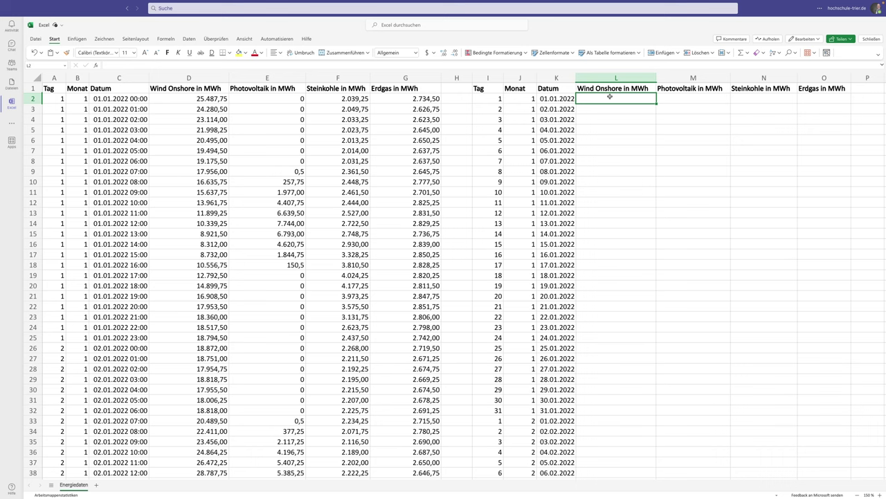
{"action": "type", "text": "=SUMMEW"}
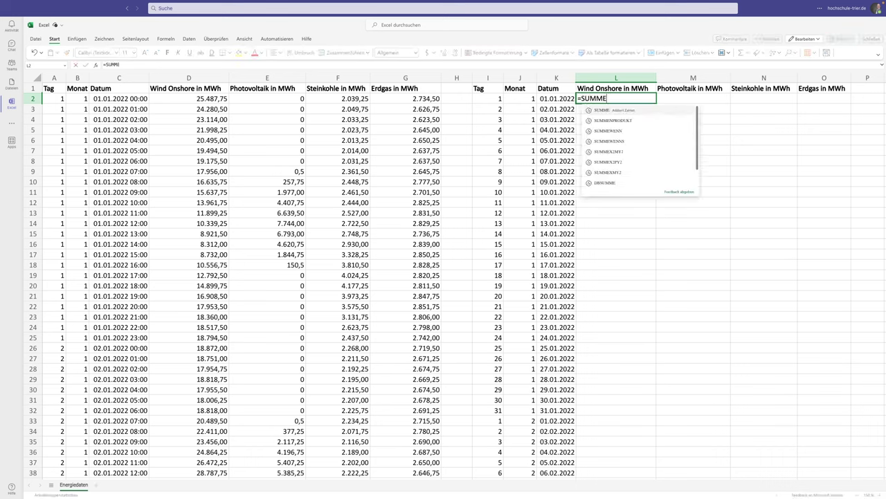
{"action": "type", "text": "ENNS("}
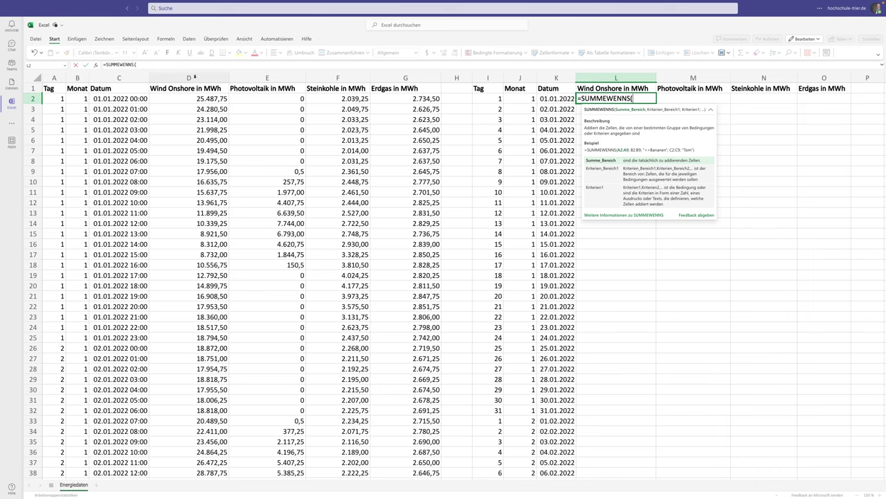
{"action": "left_click", "coordinate": [195, 77]}
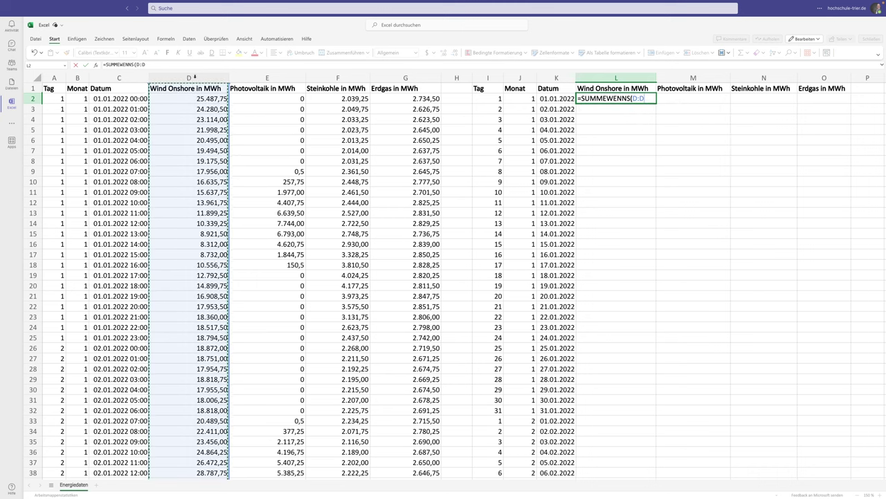
{"action": "type", "text": ";"}
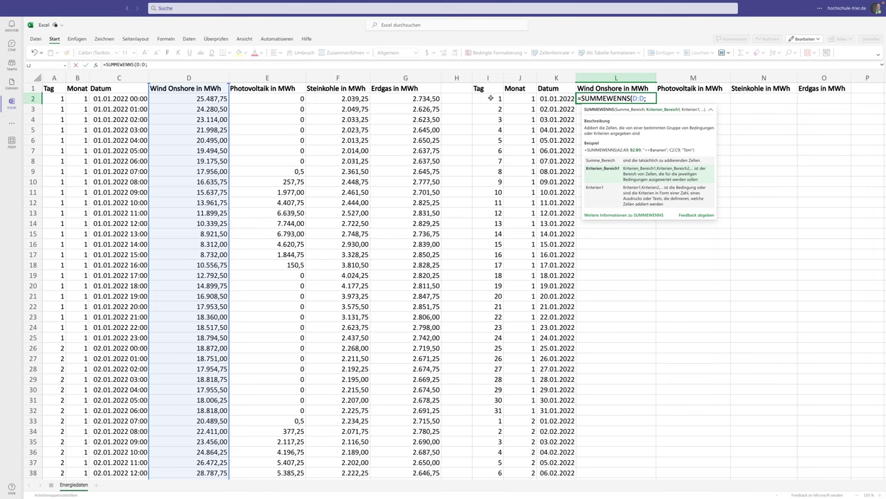
{"action": "left_click", "coordinate": [54, 77]}
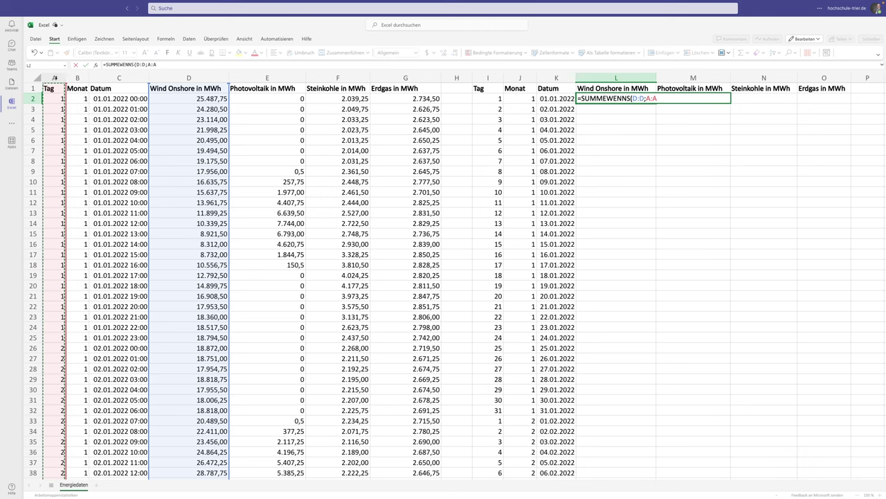
{"action": "type", "text": ";"}
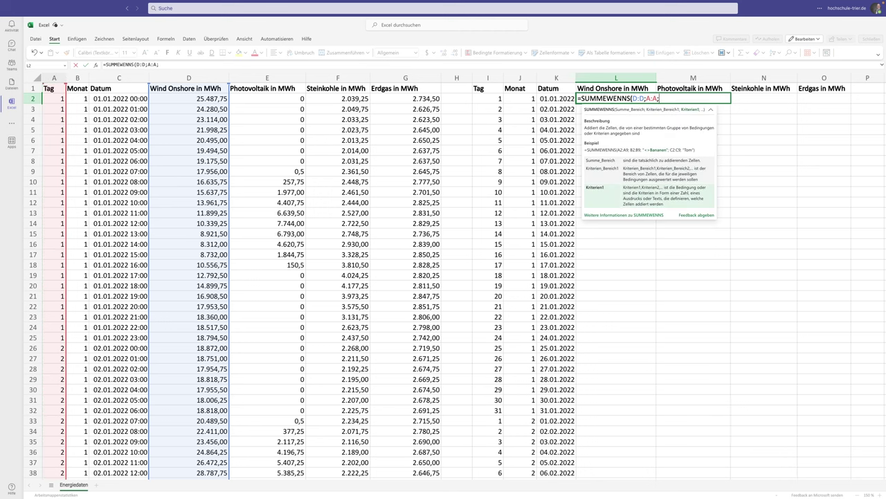
{"action": "left_click", "coordinate": [489, 97]}
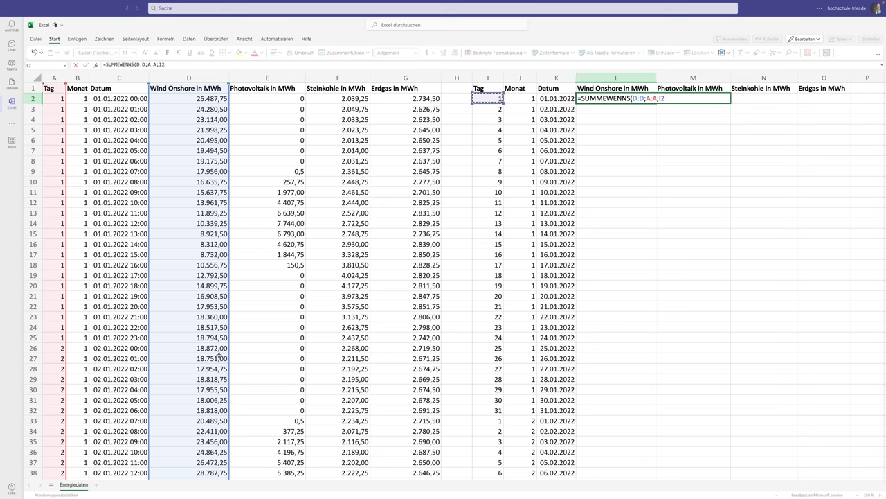
{"action": "type", "text": ";"}
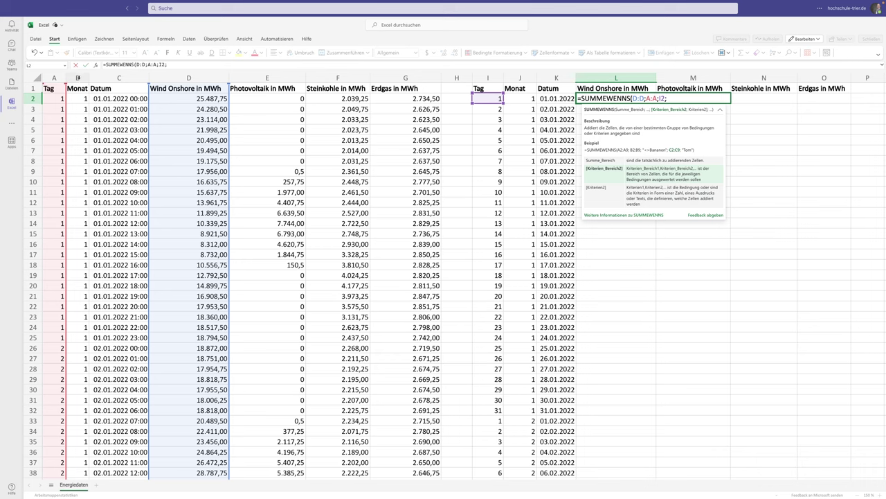
{"action": "left_click", "coordinate": [78, 77]}
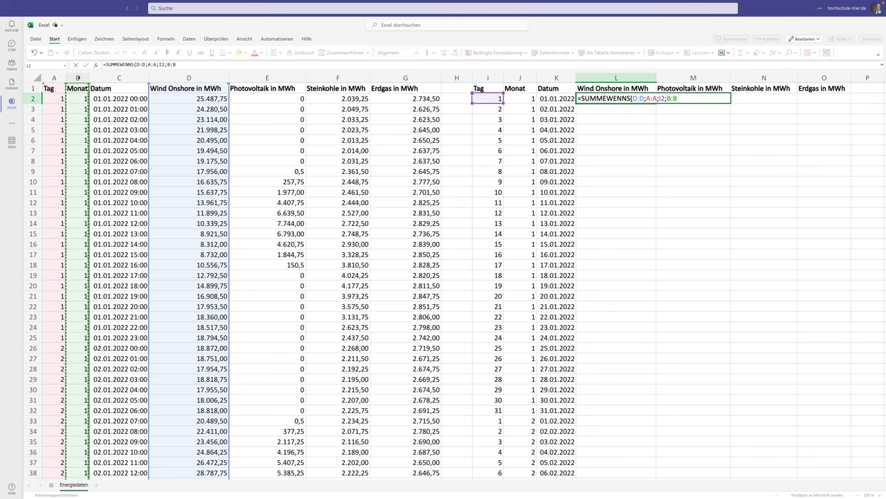
{"action": "type", "text": ";"}
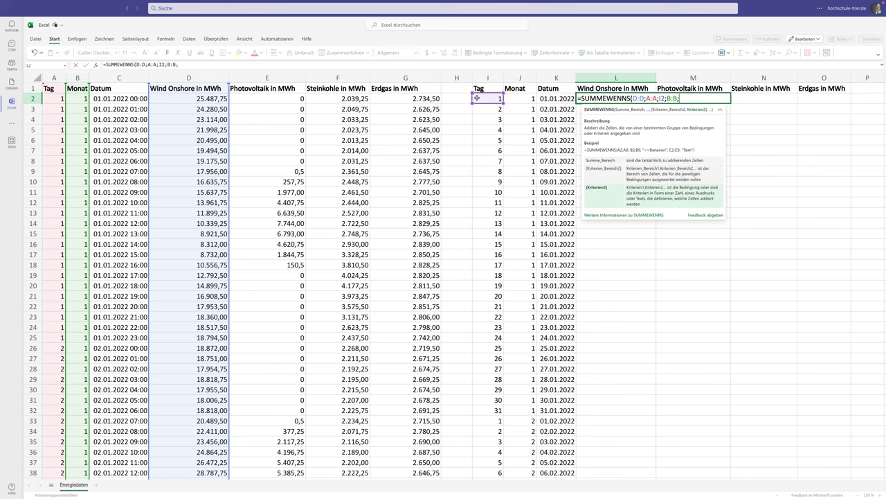
{"action": "left_click", "coordinate": [521, 97]}
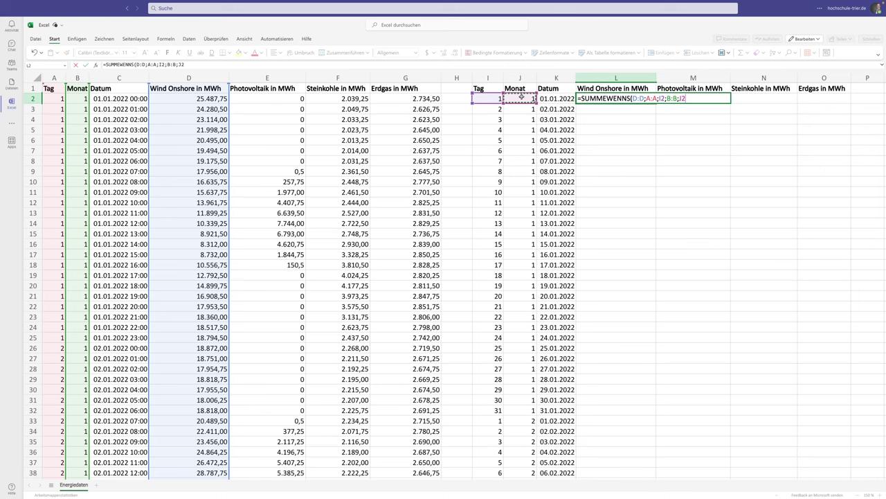
{"action": "type", "text": ")"}
{"action": "key", "text": "Return"}
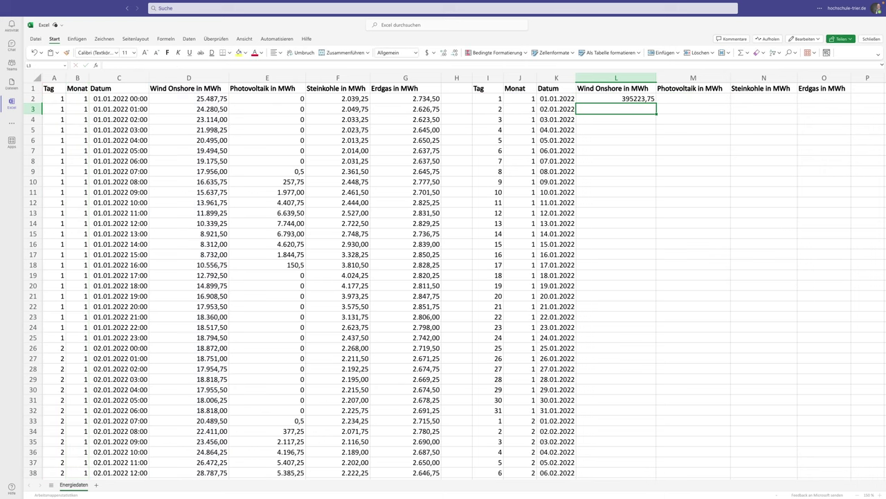
{"action": "left_click", "coordinate": [612, 97]}
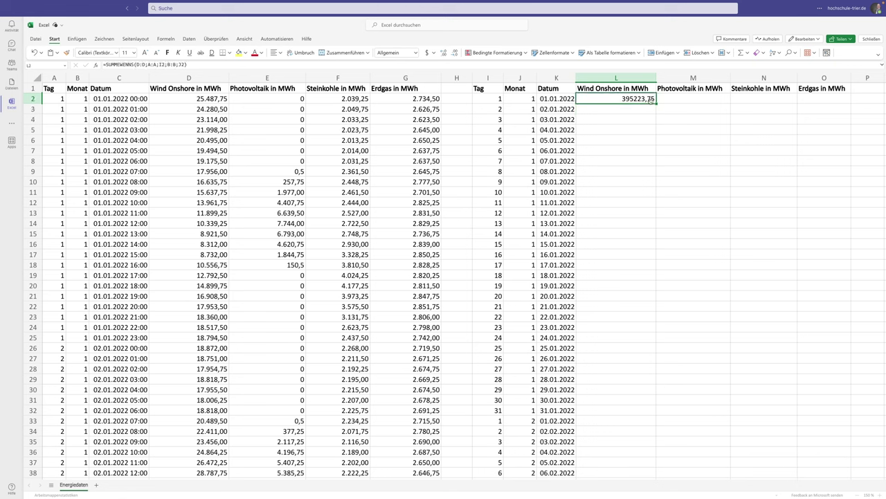
{"action": "double_click", "coordinate": [642, 101]}
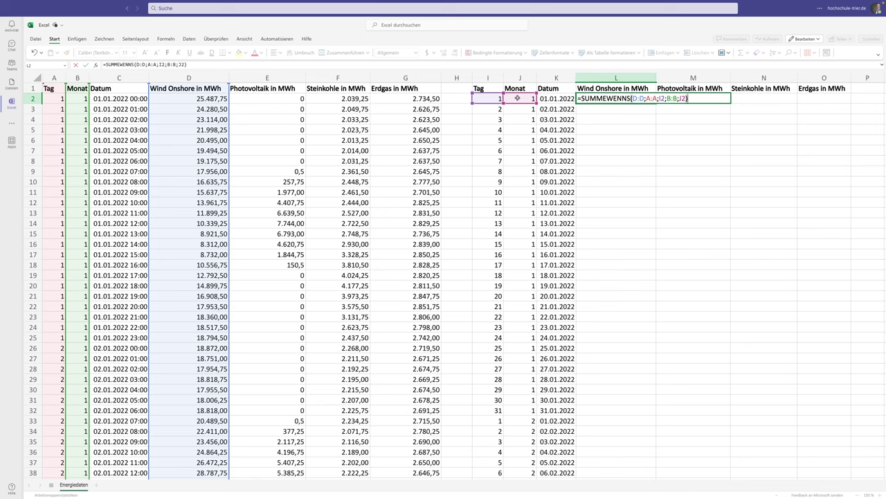
{"action": "key", "text": "Return"}
{"action": "left_click", "coordinate": [633, 98]}
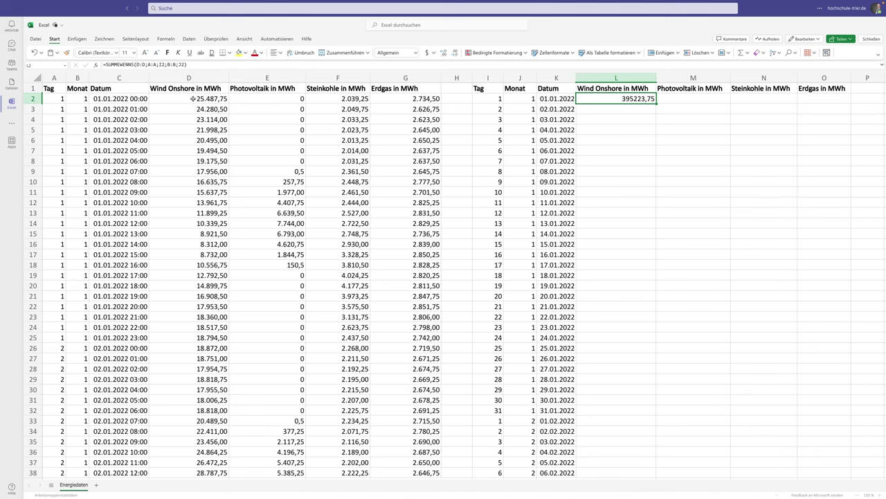
{"action": "left_click_drag", "start_coordinate": [186, 98], "coordinate": [188, 336]}
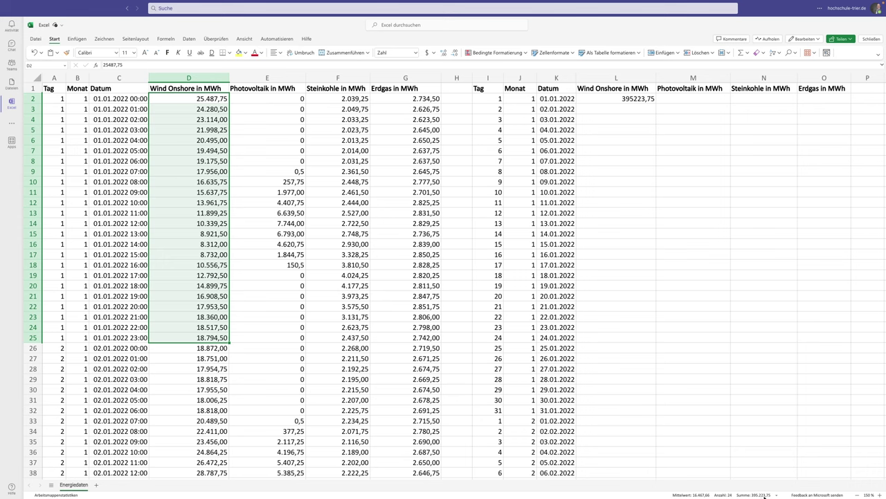
{"action": "left_click", "coordinate": [621, 99]}
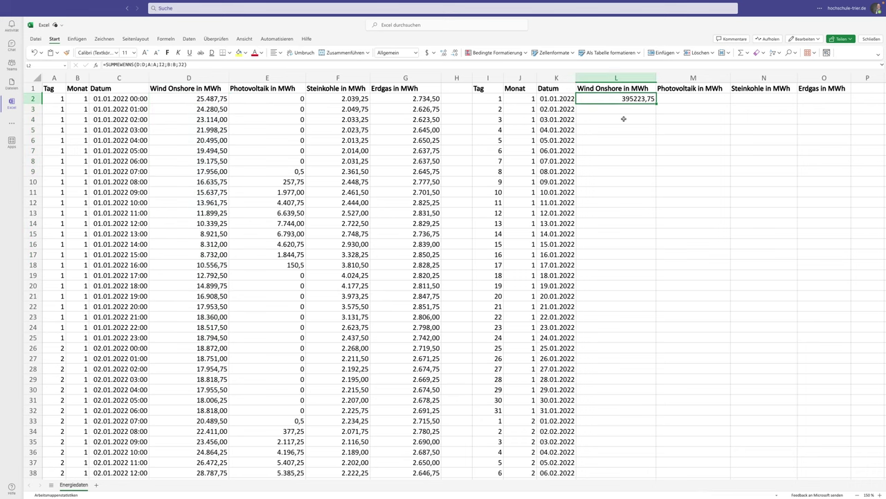
Fill the L2 Wind Onshore formula down column L and spot-check results, e.g. 637309,25
{"action": "left_click_drag", "start_coordinate": [655, 102], "coordinate": [656, 112]}
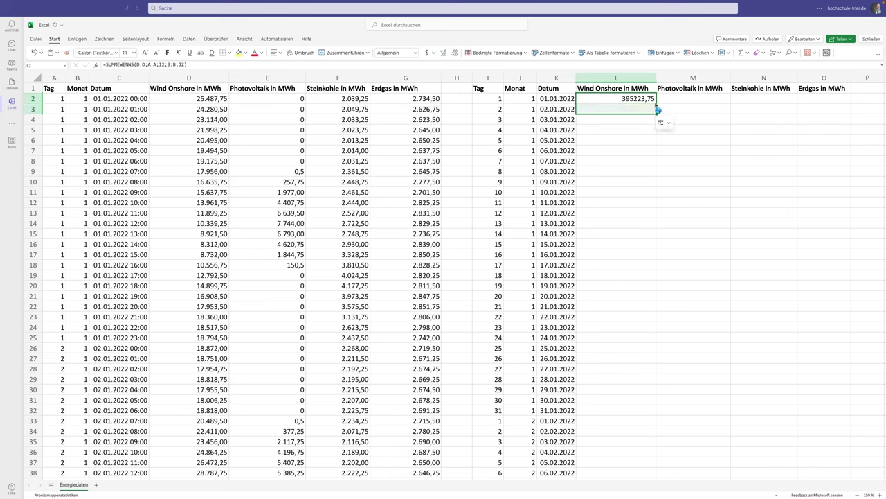
{"action": "double_click", "coordinate": [656, 114]}
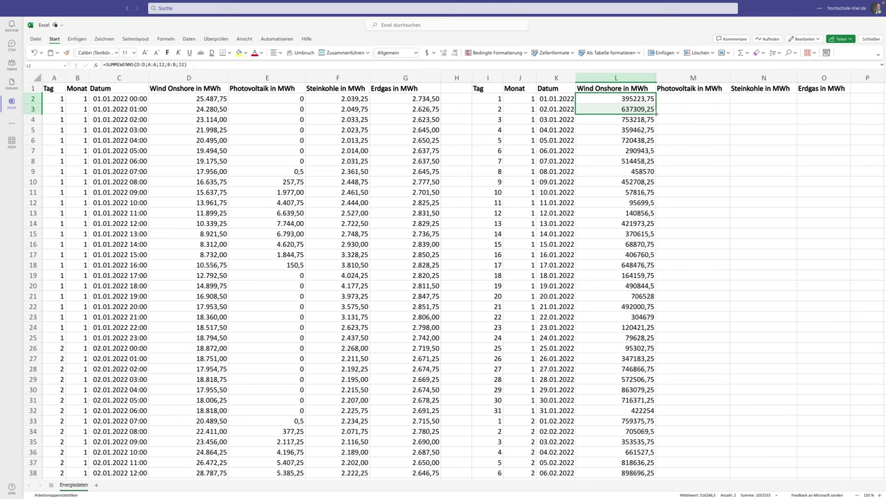
{"action": "scroll", "coordinate": [635, 129], "scroll_direction": "down", "scroll_amount": 1}
{"action": "scroll", "coordinate": [634, 129], "scroll_direction": "up", "scroll_amount": 1}
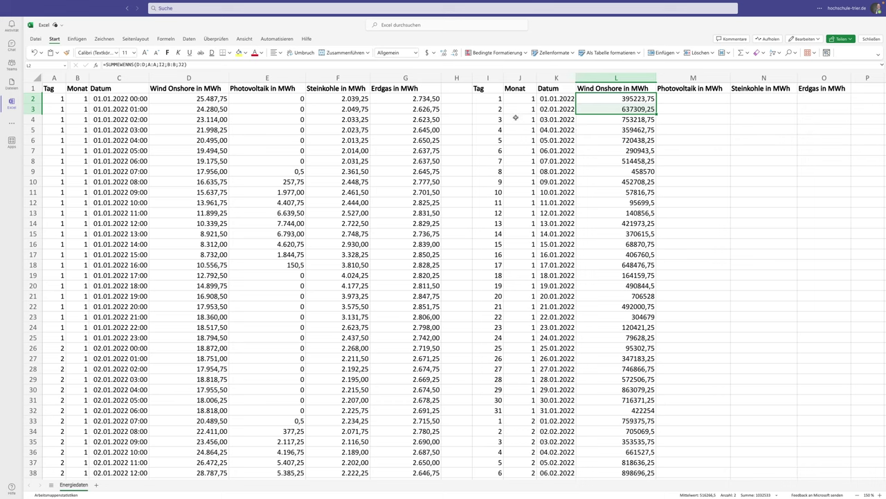
{"action": "left_click", "coordinate": [593, 120]}
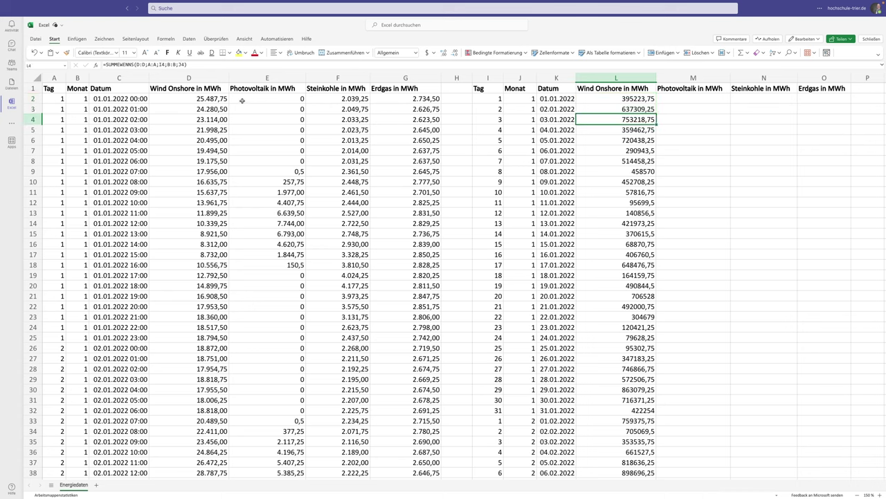
{"action": "left_click", "coordinate": [201, 77]}
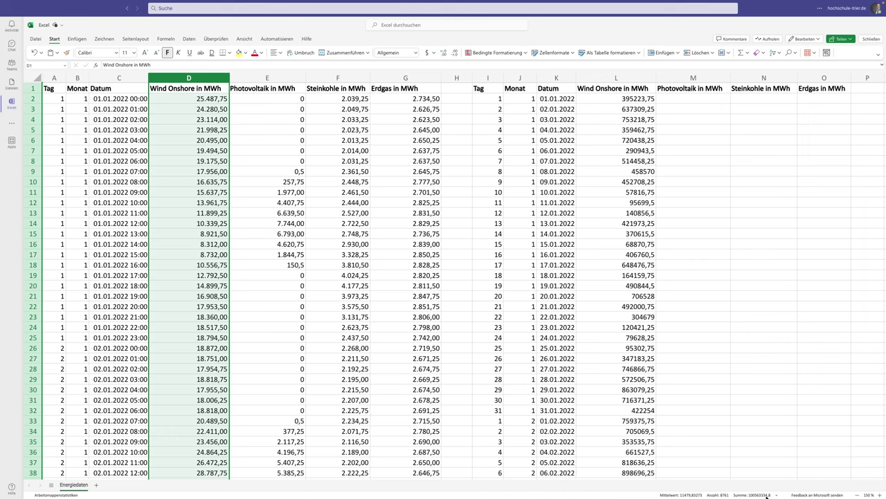
{"action": "left_click", "coordinate": [616, 78]}
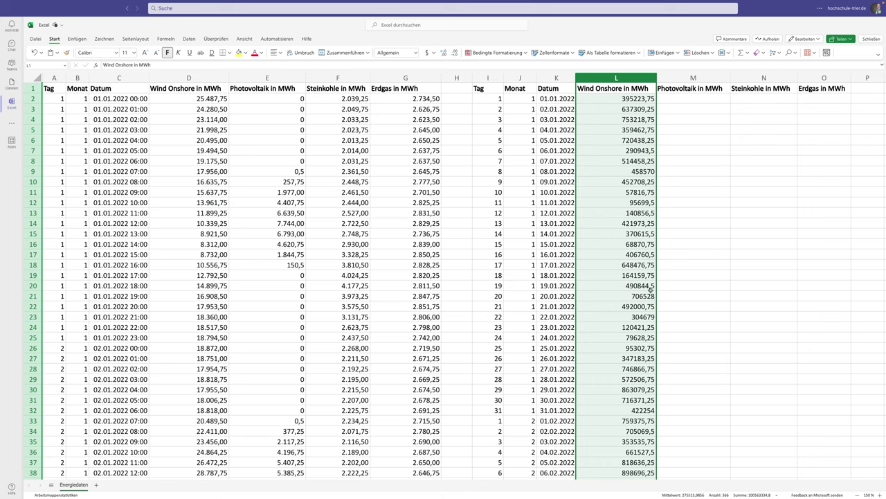
{"action": "left_click", "coordinate": [552, 225]}
{"action": "scroll", "coordinate": [619, 131], "scroll_direction": "down", "scroll_amount": 2}
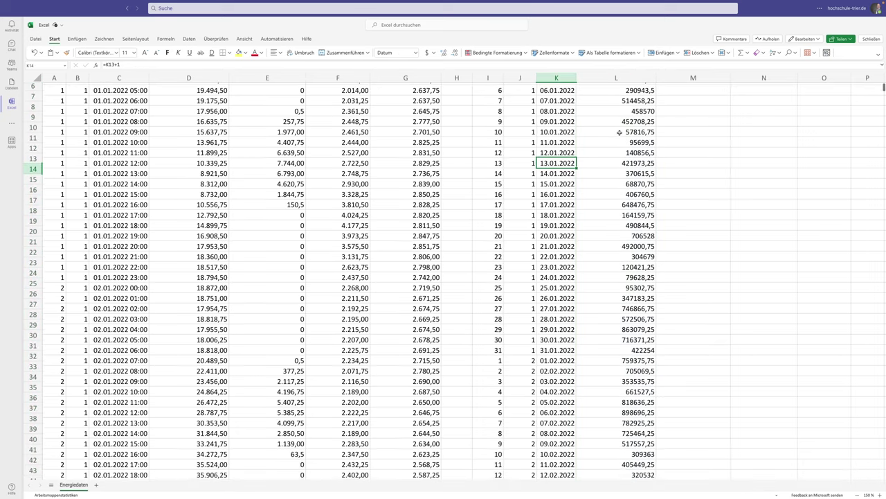
{"action": "scroll", "coordinate": [619, 132], "scroll_direction": "down", "scroll_amount": 3}
{"action": "scroll", "coordinate": [619, 132], "scroll_direction": "up", "scroll_amount": 5}
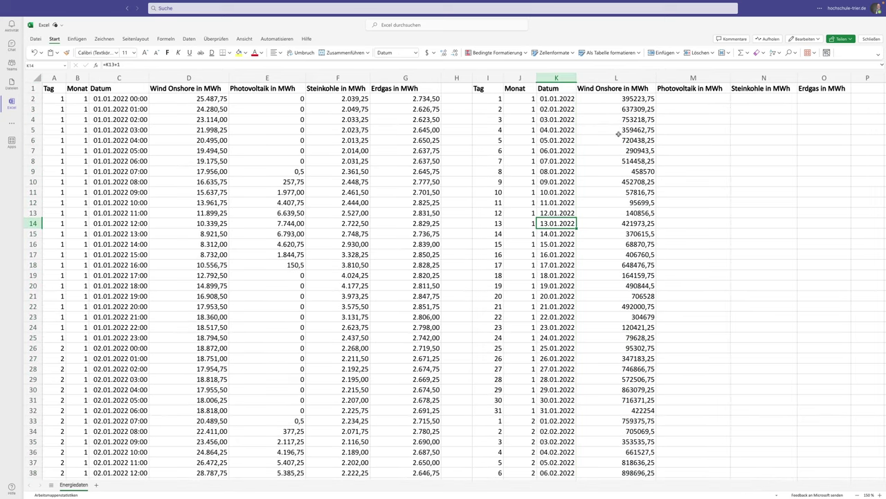
{"action": "left_click", "coordinate": [620, 99]}
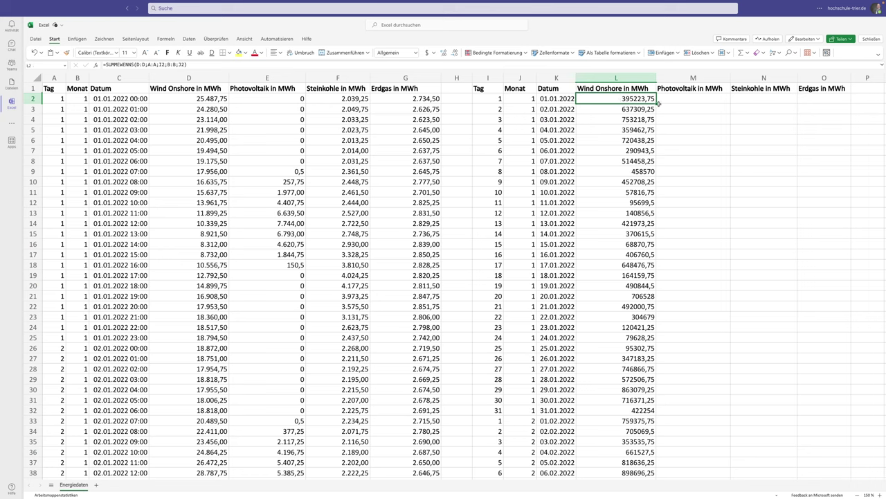
Copy the L2 formula into M2, inspect its shifted references returning 0, and reopen L2
{"action": "left_click_drag", "start_coordinate": [656, 103], "coordinate": [713, 98]}
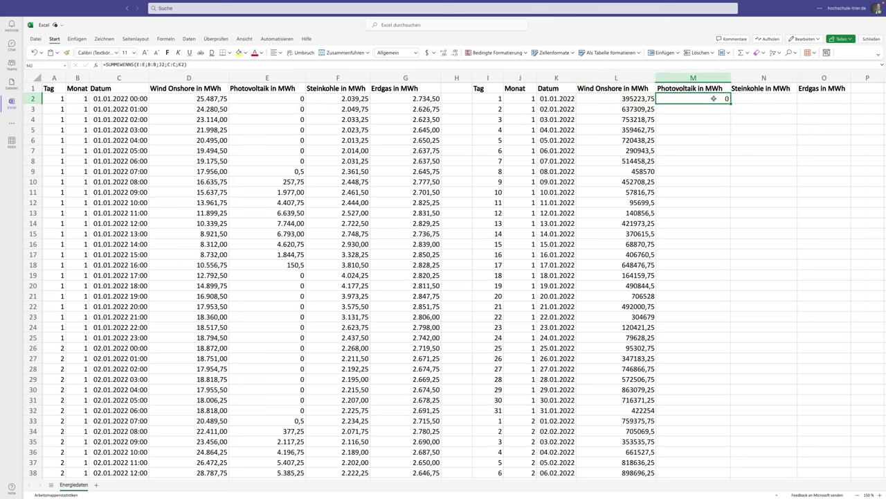
{"action": "double_click", "coordinate": [713, 98]}
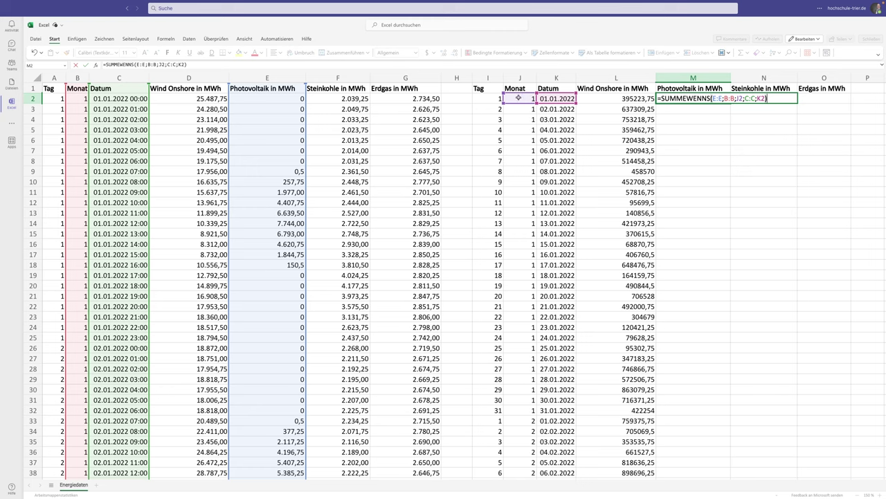
{"action": "left_click", "coordinate": [593, 99]}
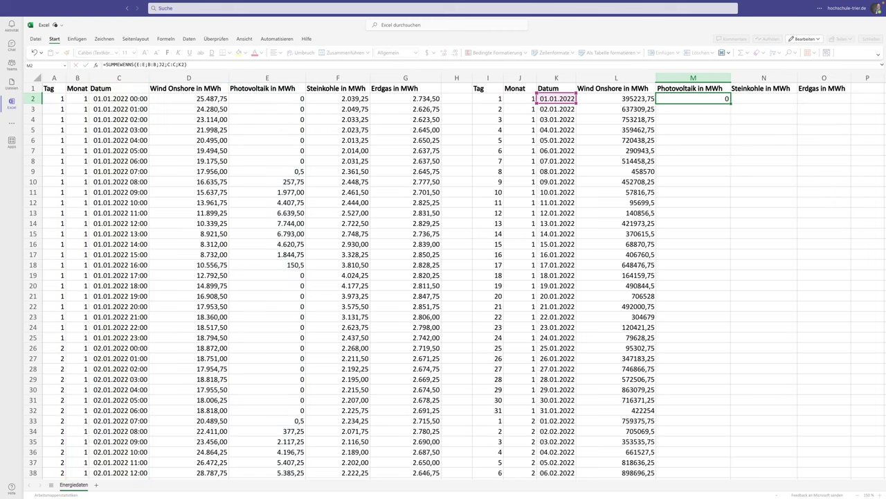
{"action": "left_click", "coordinate": [139, 65]}
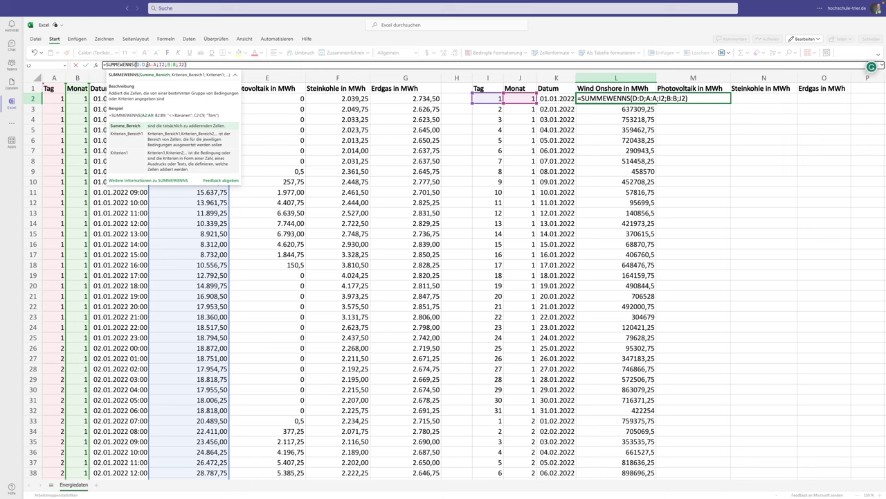
Anchor the column references in the L2 SUMMEWENNS formula with $ signs and commit it
{"action": "left_click", "coordinate": [149, 64]}
{"action": "type", "text": "$"}
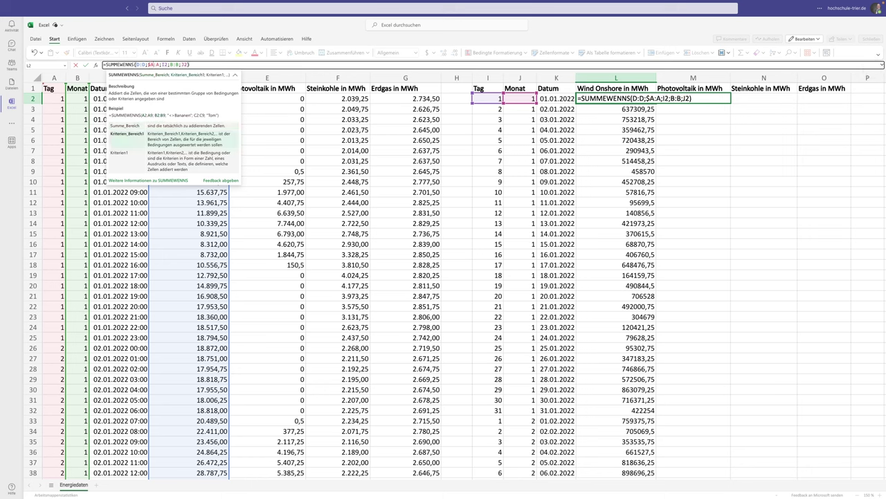
{"action": "type", "text": "$"}
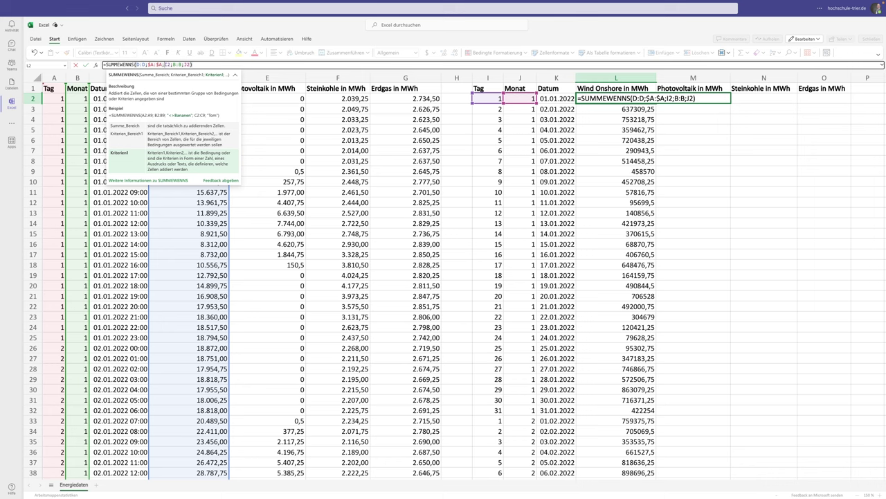
{"action": "type", "text": "$"}
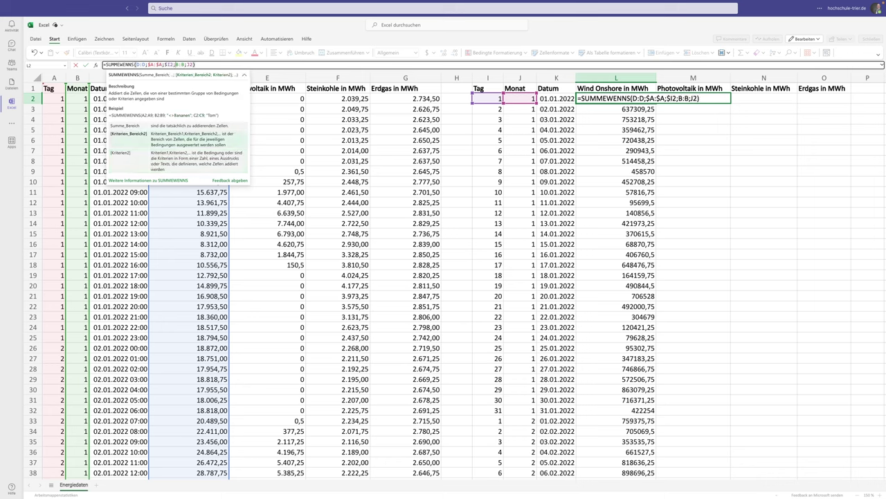
{"action": "type", "text": "$$$"}
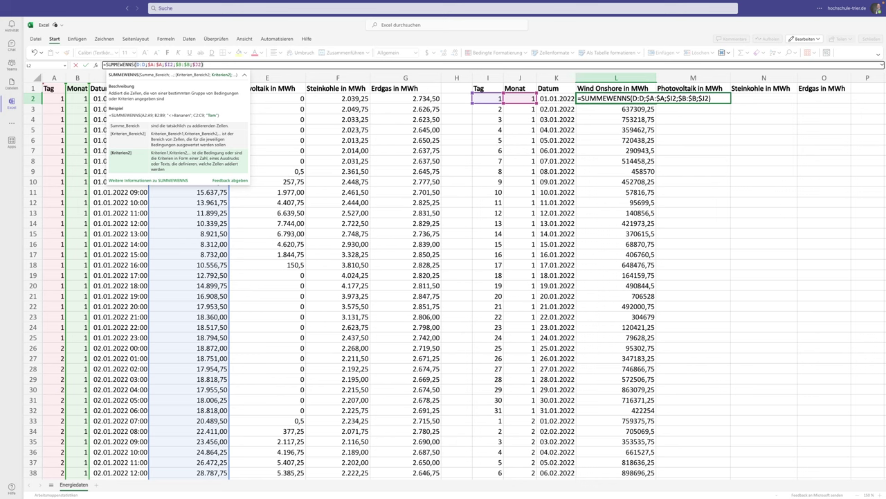
{"action": "key", "text": "Return"}
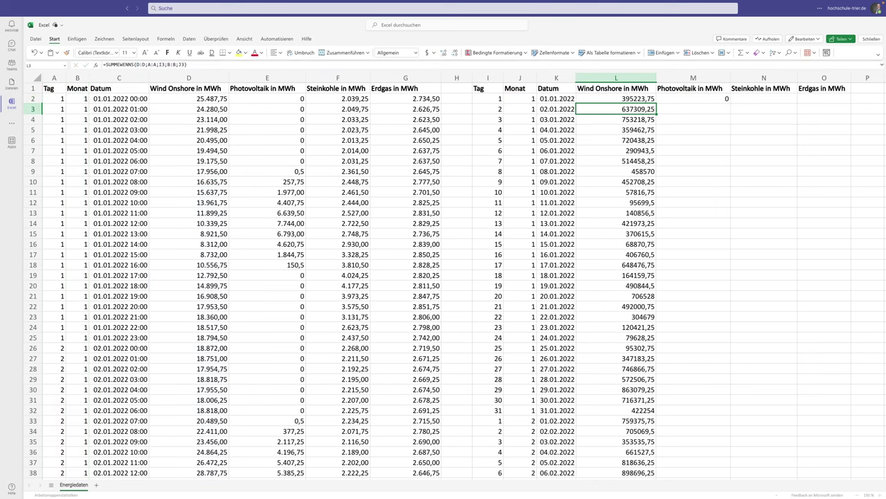
Copy the L2 formula across M2:O2 for Photovoltaik, Steinkohle and Erdgas, then fill it down all rows
{"action": "left_click", "coordinate": [646, 99]}
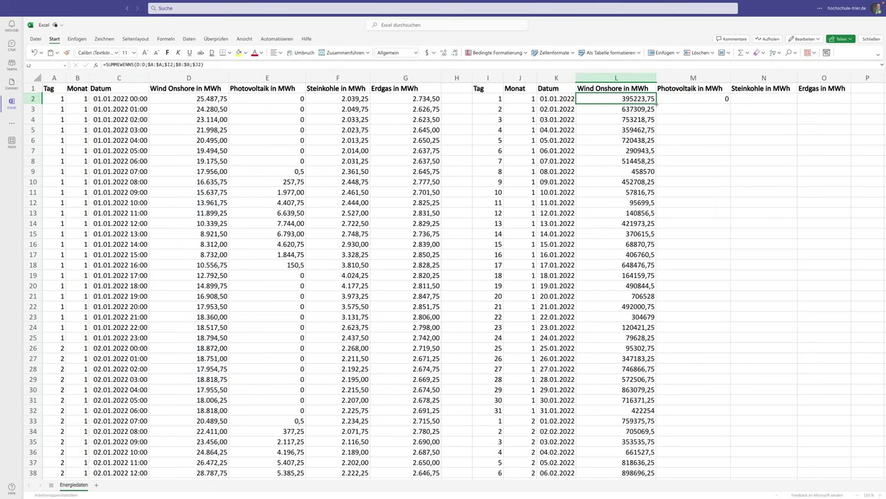
{"action": "left_click_drag", "start_coordinate": [655, 102], "coordinate": [692, 100]}
{"action": "left_click", "coordinate": [623, 99]}
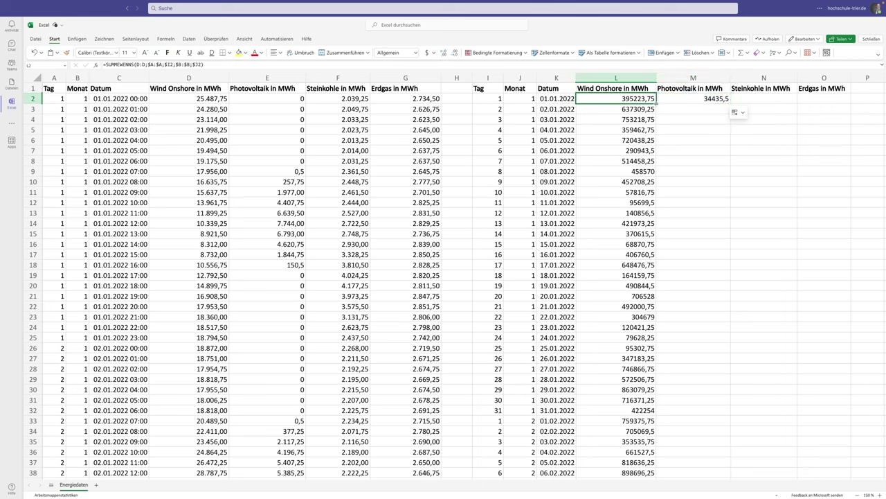
{"action": "left_click", "coordinate": [652, 111]}
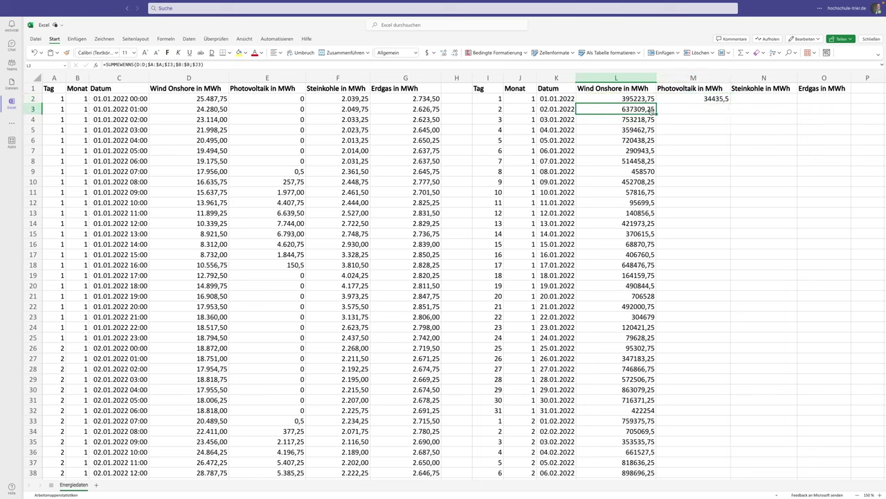
{"action": "left_click", "coordinate": [646, 98]}
{"action": "left_click_drag", "start_coordinate": [656, 103], "coordinate": [816, 104]}
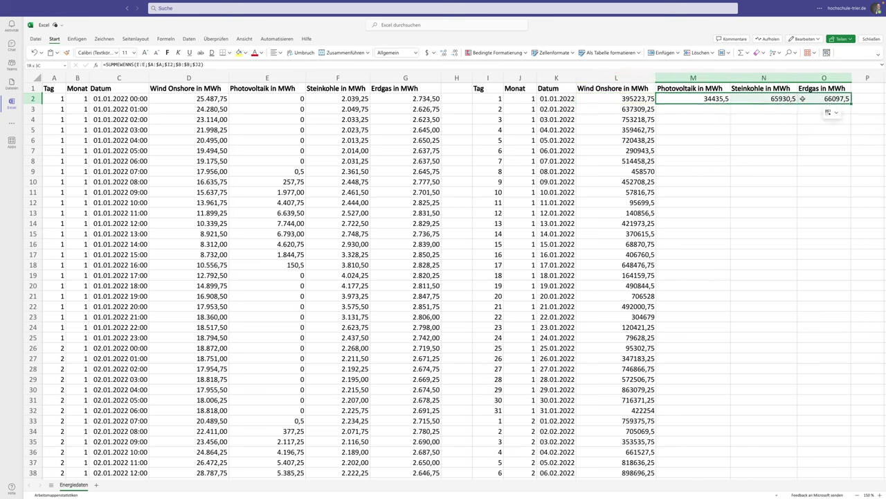
{"action": "double_click", "coordinate": [854, 105]}
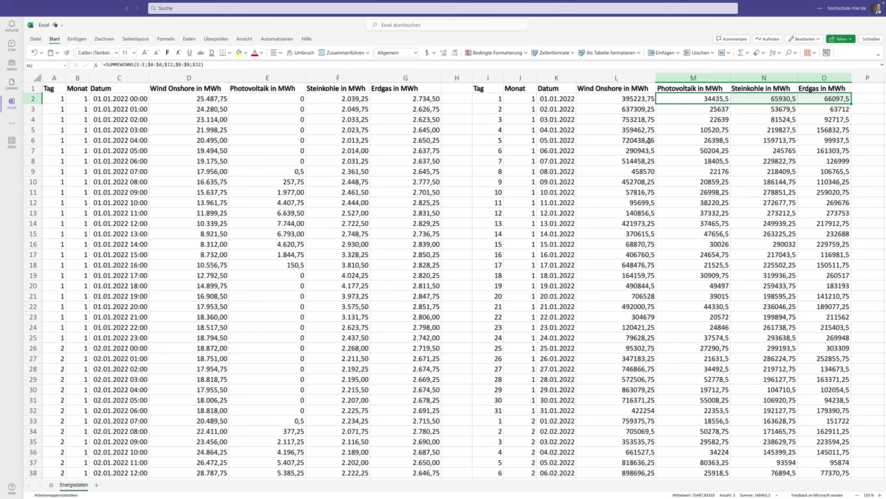
{"action": "left_click_drag", "start_coordinate": [405, 99], "coordinate": [413, 334]}
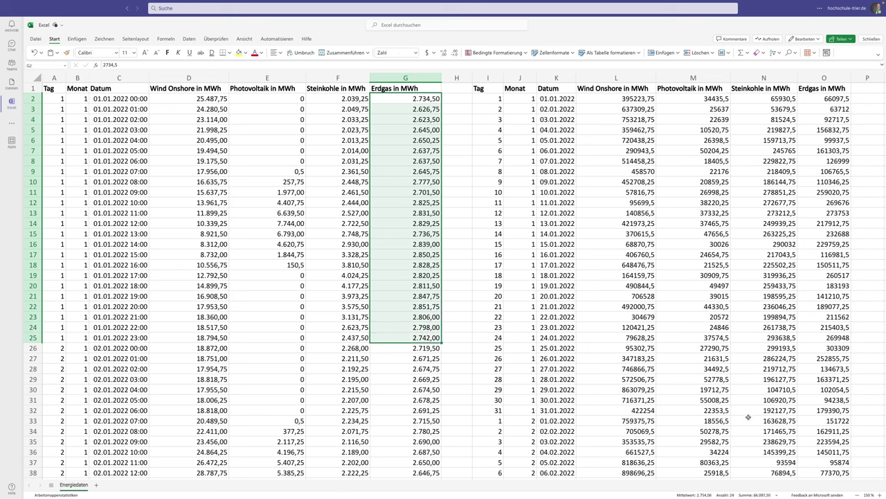
{"action": "left_click", "coordinate": [826, 99]}
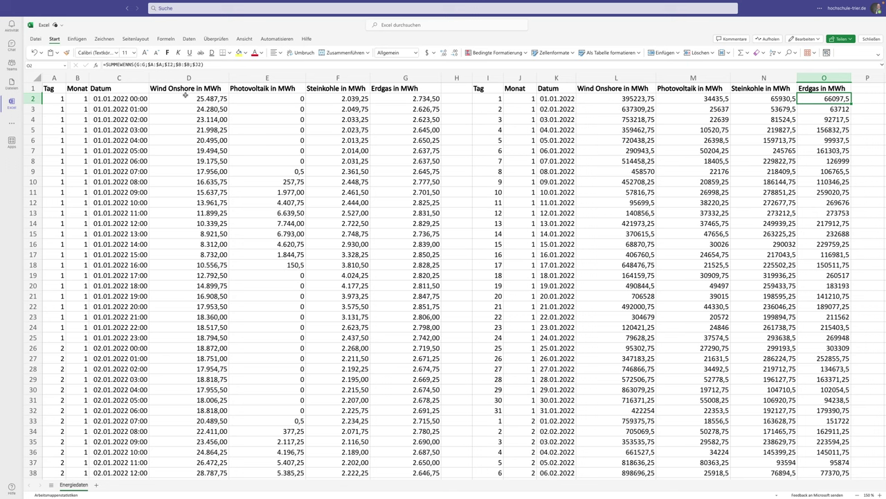
{"action": "mouse_move", "coordinate": [186, 97]}
{"action": "left_mouse_down"}
{"action": "mouse_move", "coordinate": [262, 110]}
{"action": "mouse_move", "coordinate": [402, 108]}
{"action": "left_mouse_up"}
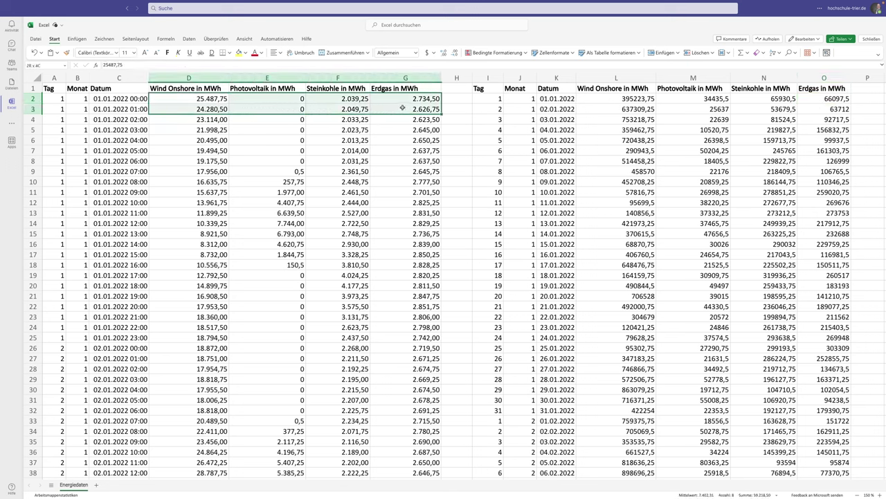
{"action": "left_click", "coordinate": [617, 98]}
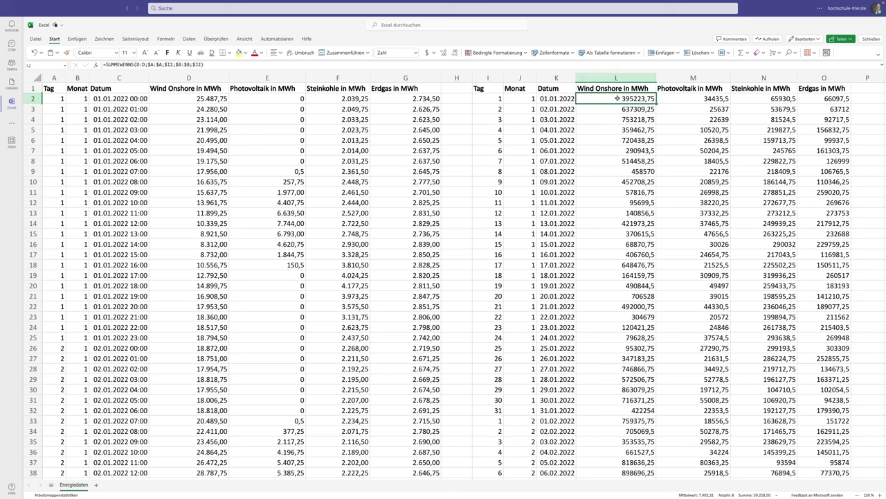
{"action": "double_click", "coordinate": [617, 99]}
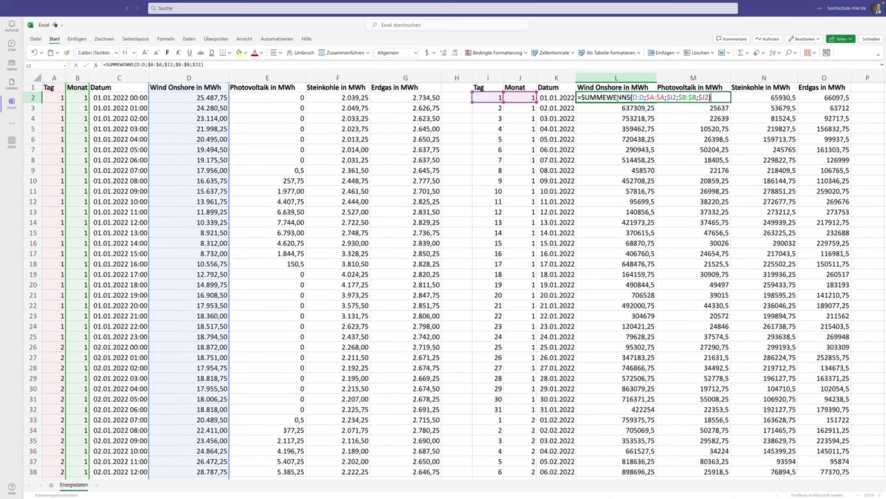
{"action": "key", "text": "Escape"}
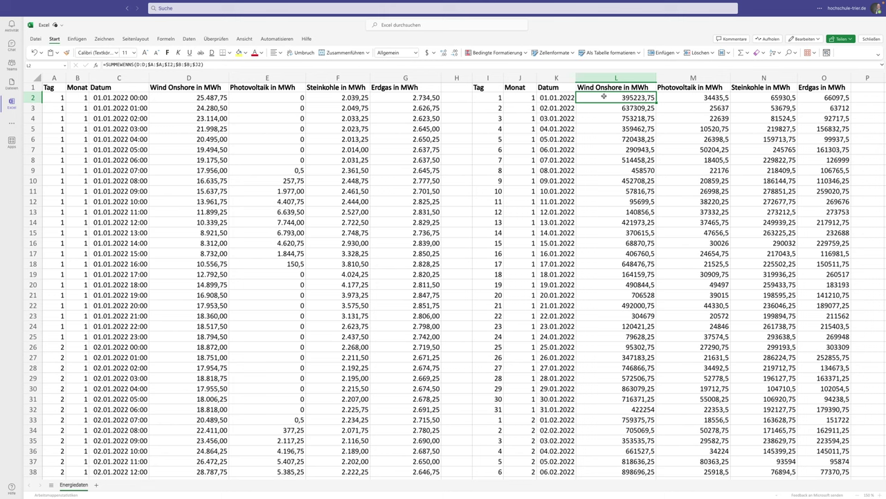
{"action": "double_click", "coordinate": [604, 96]}
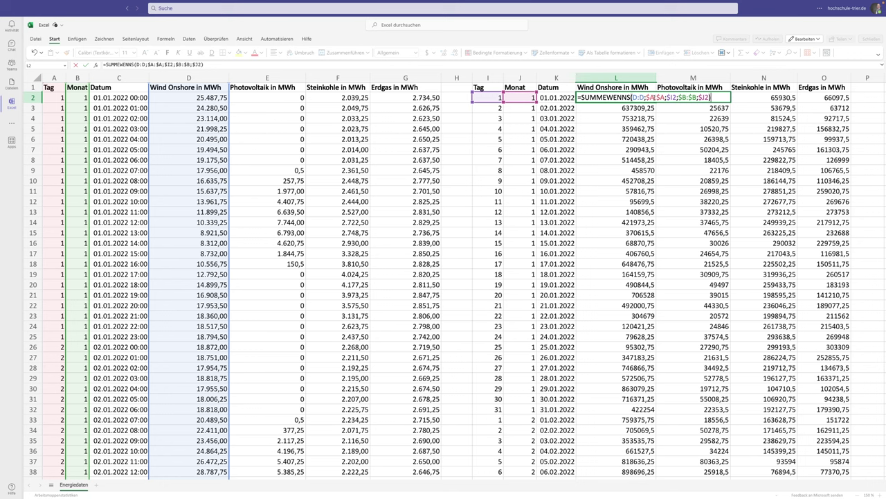
{"action": "double_click", "coordinate": [672, 97]}
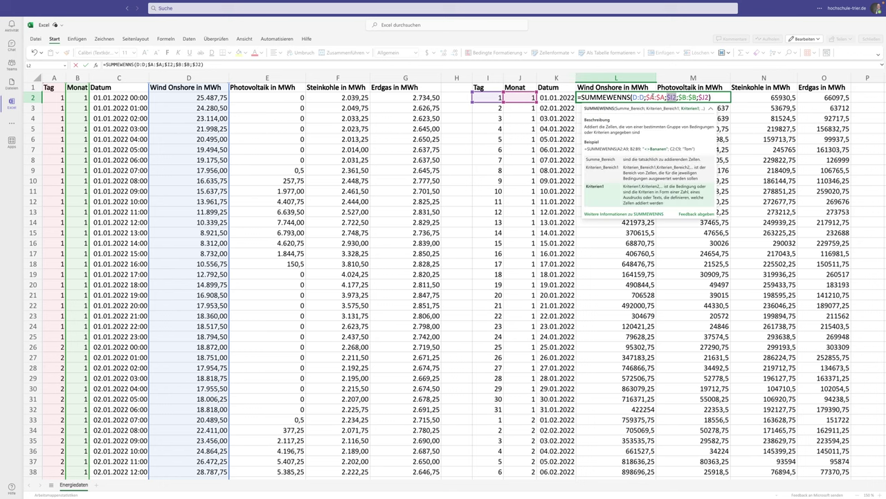
{"action": "left_click_drag", "start_coordinate": [647, 98], "coordinate": [667, 98]}
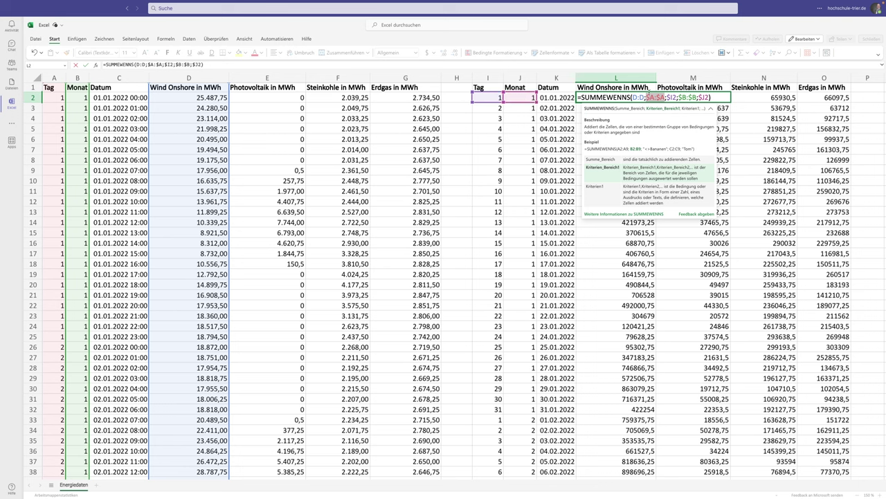
{"action": "key", "text": "ctrl+Return"}
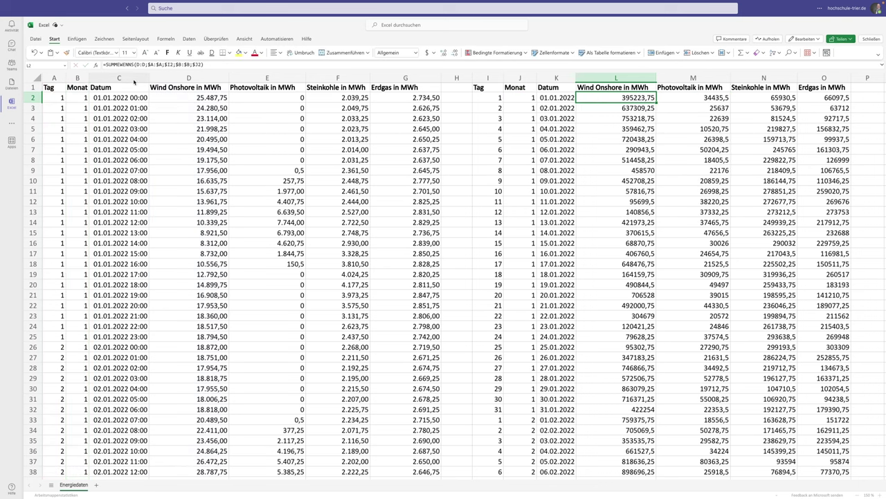
{"action": "left_click", "coordinate": [166, 63]}
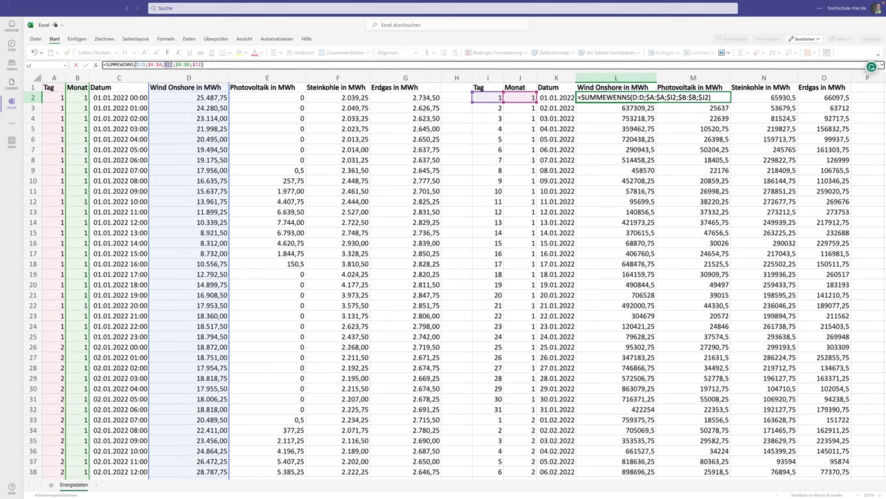
Replace L2's $I2 and $J2 criteria with TAG($K2) and MONAT($K2)
{"action": "double_click", "coordinate": [170, 64]}
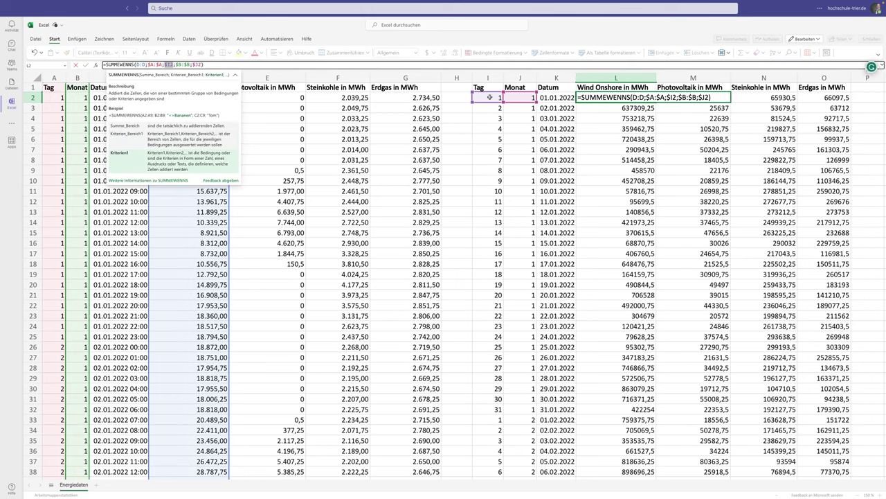
{"action": "type", "text": "TAG("}
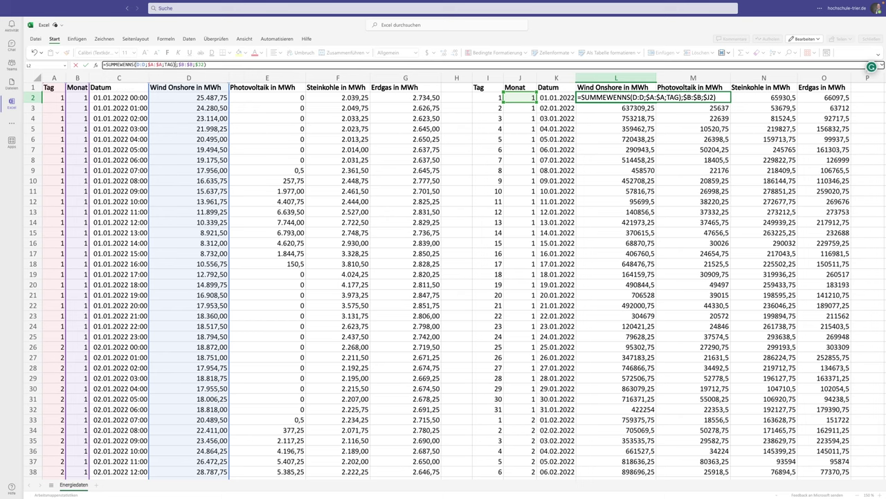
{"action": "type", "text": "("}
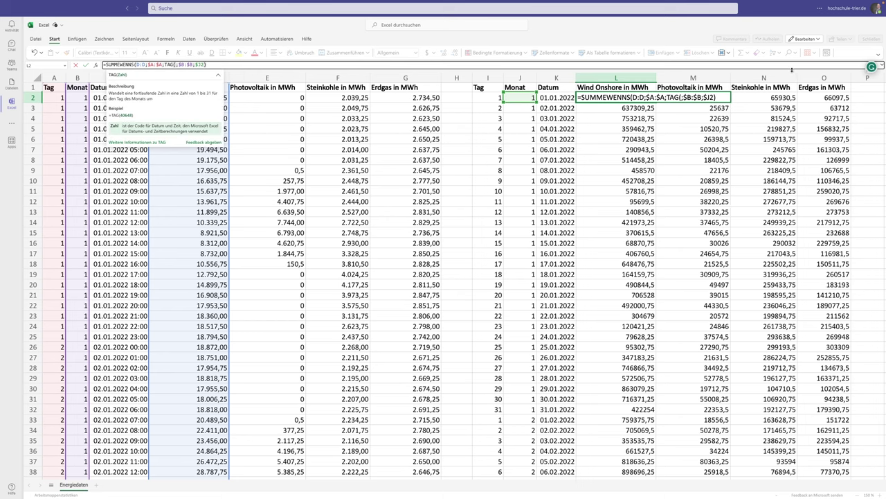
{"action": "left_click", "coordinate": [543, 97]}
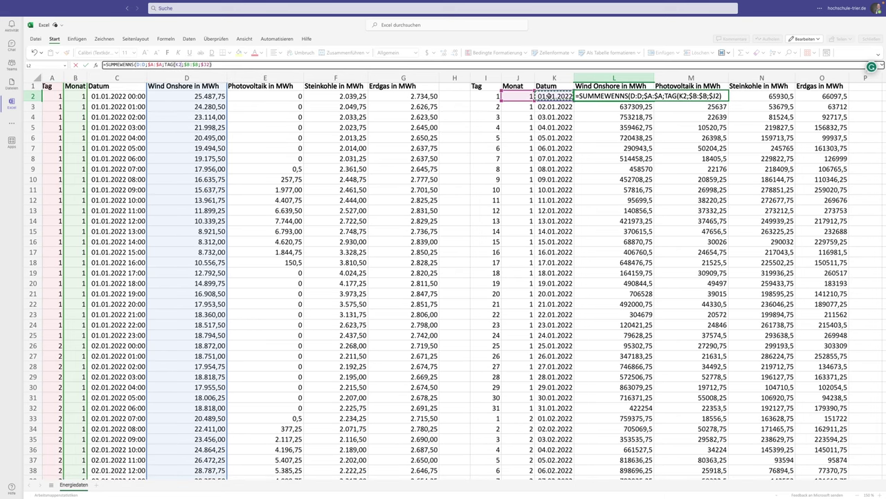
{"action": "type", "text": ")"}
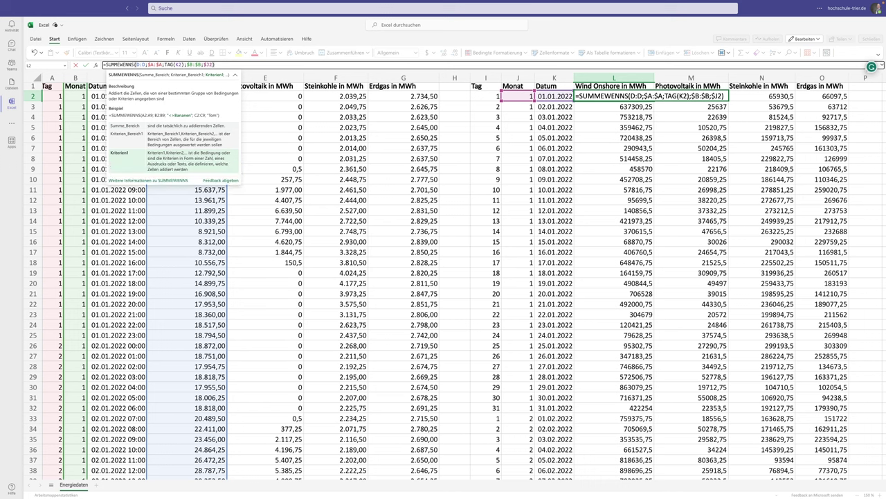
{"action": "left_click", "coordinate": [177, 64]}
{"action": "type", "text": "$"}
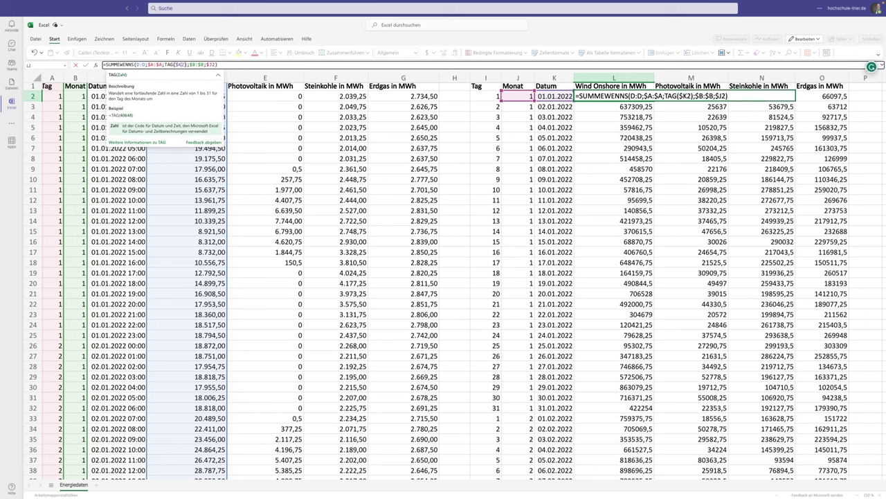
{"action": "left_click", "coordinate": [865, 96]}
{"action": "key", "text": "BackSpace"}
{"action": "key", "text": "BackSpace"}
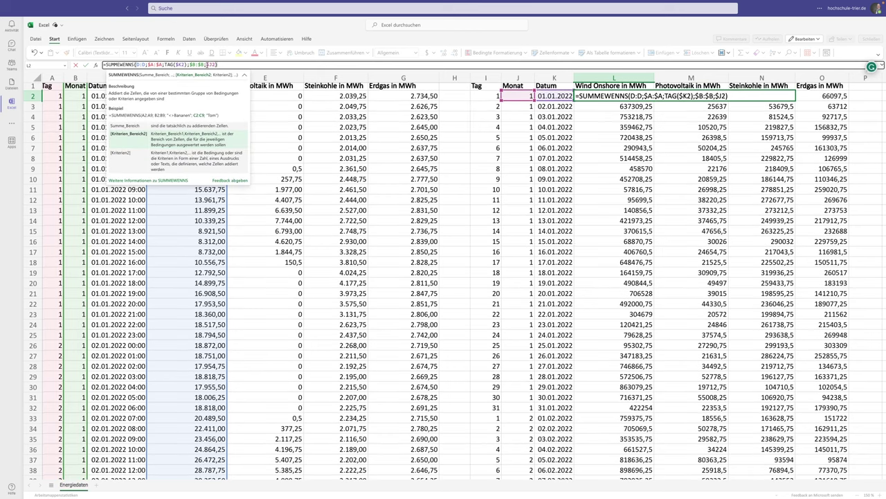
{"action": "type", "text": "$B;"}
{"action": "type", "text": "MONAT("}
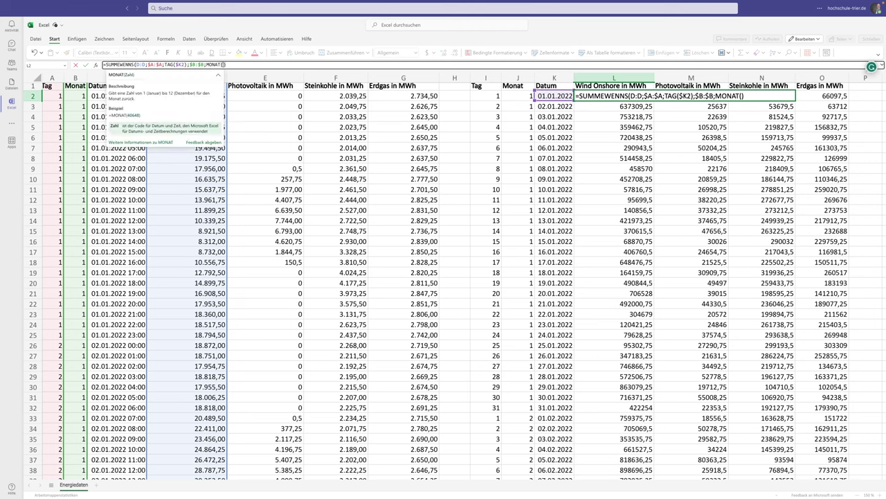
{"action": "type", "text": "$K2"}
{"action": "type", "text": ")"}
{"action": "key", "text": "Return"}
Correct the TAG($K2) criterion so L2 reads =SUMMEWENNS(D:D;$A:$A;TAG($K2);$B:$B;MONAT($K2))
{"action": "key", "text": "Up"}
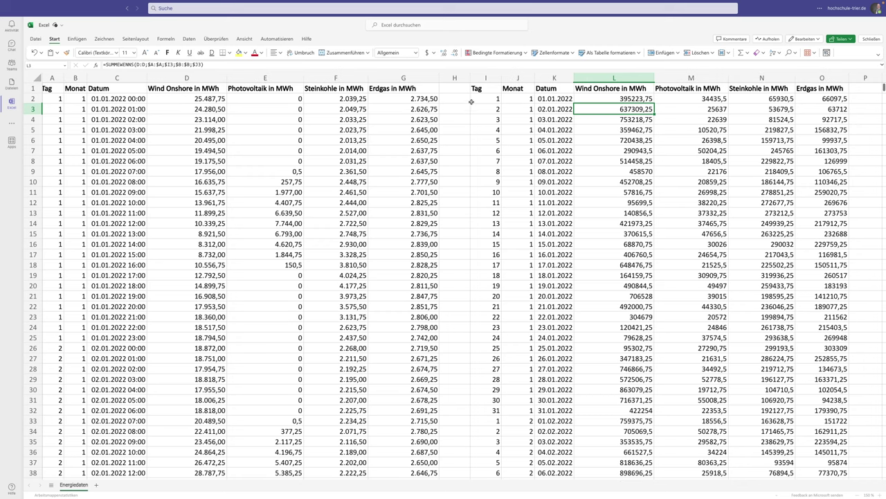
{"action": "double_click", "coordinate": [615, 101]}
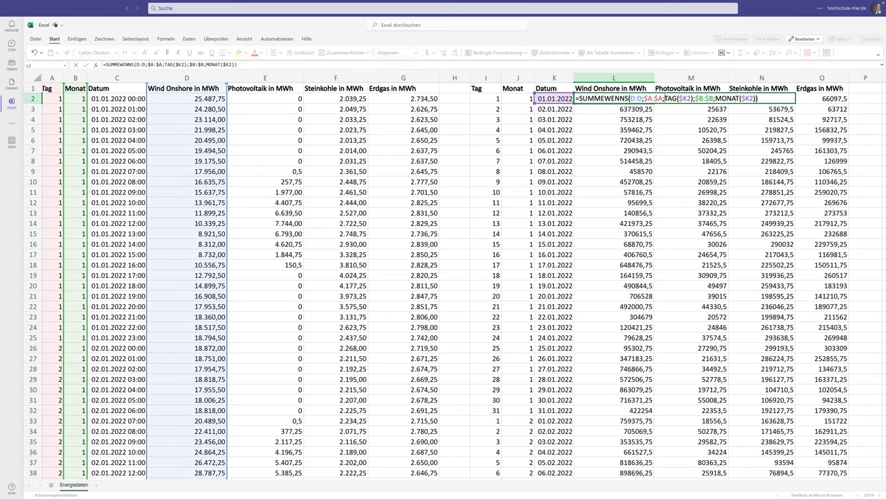
{"action": "left_click_drag", "start_coordinate": [664, 98], "coordinate": [714, 98]}
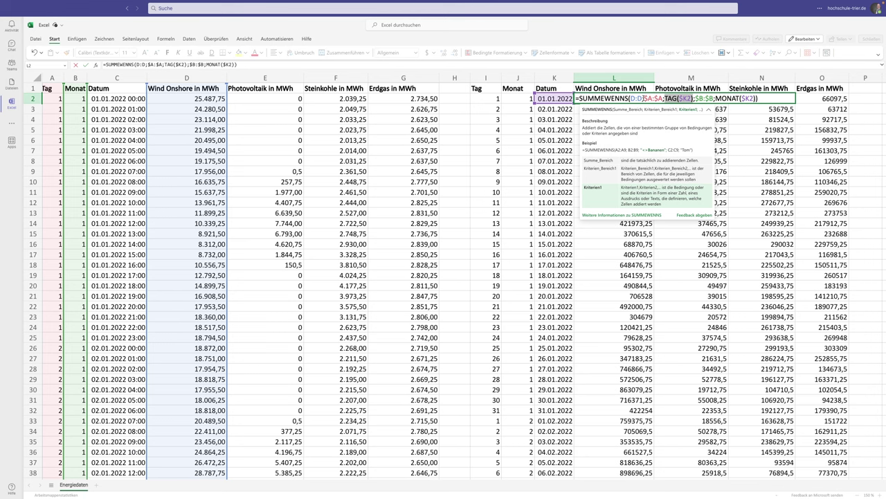
{"action": "left_click", "coordinate": [644, 98]}
{"action": "type", "text": "TAG("}
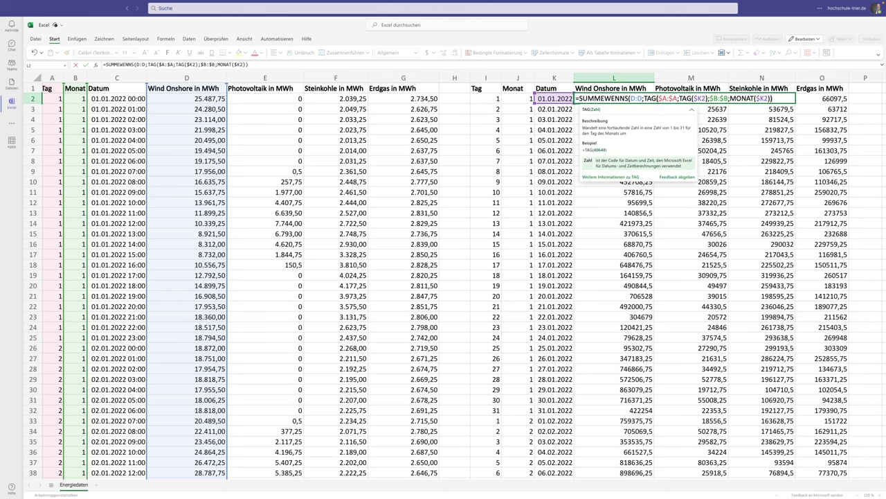
{"action": "key", "text": "Return"}
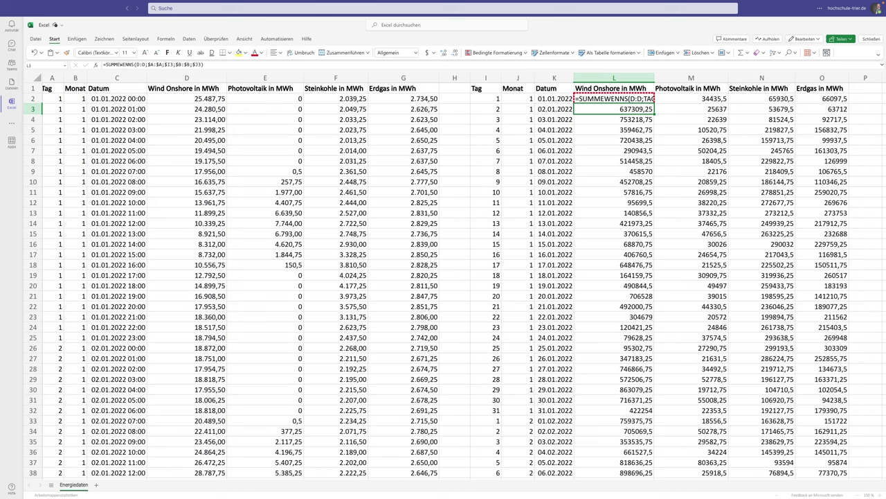
{"action": "left_click", "coordinate": [606, 99]}
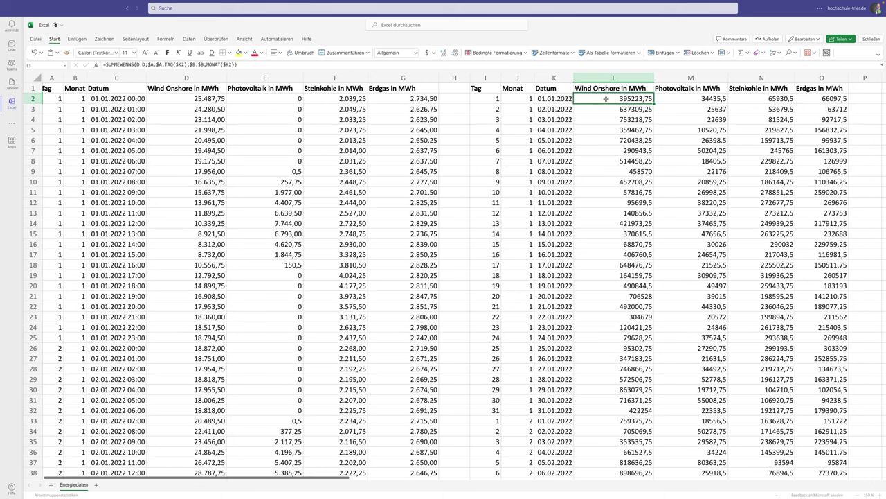
{"action": "left_click_drag", "start_coordinate": [59, 80], "coordinate": [77, 78]}
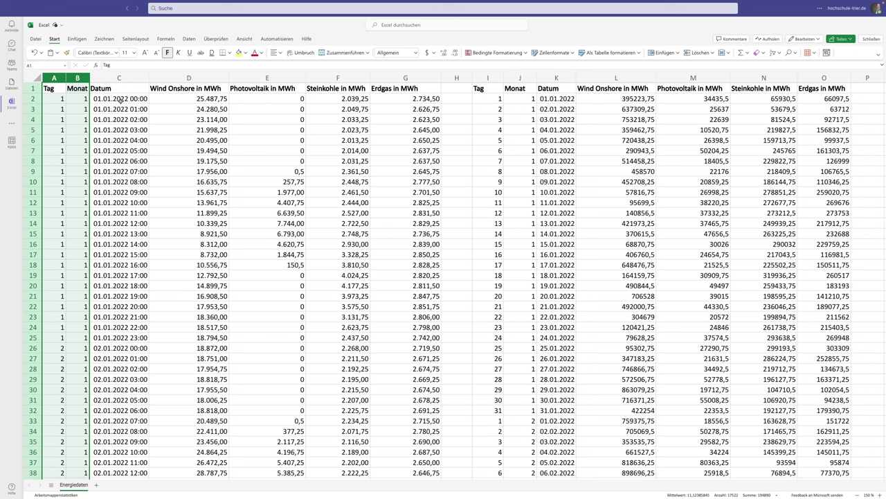
{"action": "left_click", "coordinate": [120, 101]}
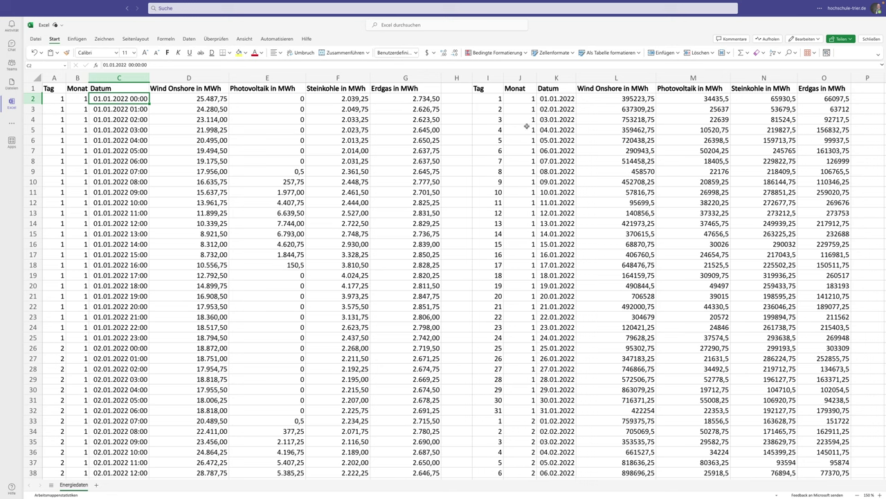
{"action": "left_click", "coordinate": [640, 101]}
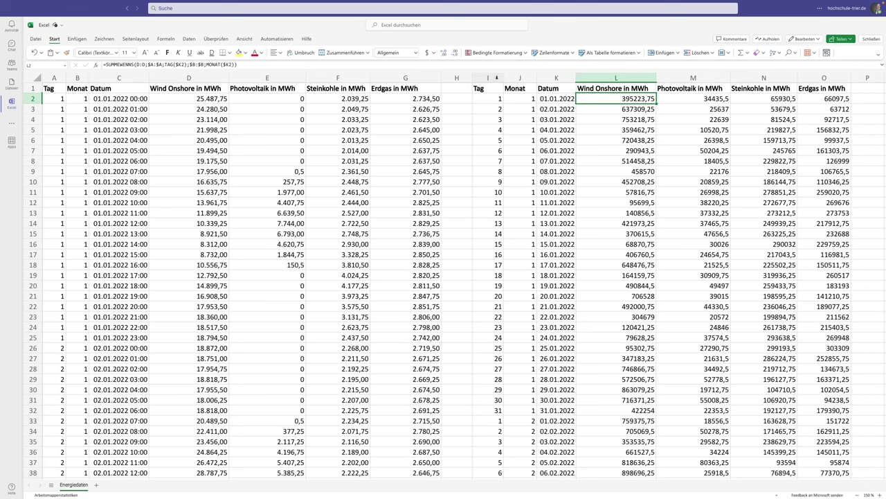
{"action": "left_click", "coordinate": [488, 78]}
Insert a new, wider column I and enter SUMMEWENNS in I2
{"action": "right_click", "coordinate": [489, 77]}
{"action": "left_click", "coordinate": [519, 151]}
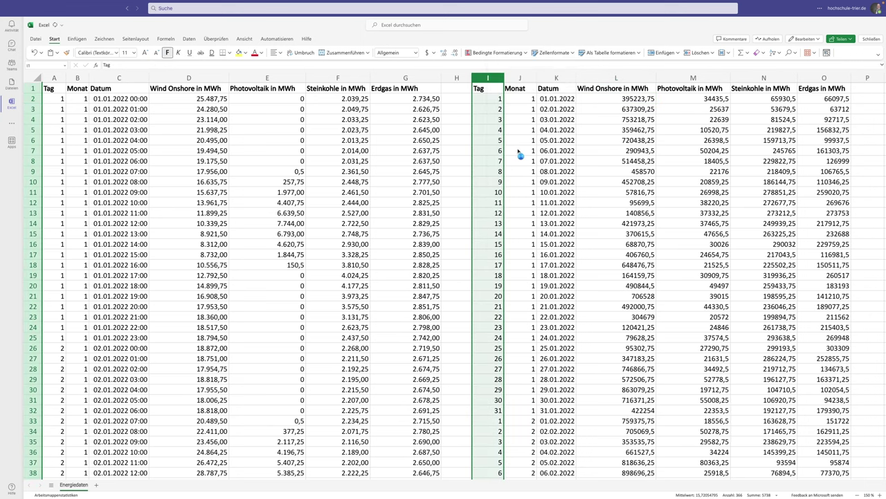
{"action": "left_click", "coordinate": [508, 103]}
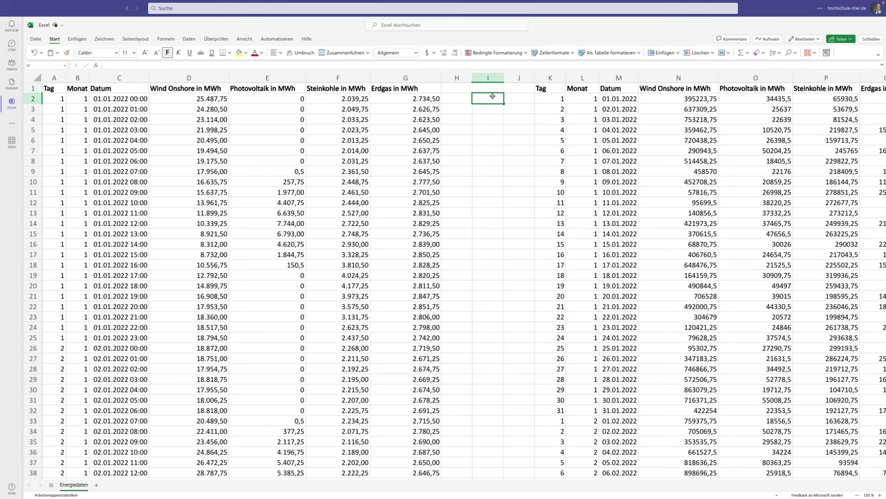
{"action": "left_click_drag", "start_coordinate": [504, 78], "coordinate": [552, 77]}
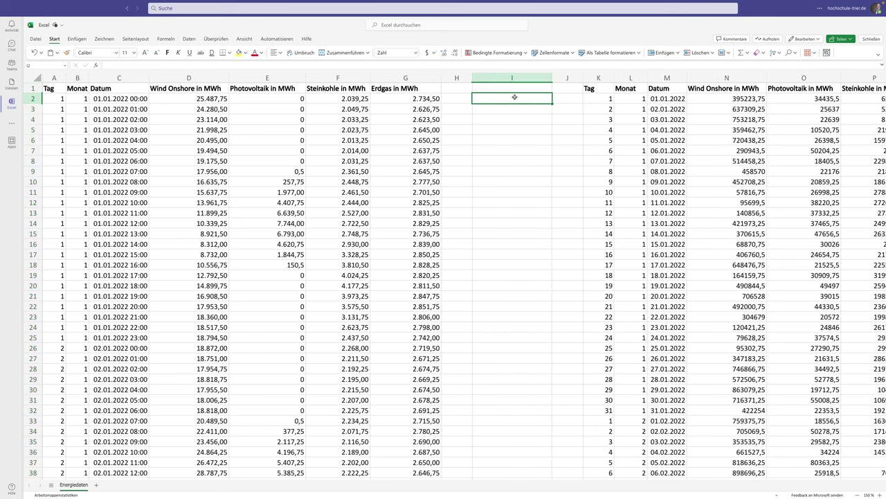
{"action": "type", "text": "SUMMEWENNS"}
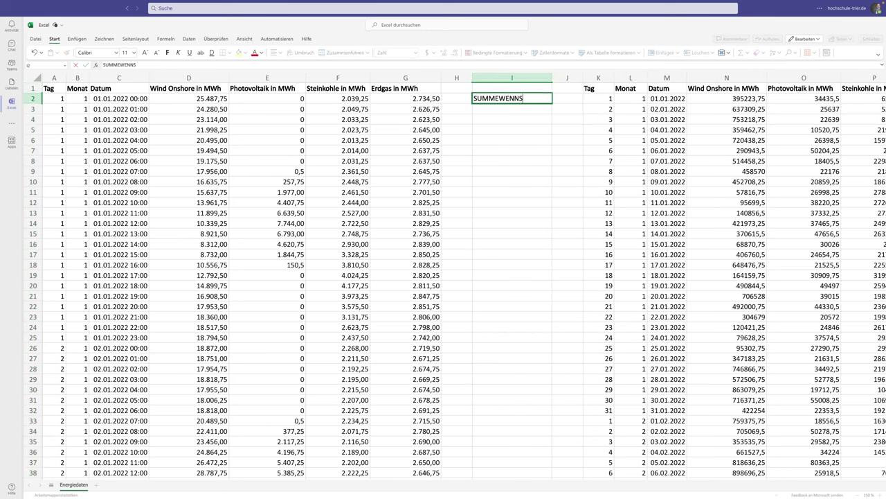
{"action": "key", "text": "Return"}
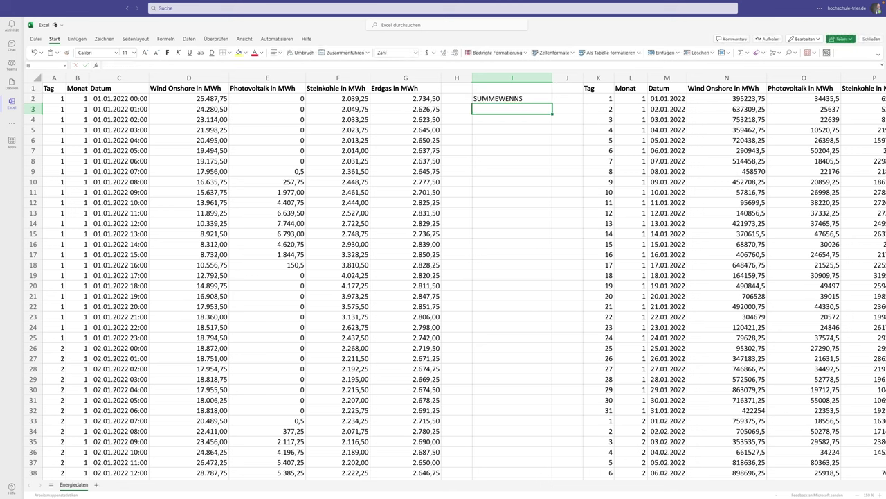
Enter MITTELWERTWENNS in I3 as plain text without the leading equals sign
{"action": "type", "text": "=MITT"}
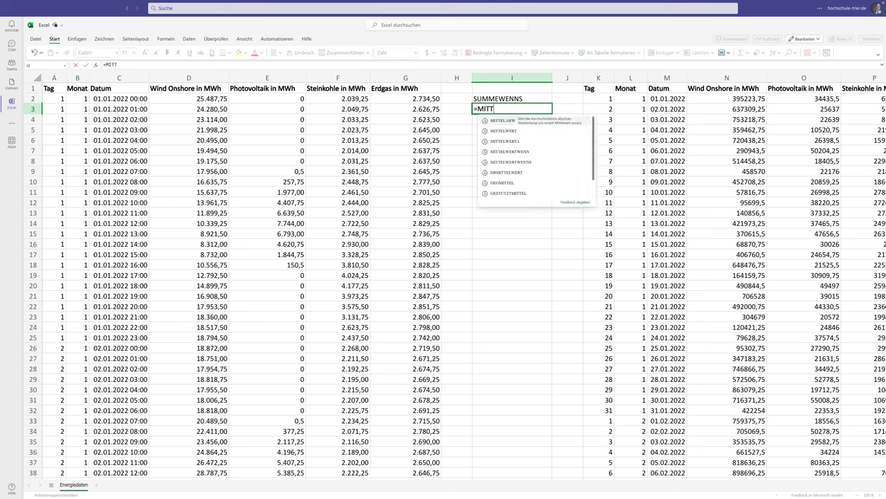
{"action": "type", "text": "EL"}
{"action": "type", "text": "WERTWENNS"}
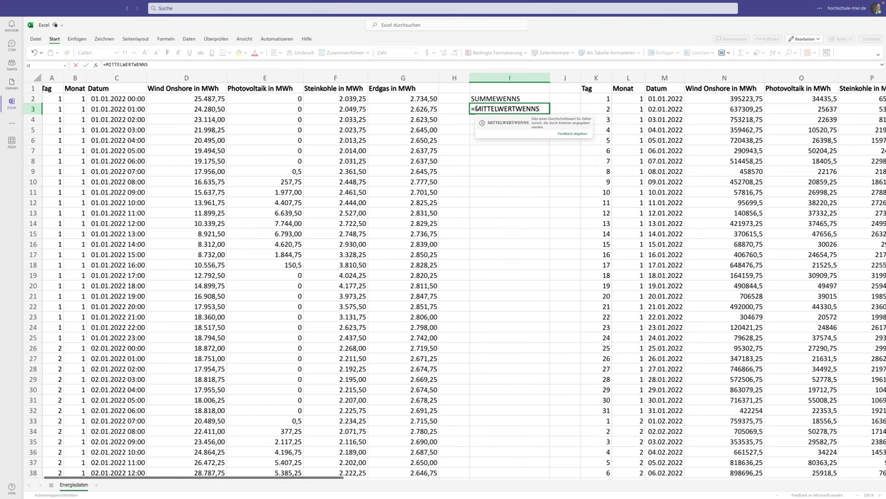
{"action": "key", "text": "Home"}
{"action": "key", "text": "Delete"}
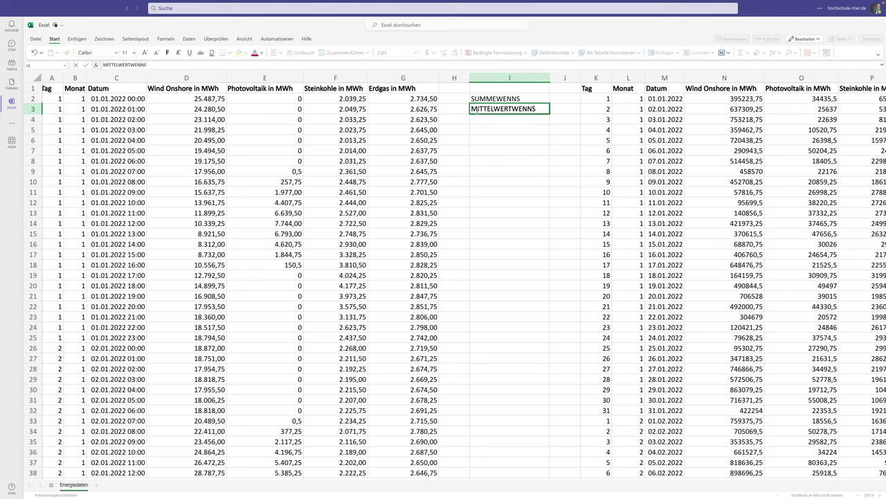
{"action": "key", "text": "Return"}
{"action": "key", "text": "Up"}
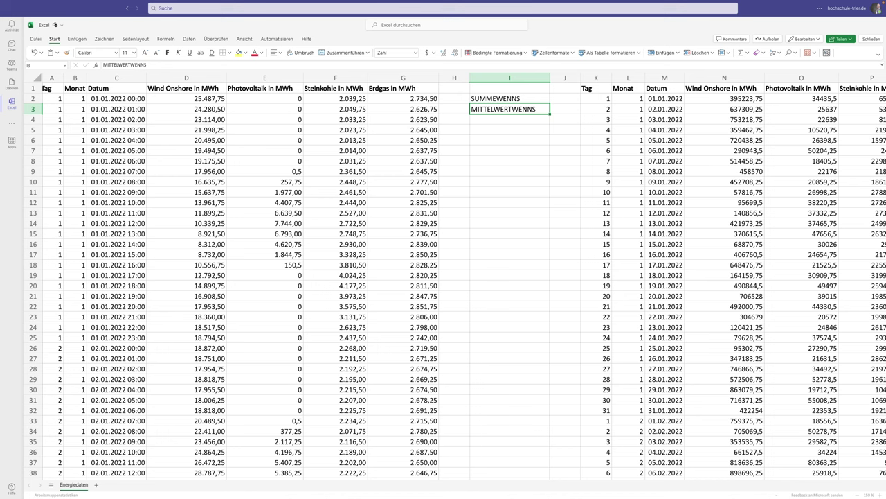
Enter ZÄHLENWENNS in I4 as plain text, stripping the equals sign and bracket
{"action": "left_click", "coordinate": [509, 119]}
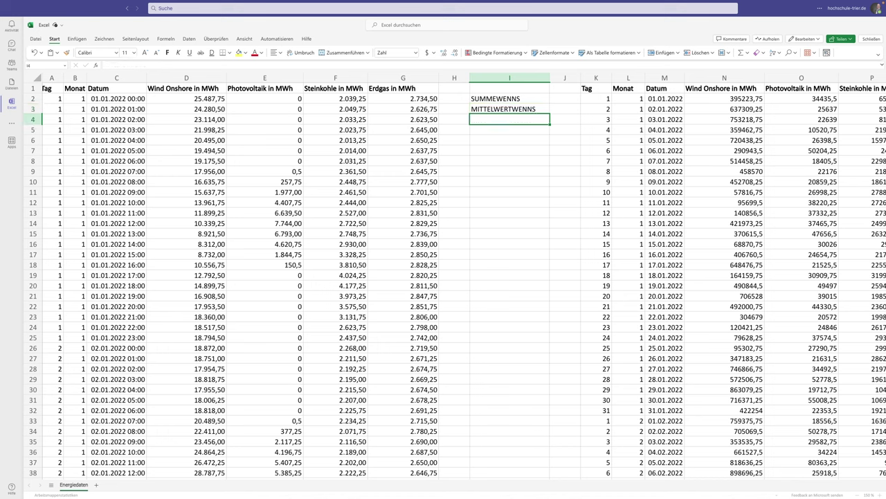
{"action": "type", "text": "=ZÄHLENWENNS"}
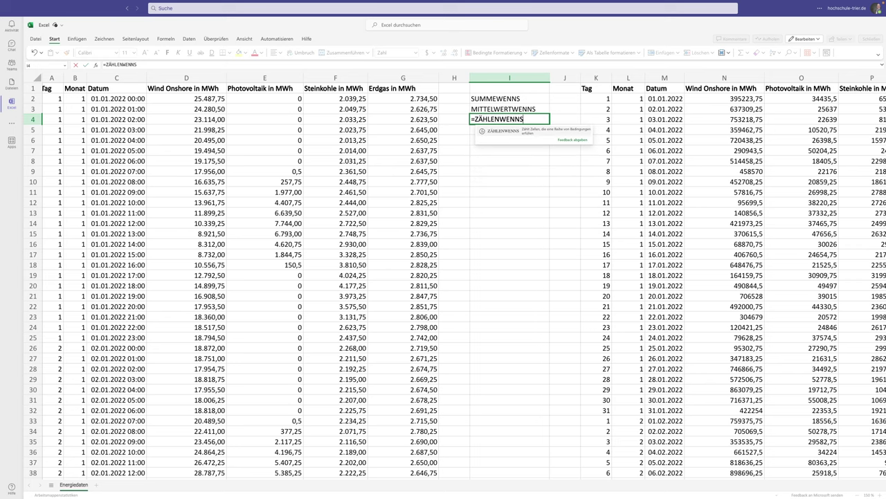
{"action": "type", "text": "("}
{"action": "scroll", "coordinate": [479, 111], "scroll_direction": "right", "scroll_amount": 1}
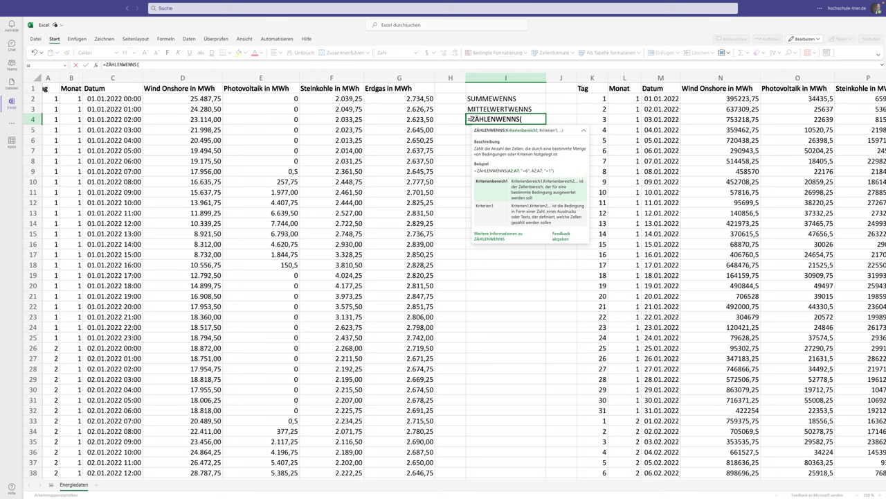
{"action": "key", "text": "Home"}
{"action": "key", "text": "Delete"}
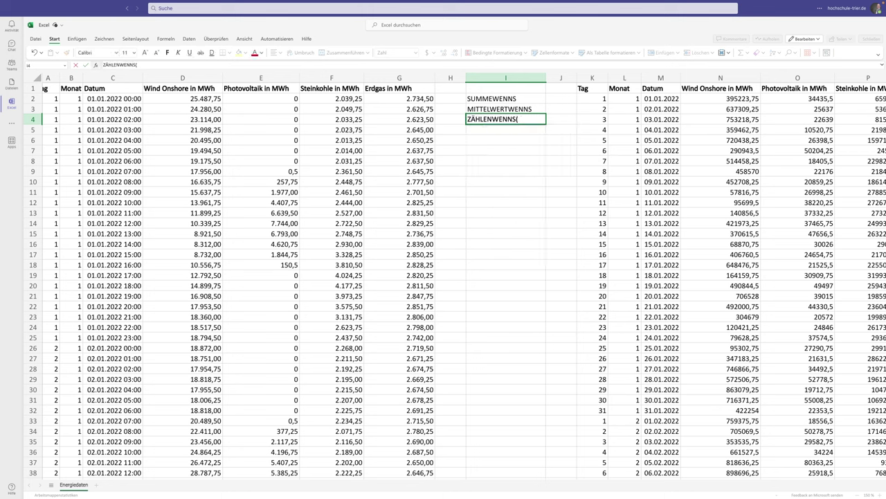
{"action": "key", "text": "BackSpace"}
{"action": "key", "text": "Return"}
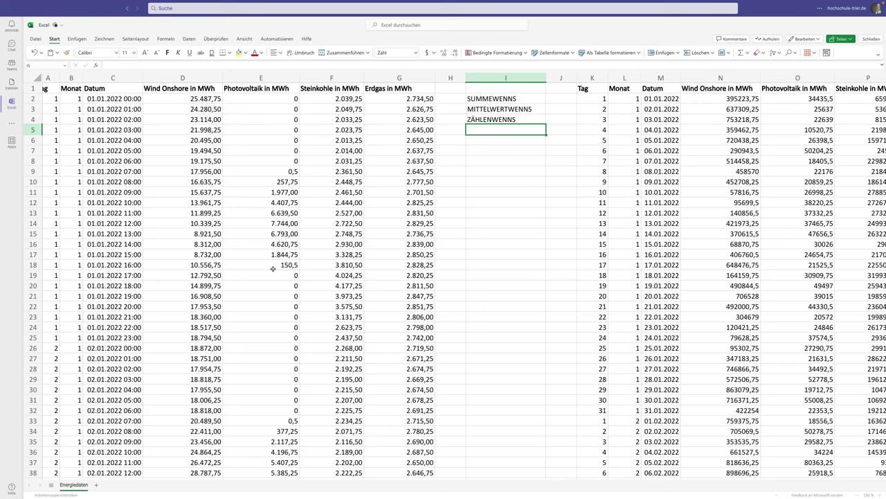
{"action": "scroll", "coordinate": [282, 166], "scroll_direction": "left", "scroll_amount": 1}
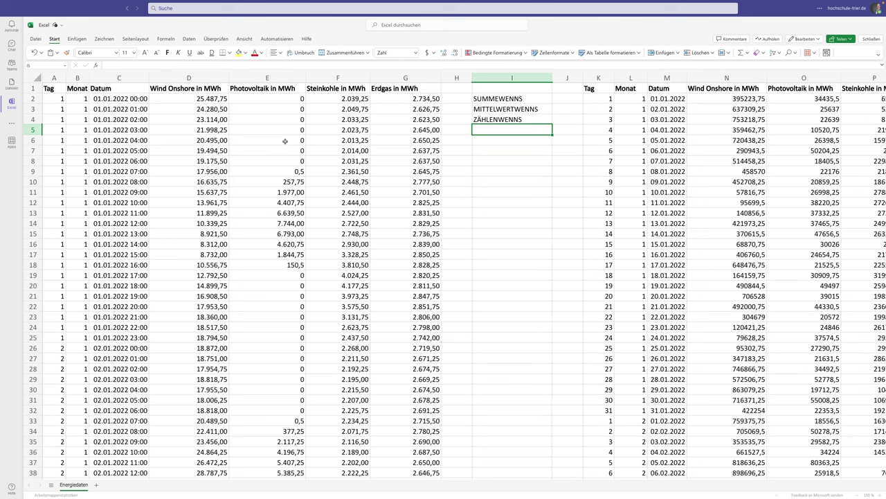
{"action": "left_click", "coordinate": [752, 101]}
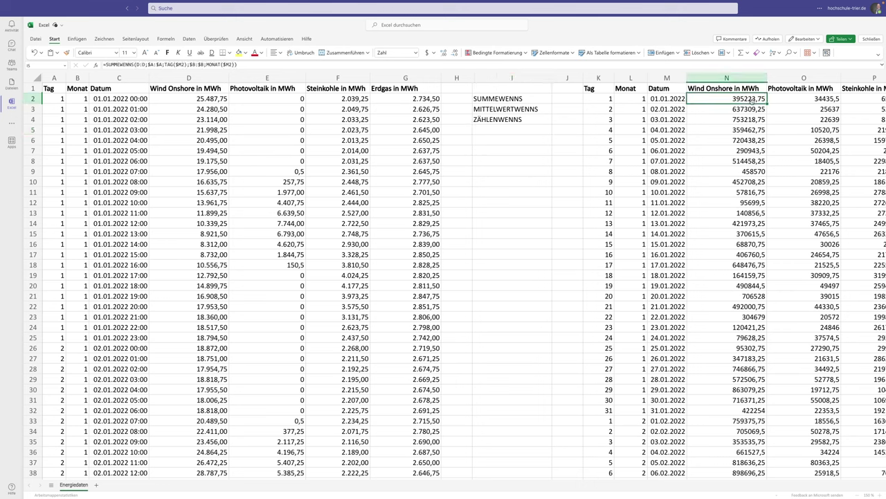
{"action": "left_click", "coordinate": [566, 88]}
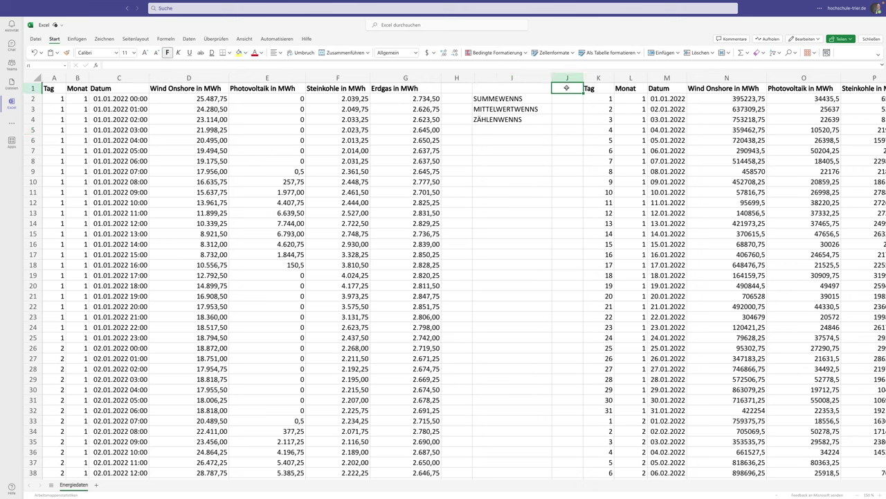
Type the SUMMEWENNS heading in J1 and insert an empty column at J
{"action": "type", "text": "SUM"}
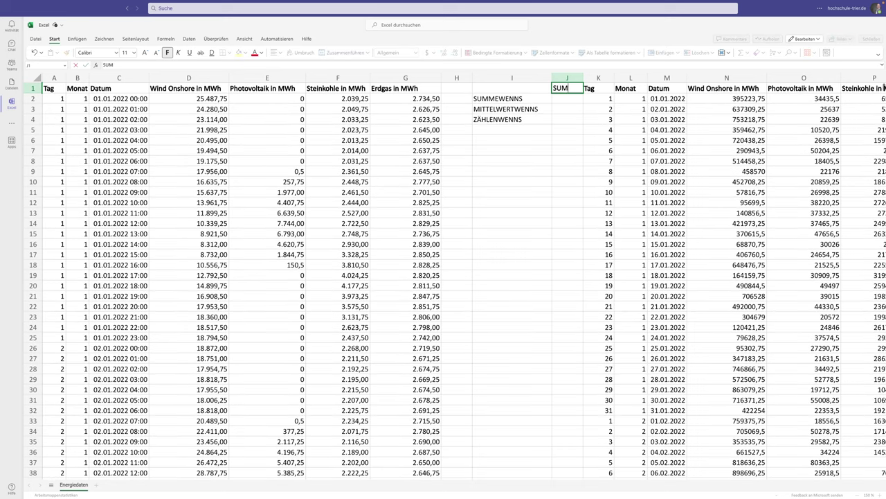
{"action": "type", "text": "MEWENNS"}
{"action": "key", "text": "Return"}
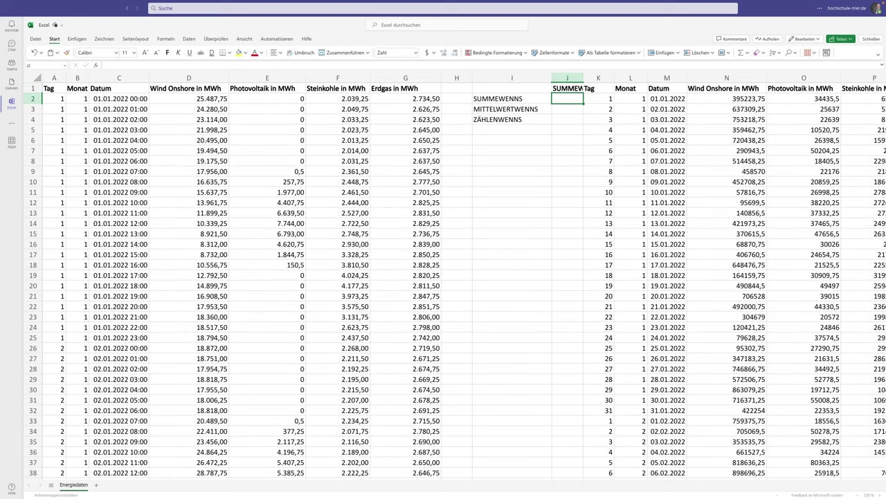
{"action": "left_click", "coordinate": [568, 77]}
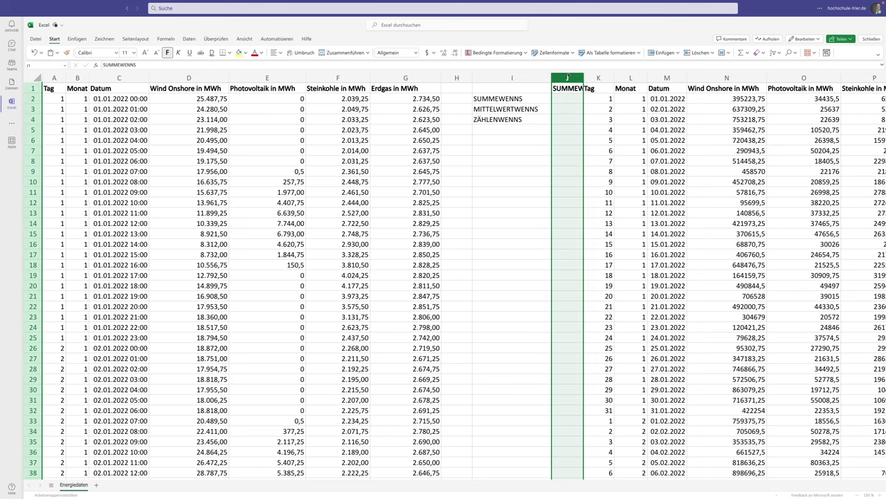
{"action": "right_click", "coordinate": [569, 78]}
{"action": "left_click", "coordinate": [596, 148]}
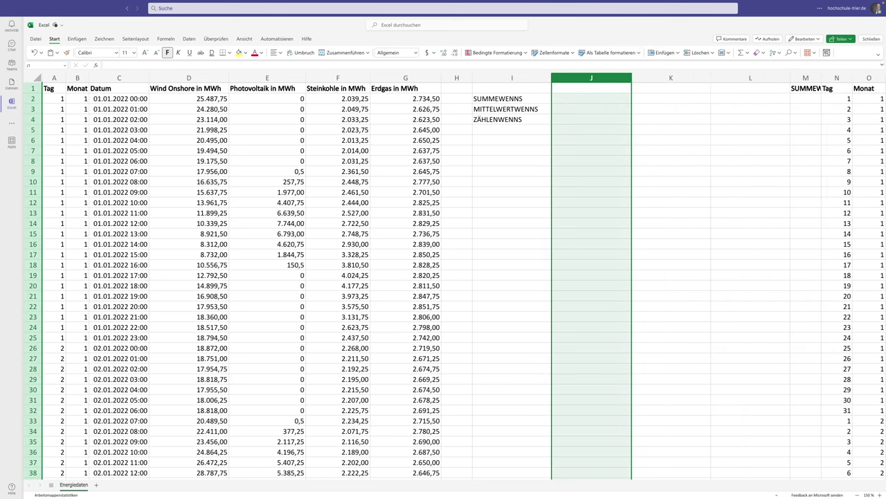
Insert a second empty column at J and select the energy headings D1:G1
{"action": "left_click", "coordinate": [557, 117]}
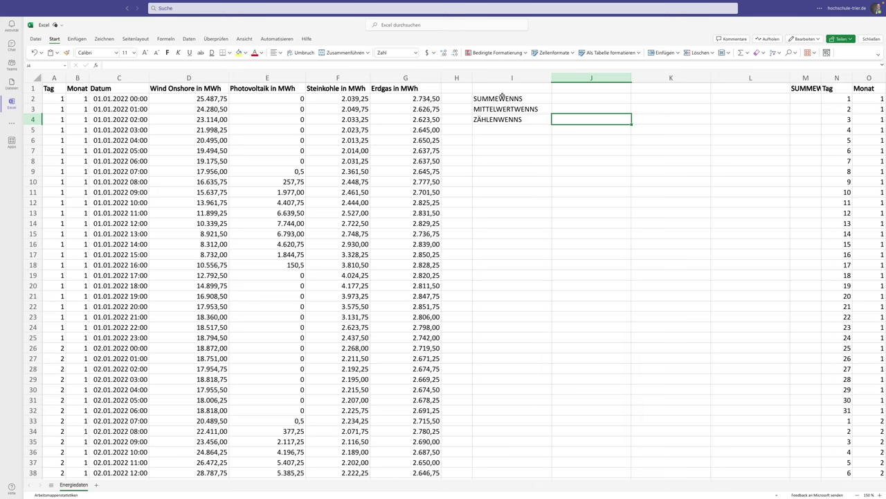
{"action": "right_click", "coordinate": [598, 80]}
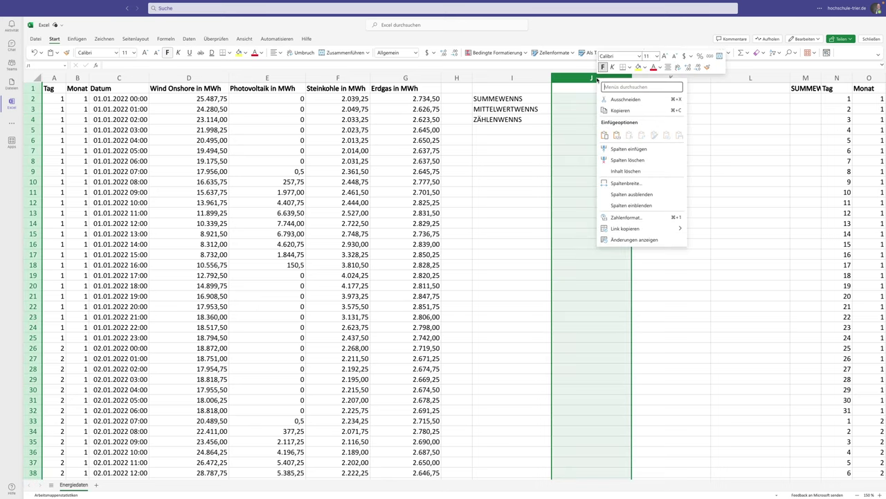
{"action": "left_click", "coordinate": [624, 149]}
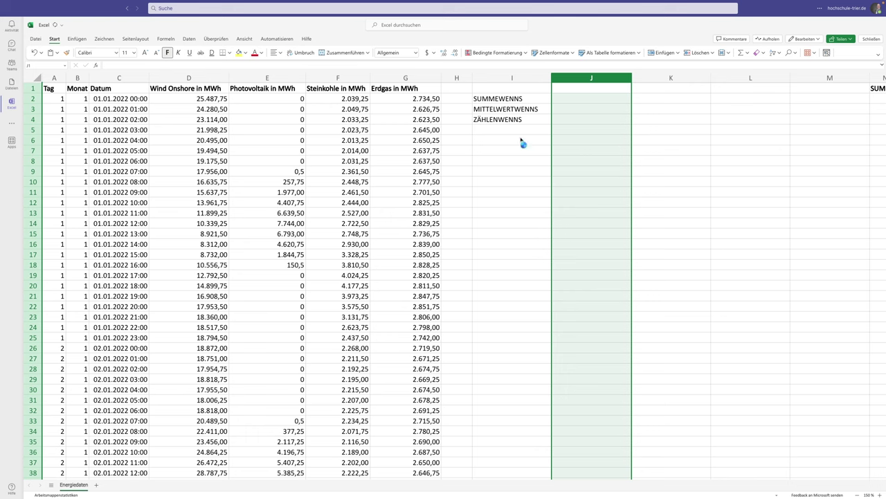
{"action": "left_click_drag", "start_coordinate": [184, 88], "coordinate": [402, 86]}
Paste the energy headings into K1:N1 and add the heading Stunde in J1
{"action": "key", "text": "ctrl+c"}
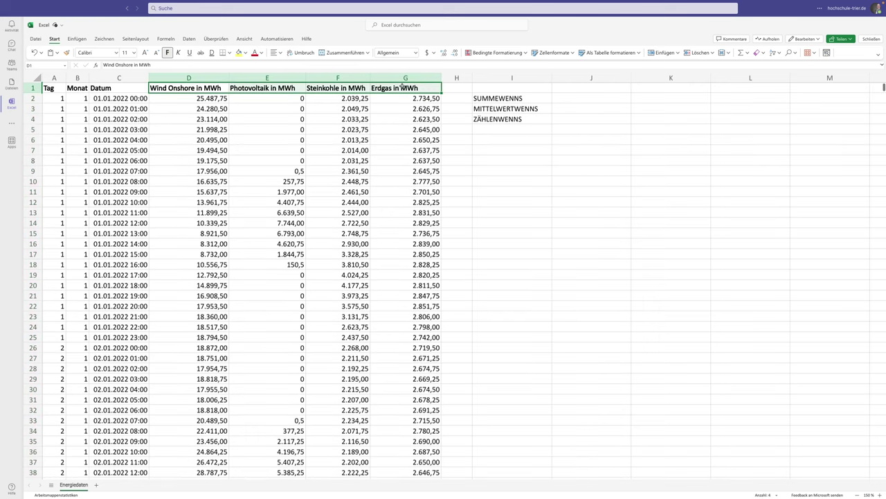
{"action": "left_click", "coordinate": [679, 88]}
{"action": "key", "text": "ctrl+v"}
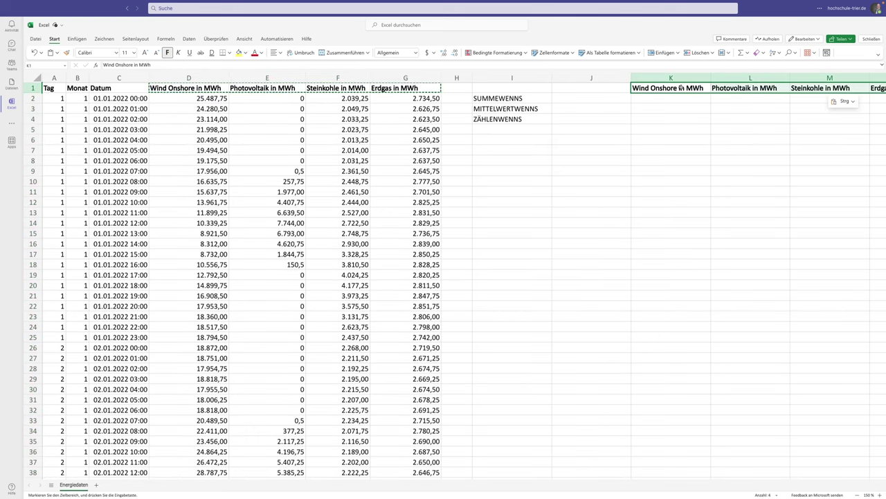
{"action": "left_click", "coordinate": [591, 84]}
{"action": "type", "text": "Stun"}
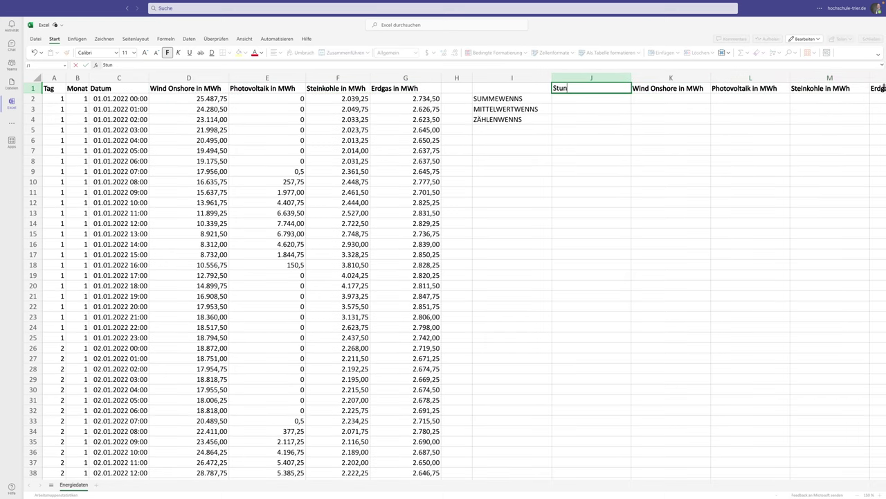
{"action": "type", "text": "de"}
{"action": "key", "text": "Return"}
Enter starting hour numbers in J2:J4 and remove their decimal places
{"action": "left_click_drag", "start_coordinate": [512, 98], "coordinate": [513, 119]}
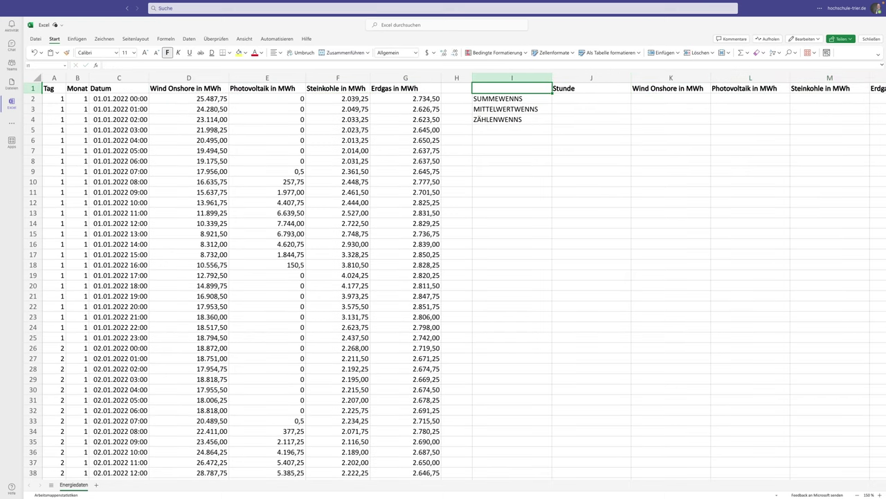
{"action": "left_click", "coordinate": [591, 98]}
{"action": "type", "text": "1"}
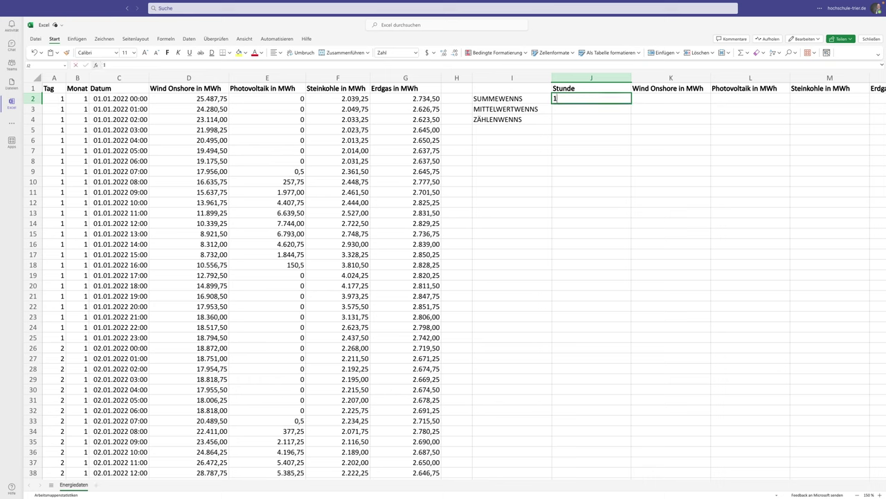
{"action": "key", "text": "Return"}
{"action": "type", "text": "2"}
{"action": "key", "text": "Return"}
{"action": "type", "text": "3"}
{"action": "key", "text": "Return"}
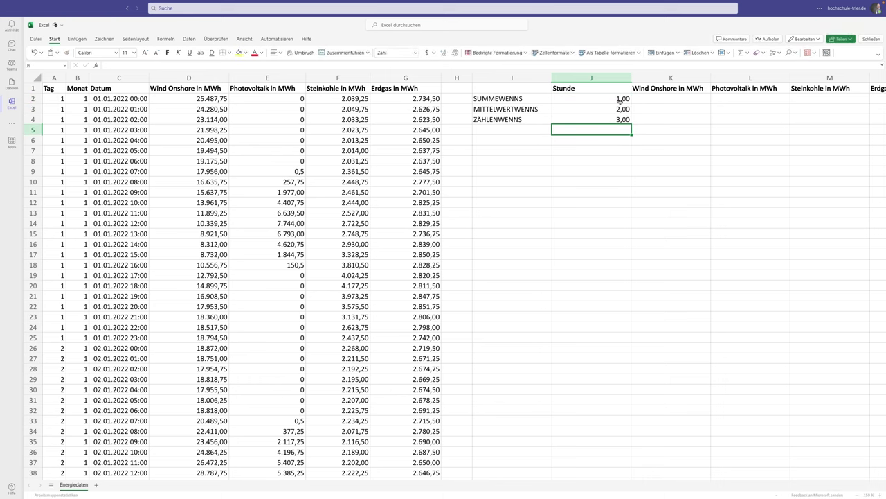
{"action": "left_click_drag", "start_coordinate": [620, 100], "coordinate": [621, 118]}
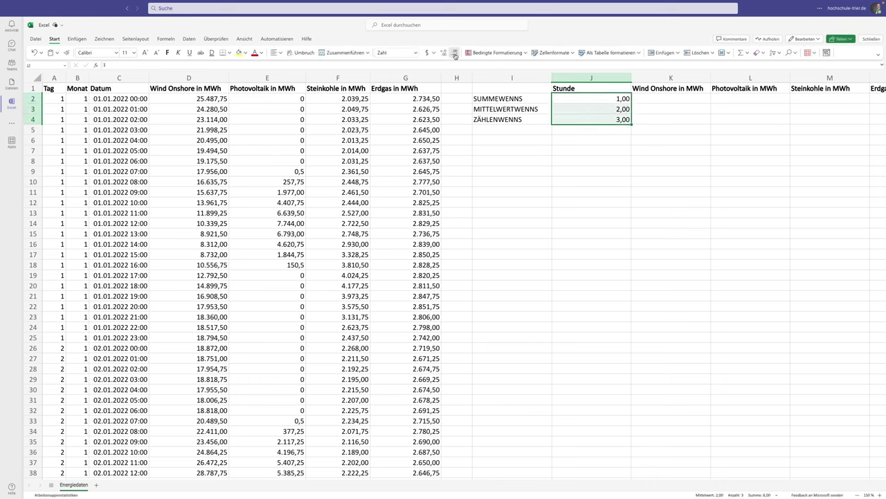
{"action": "double_click", "coordinate": [455, 54]}
Set J2:J4 to 0, 1, 2 and extend the hour series down to 23 in J25
{"action": "left_click", "coordinate": [621, 98]}
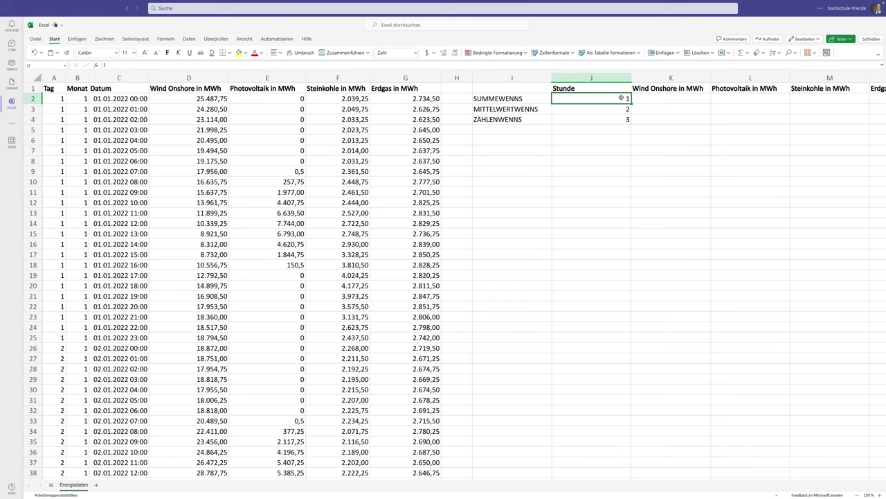
{"action": "type", "text": "0"}
{"action": "key", "text": "Return"}
{"action": "type", "text": "1"}
{"action": "key", "text": "Return"}
{"action": "type", "text": "2"}
{"action": "key", "text": "Return"}
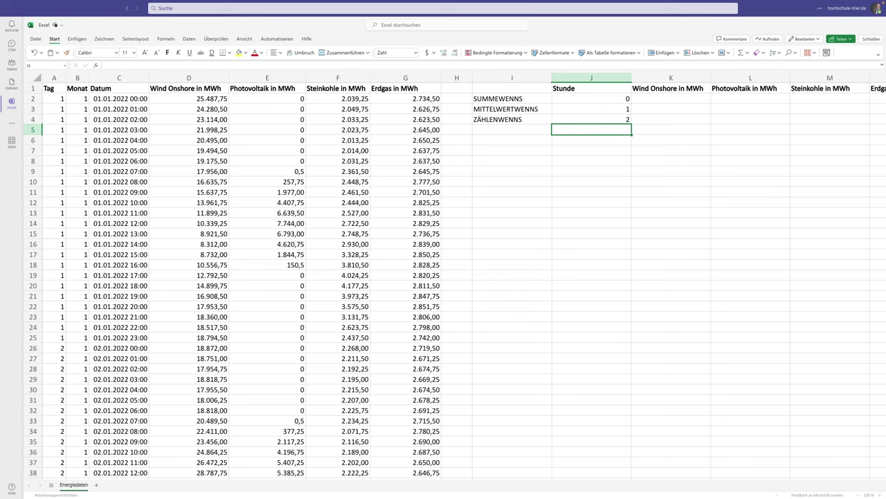
{"action": "left_click_drag", "start_coordinate": [628, 97], "coordinate": [617, 332]}
{"action": "left_click", "coordinate": [616, 335]}
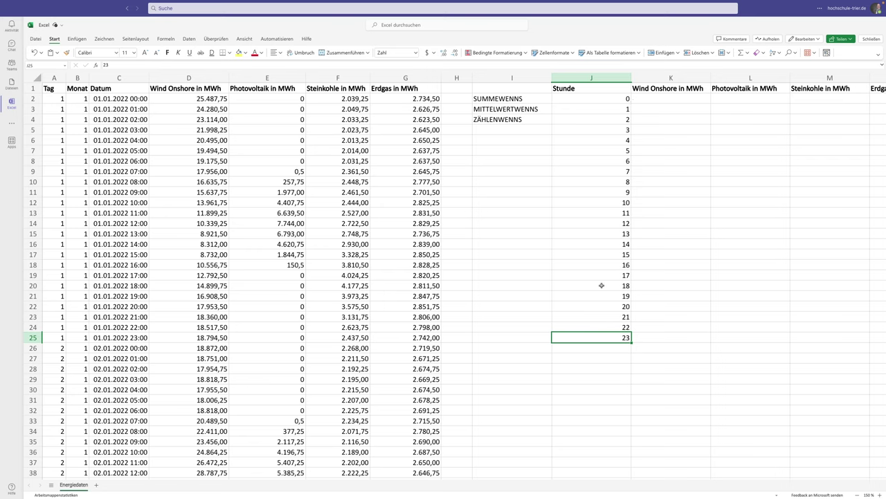
Insert column C headed Stunde and fill =STUNDE(D2) down every row
{"action": "left_click", "coordinate": [116, 78]}
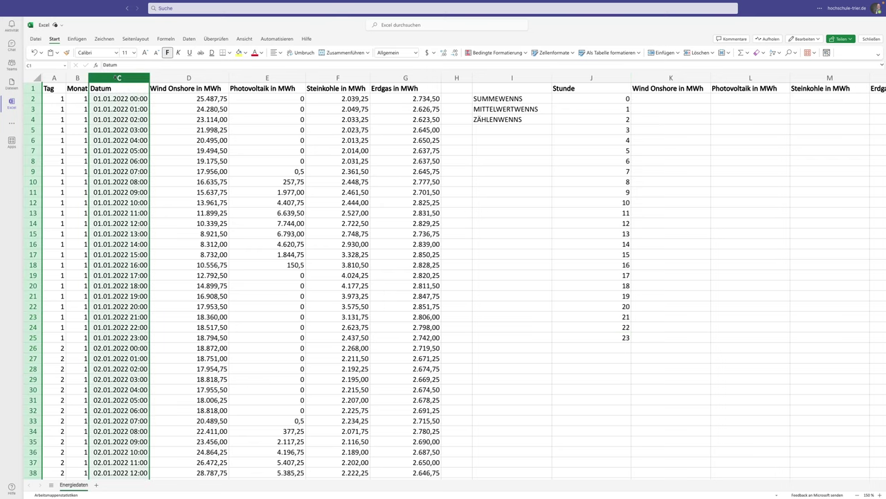
{"action": "right_click", "coordinate": [117, 78]}
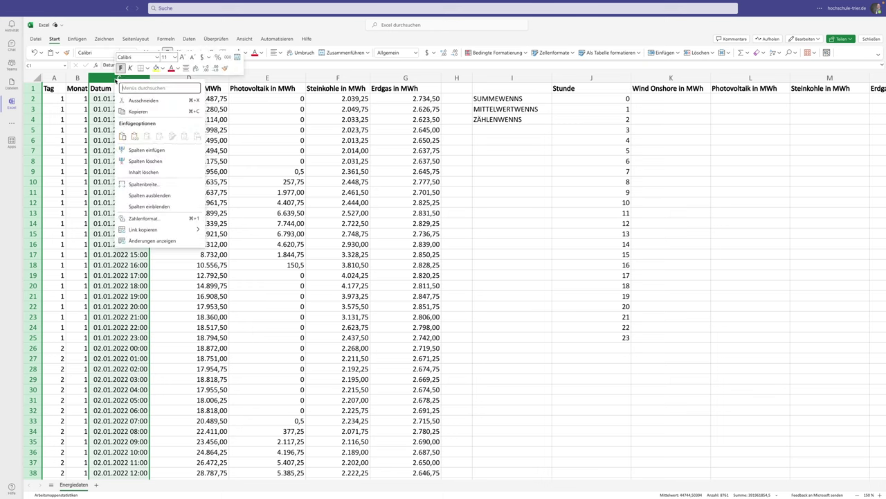
{"action": "left_click", "coordinate": [144, 149]}
{"action": "type", "text": "St"}
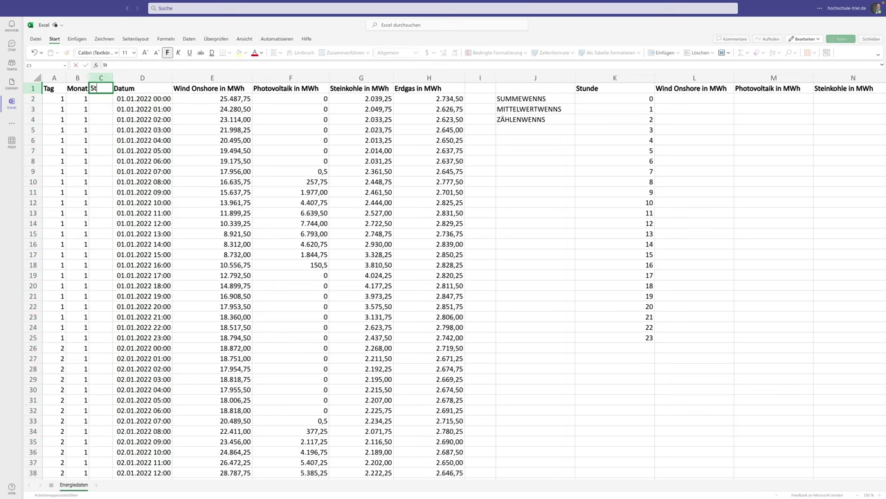
{"action": "type", "text": "unde"}
{"action": "key", "text": "Return"}
{"action": "type", "text": "=STUNDE"}
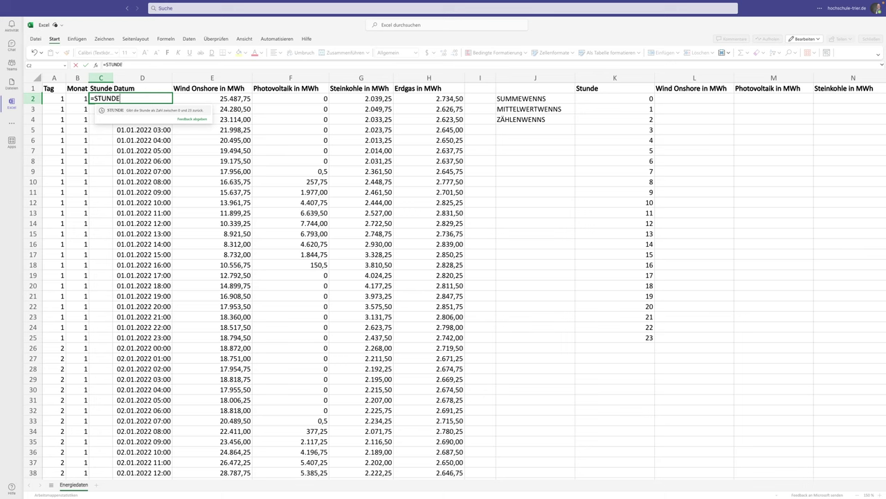
{"action": "type", "text": "(D"}
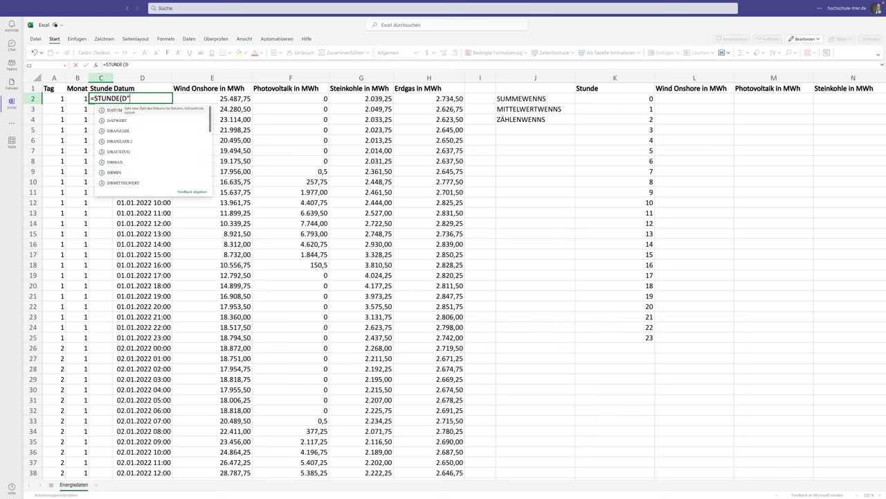
{"action": "type", "text": "2"}
{"action": "key", "text": "Return"}
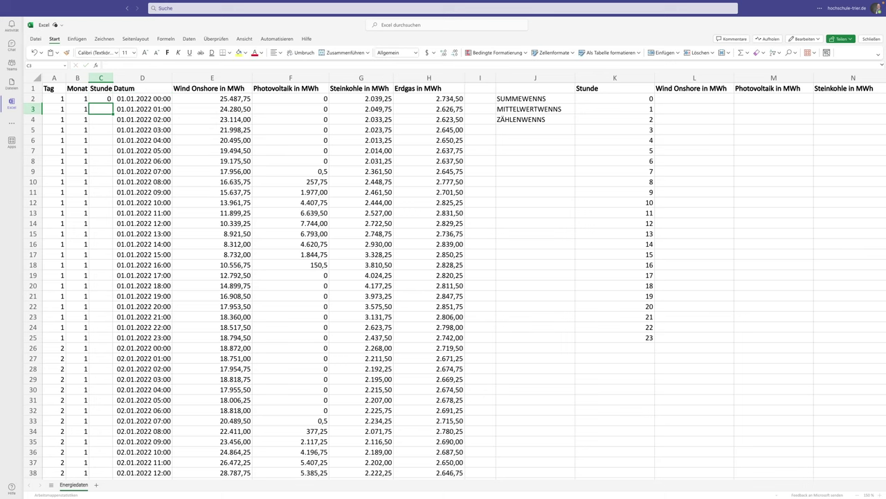
{"action": "left_click", "coordinate": [109, 98]}
{"action": "double_click", "coordinate": [113, 102]}
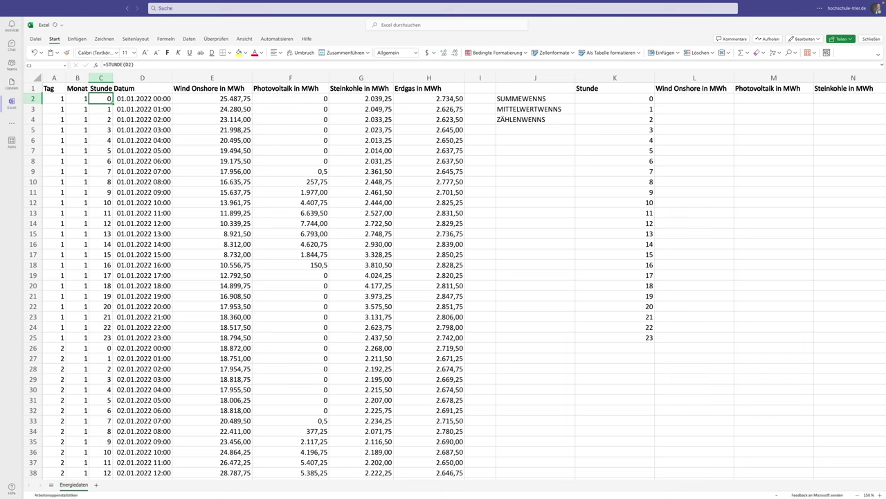
Build the L2 formula =MITTELWERTWENNS over column E with the anchored $C:$C range and K2
{"action": "left_click", "coordinate": [679, 98]}
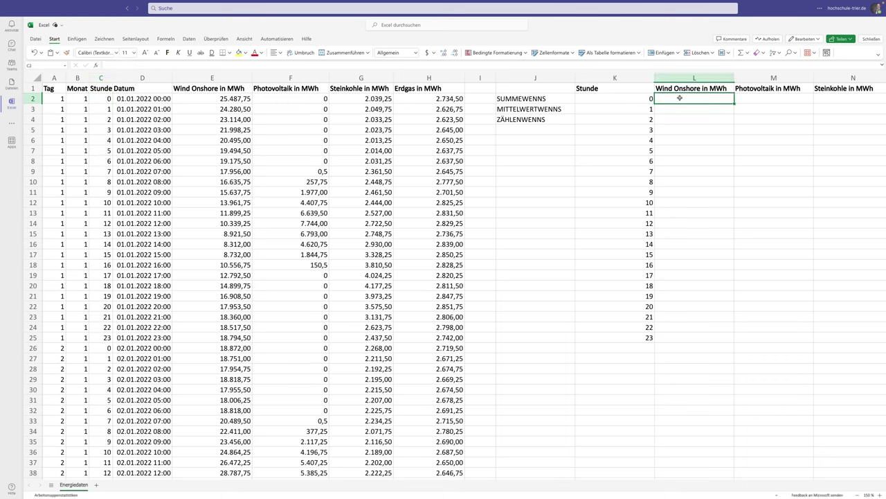
{"action": "type", "text": "=MIT"}
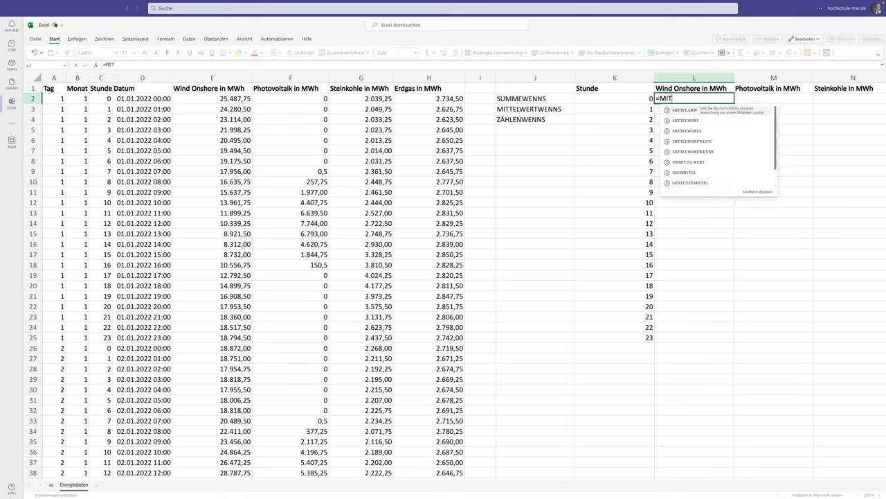
{"action": "type", "text": "TELWERT"}
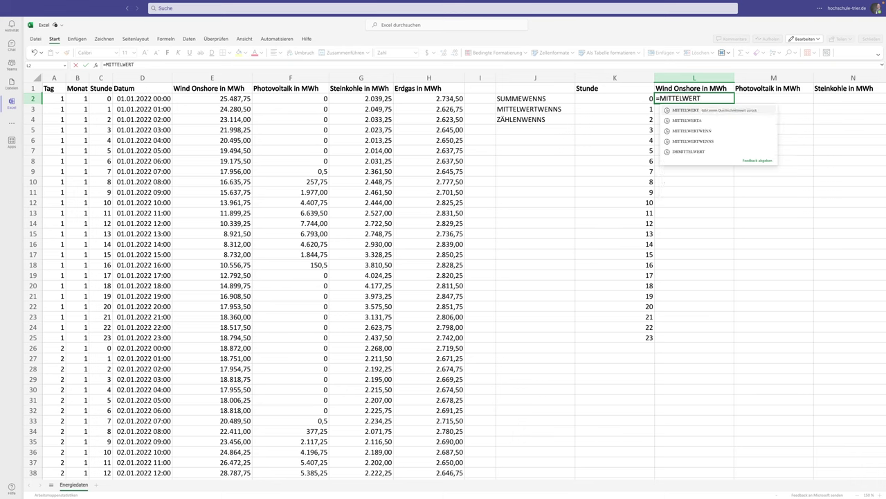
{"action": "type", "text": "WENNS("}
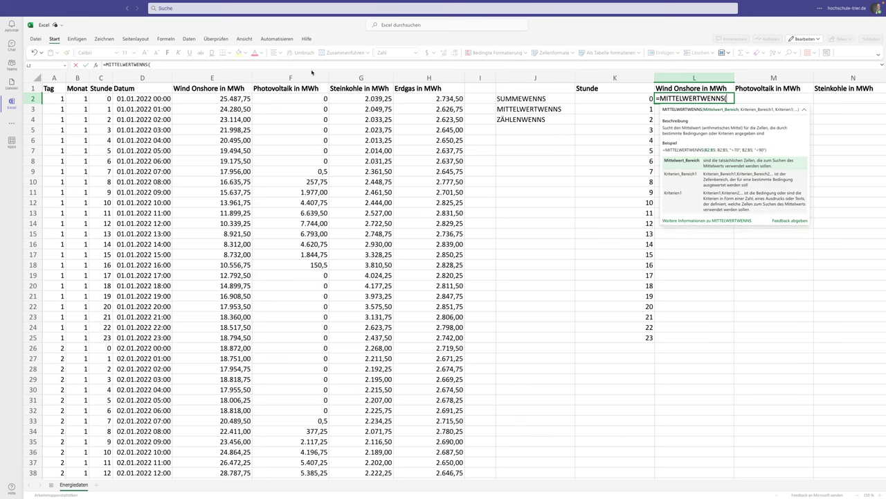
{"action": "left_click", "coordinate": [212, 77]}
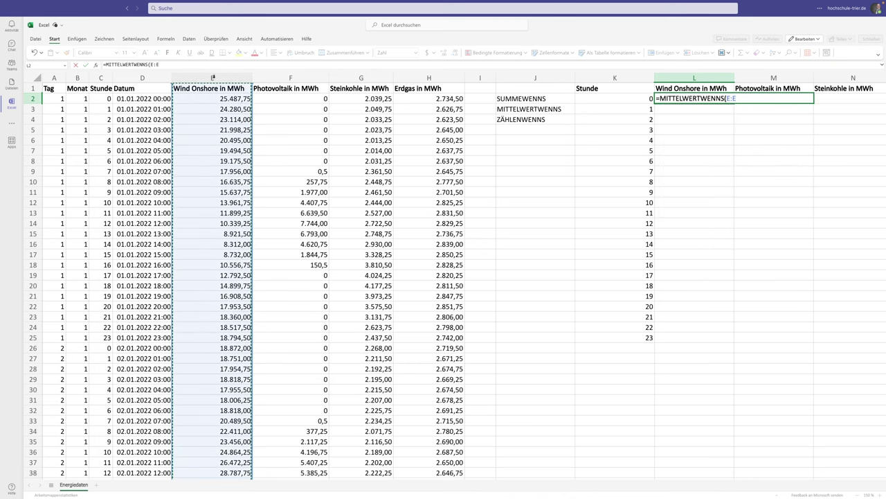
{"action": "type", "text": ";"}
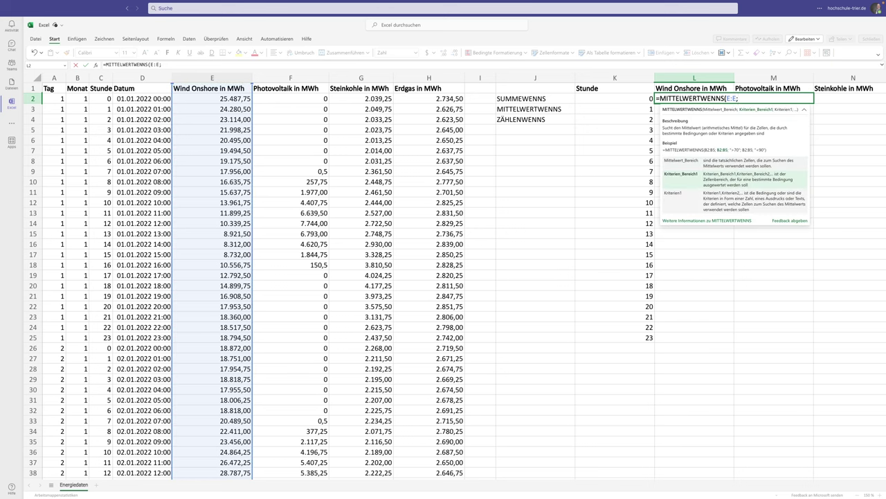
{"action": "left_click", "coordinate": [101, 77]}
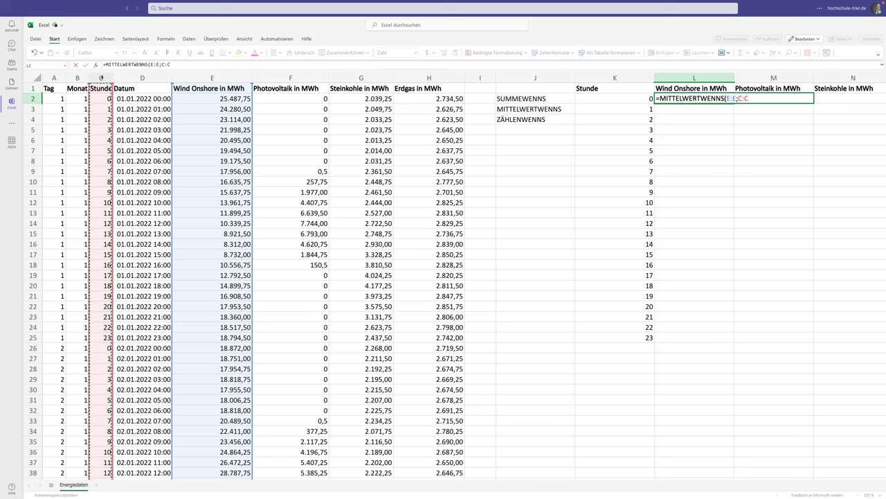
{"action": "key", "text": "F4"}
{"action": "left_click", "coordinate": [149, 65]}
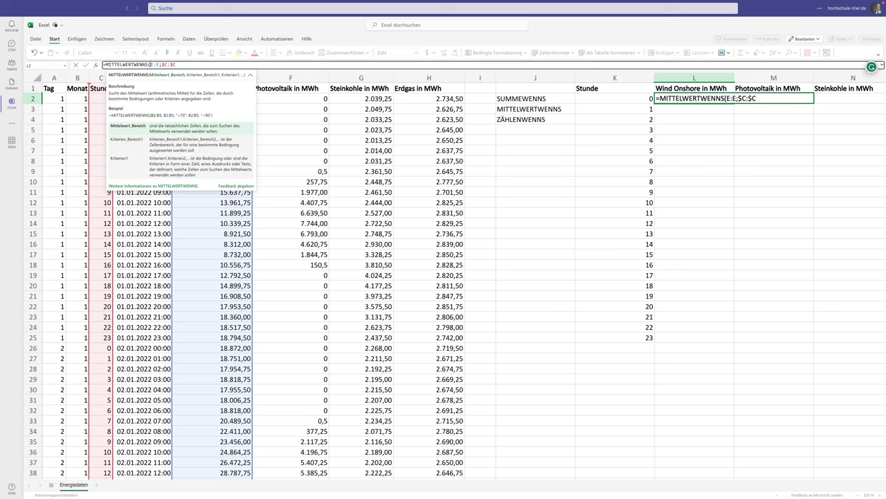
{"action": "key", "text": "F4"}
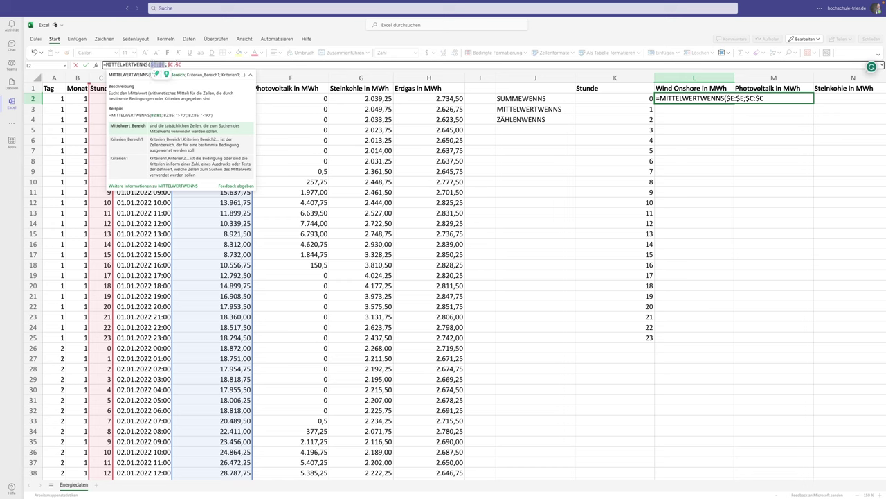
{"action": "left_click", "coordinate": [182, 64]}
{"action": "type", "text": ";"}
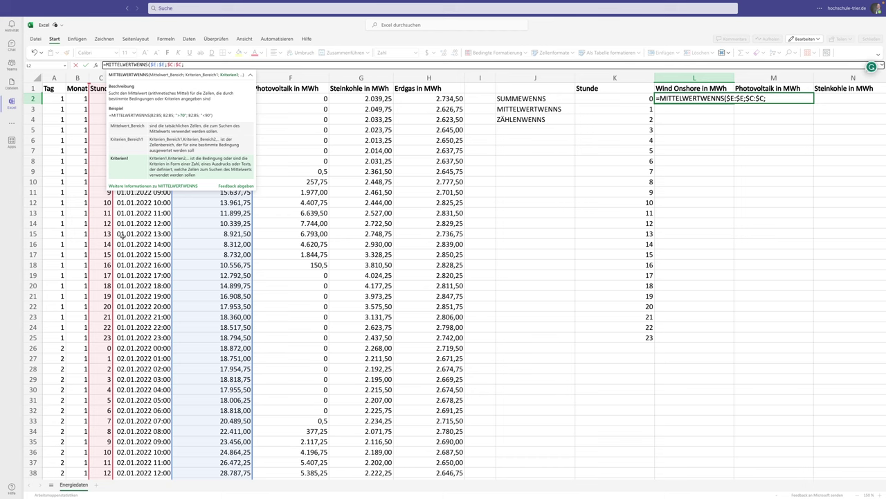
{"action": "left_click", "coordinate": [621, 98]}
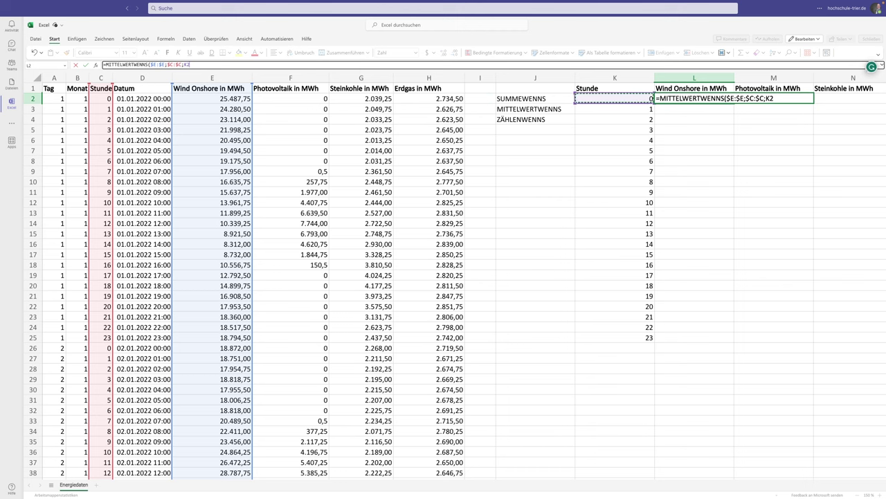
Fix the references to E:E;$C:$C;$K2 and confirm, giving 12.339,23
{"action": "scroll", "coordinate": [437, 77], "scroll_direction": "down", "scroll_amount": 2}
{"action": "scroll", "coordinate": [558, 152], "scroll_direction": "up", "scroll_amount": 2}
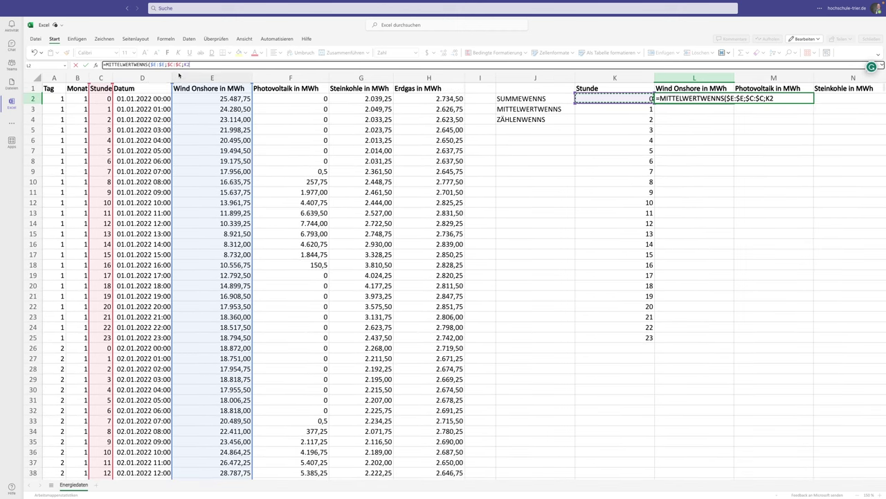
{"action": "left_click", "coordinate": [730, 99]}
{"action": "key", "text": "BackSpace"}
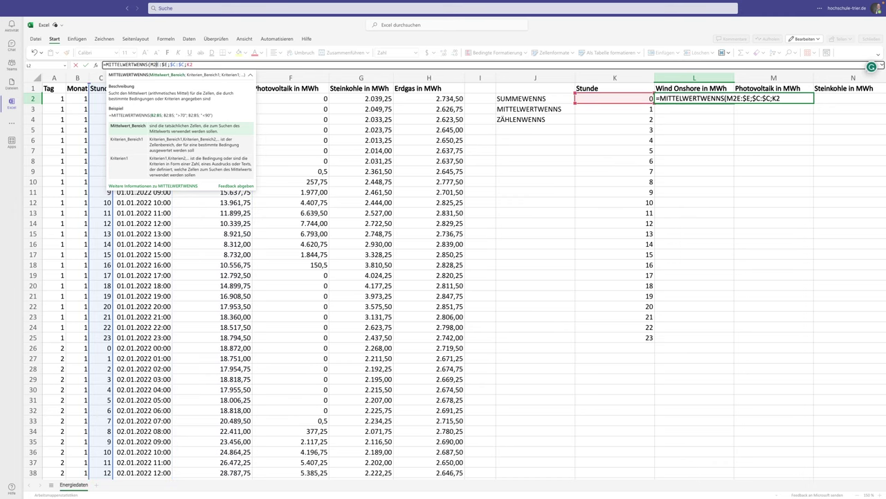
{"action": "key", "text": "Right"}
{"action": "key", "text": "Right"}
{"action": "key", "text": "BackSpace"}
{"action": "key", "text": "BackSpace"}
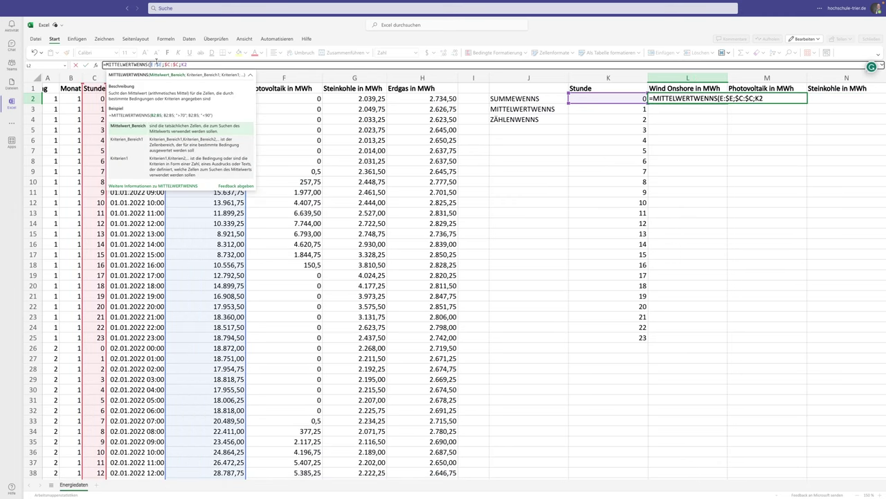
{"action": "key", "text": "BackSpace"}
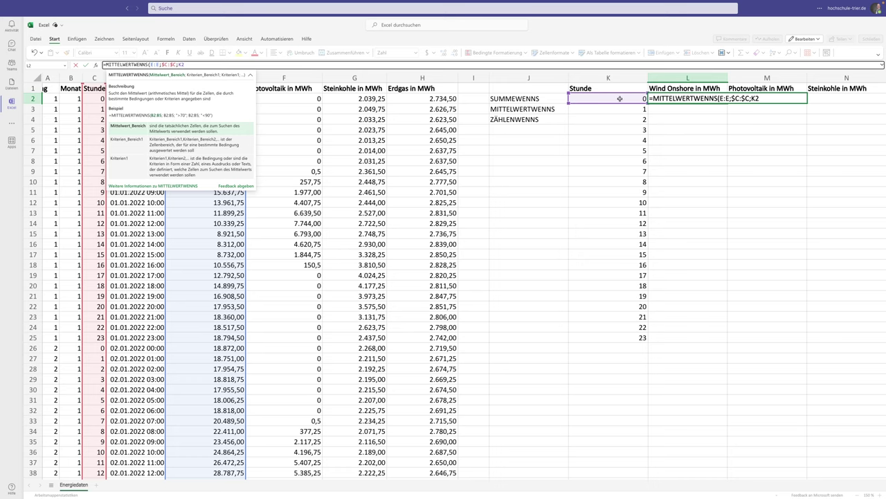
{"action": "left_click", "coordinate": [178, 64]}
{"action": "type", "text": "$K2"}
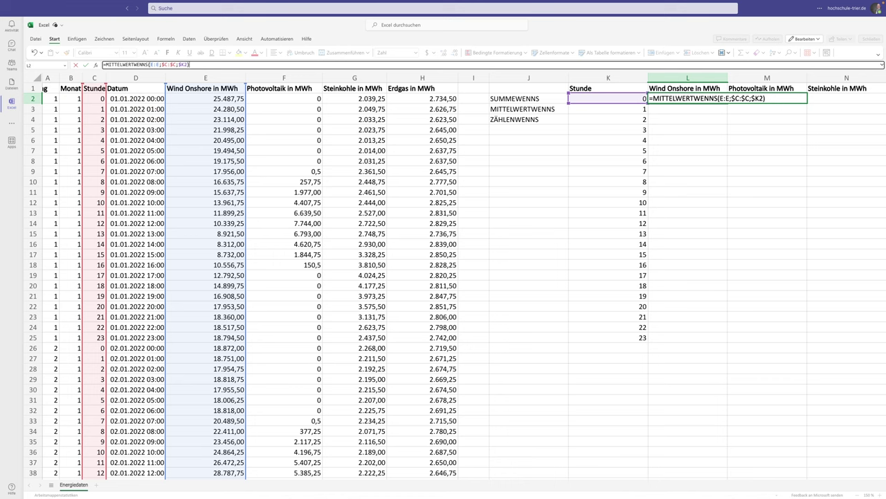
{"action": "key", "text": "Return"}
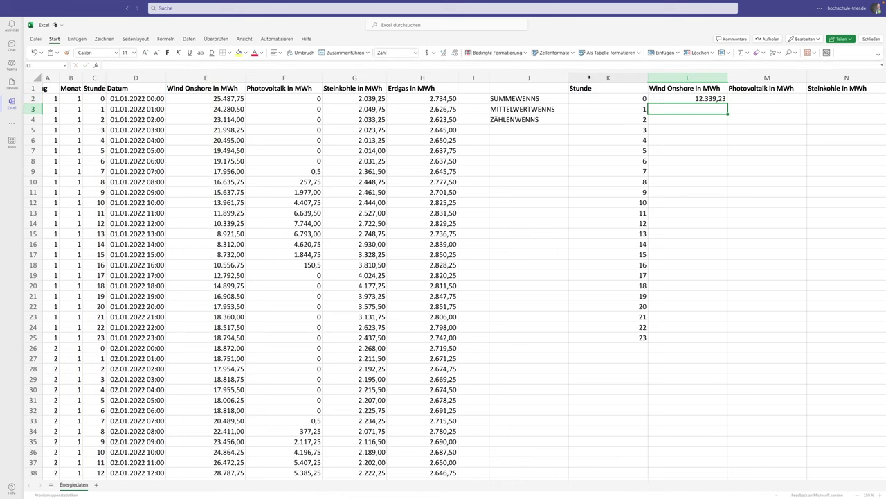
Narrow column K and fill the L2 average across to O and down to row 25
{"action": "left_click", "coordinate": [676, 98]}
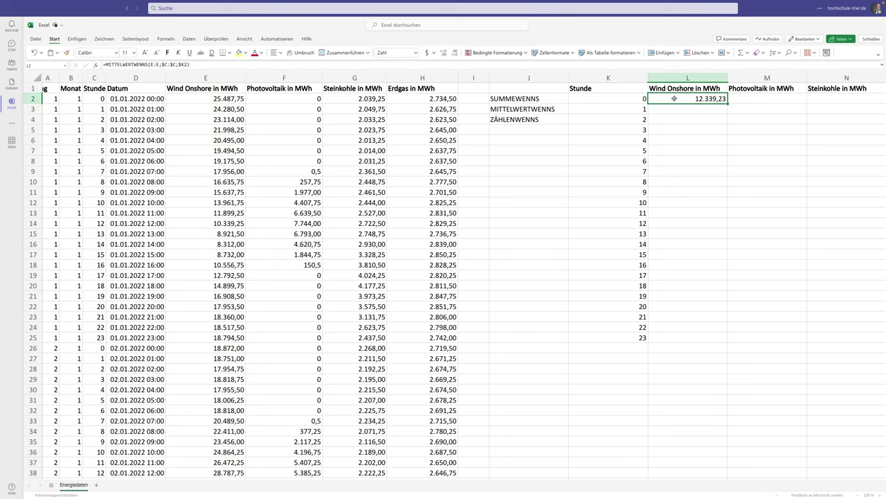
{"action": "scroll", "coordinate": [678, 98], "scroll_direction": "down", "scroll_amount": 1}
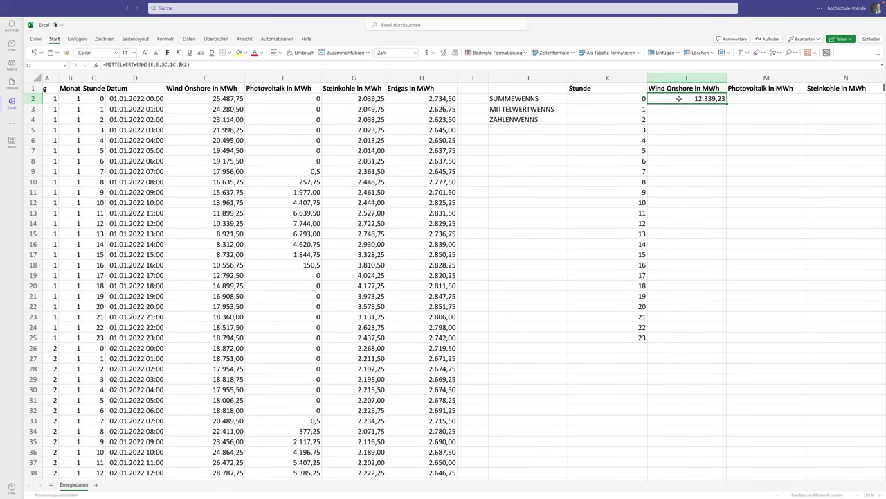
{"action": "scroll", "coordinate": [680, 99], "scroll_direction": "left", "scroll_amount": 1}
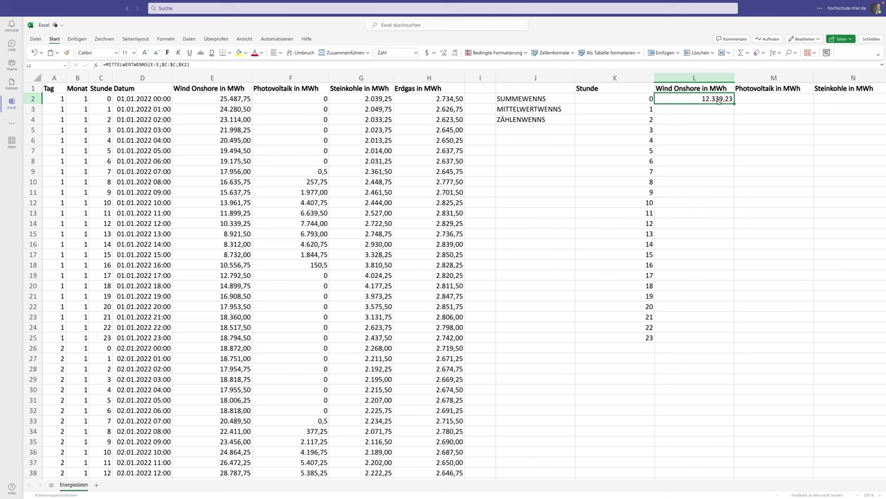
{"action": "scroll", "coordinate": [735, 102], "scroll_direction": "right", "scroll_amount": 2}
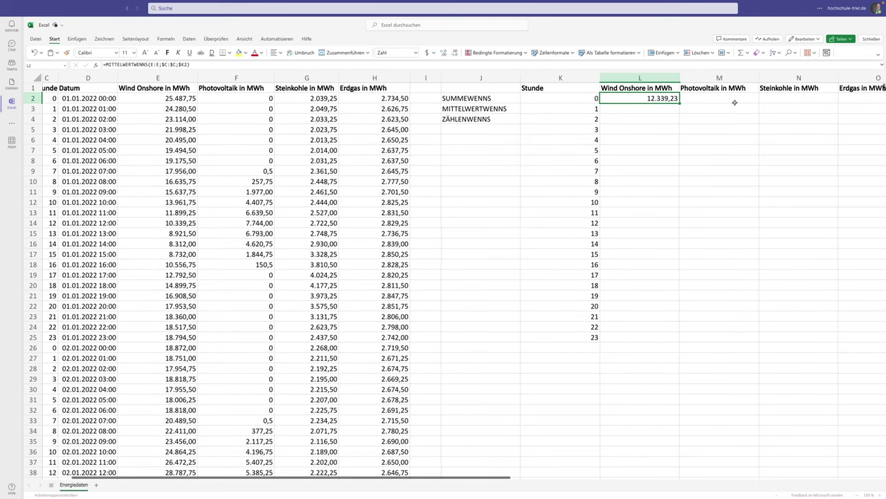
{"action": "mouse_move", "coordinate": [600, 78]}
{"action": "left_mouse_down"}
{"action": "mouse_move", "coordinate": [550, 80]}
{"action": "mouse_move", "coordinate": [851, 77]}
{"action": "left_mouse_up"}
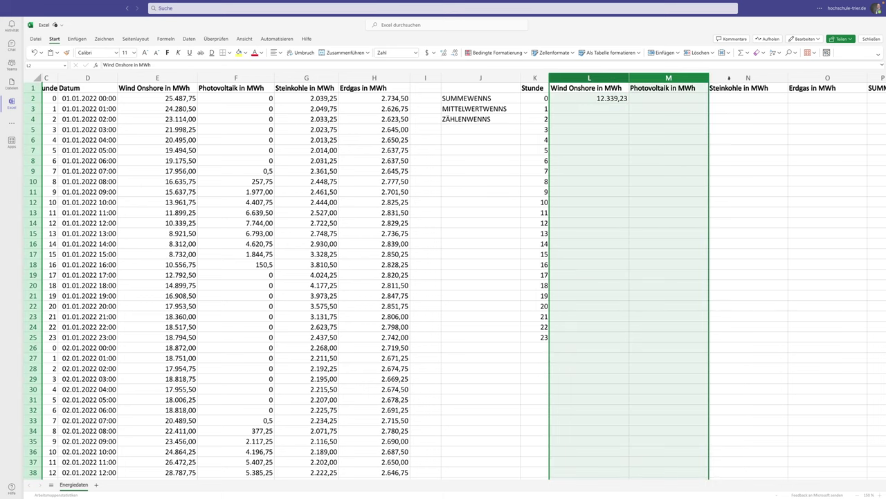
{"action": "mouse_move", "coordinate": [588, 98]}
{"action": "left_mouse_down"}
{"action": "mouse_move", "coordinate": [866, 102]}
{"action": "mouse_move", "coordinate": [867, 339]}
{"action": "left_mouse_up"}
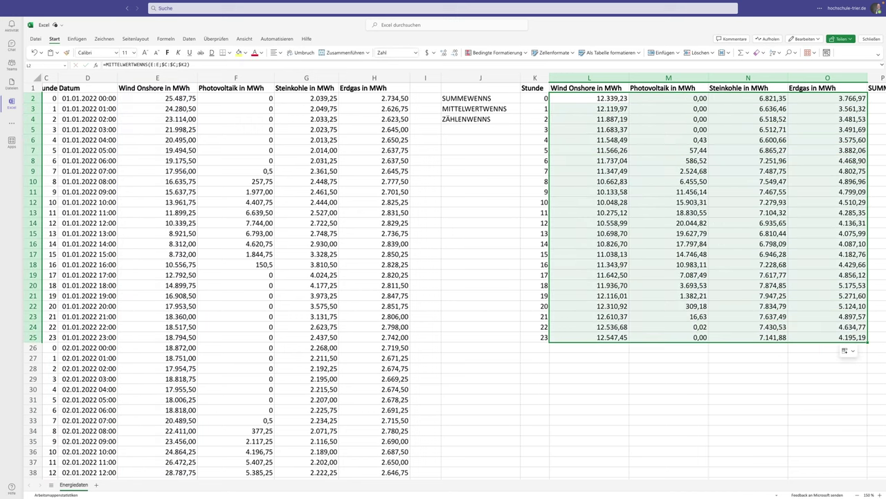
{"action": "scroll", "coordinate": [669, 202], "scroll_direction": "right", "scroll_amount": 3}
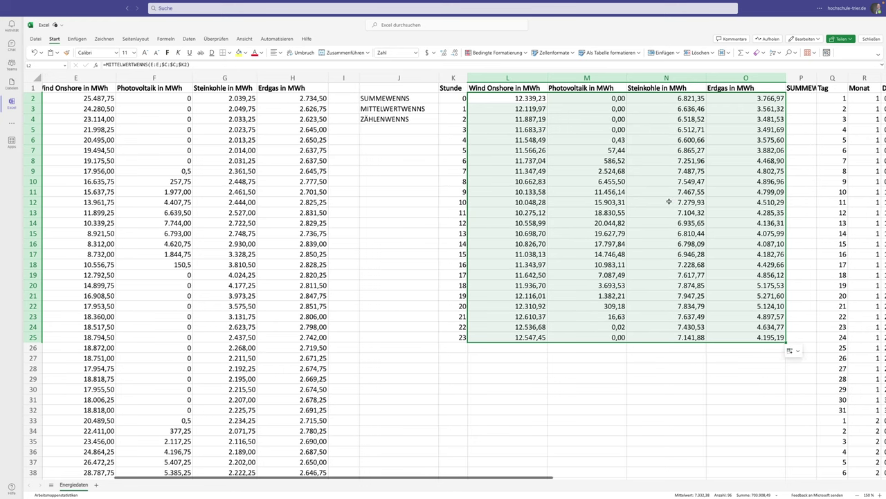
{"action": "scroll", "coordinate": [669, 202], "scroll_direction": "left", "scroll_amount": 3}
{"action": "left_click", "coordinate": [574, 376]}
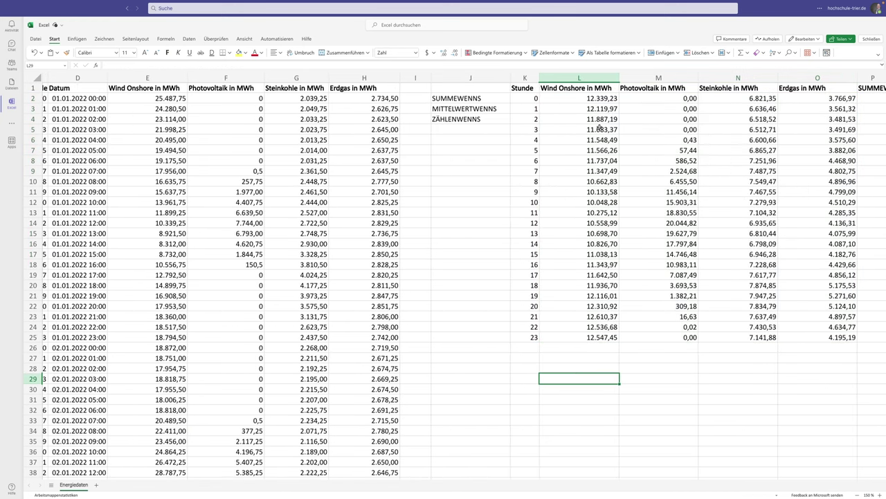
{"action": "left_click_drag", "start_coordinate": [693, 101], "coordinate": [690, 130]}
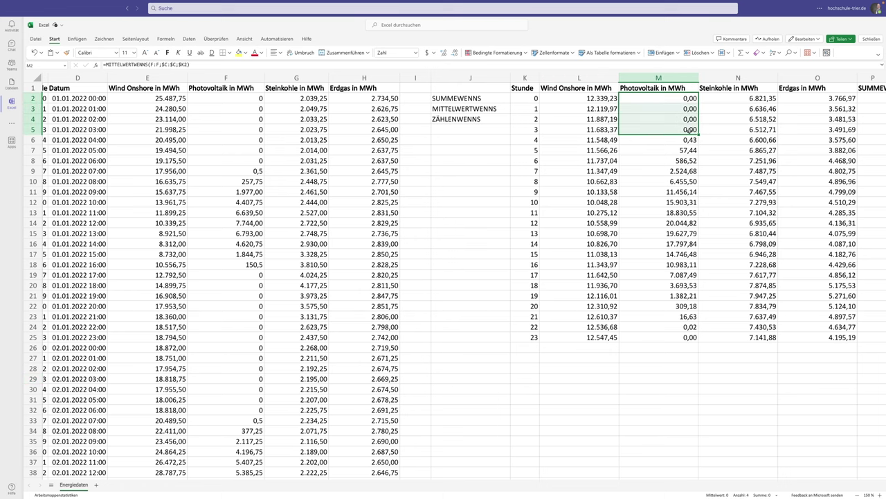
{"action": "scroll", "coordinate": [690, 132], "scroll_direction": "left", "scroll_amount": 2}
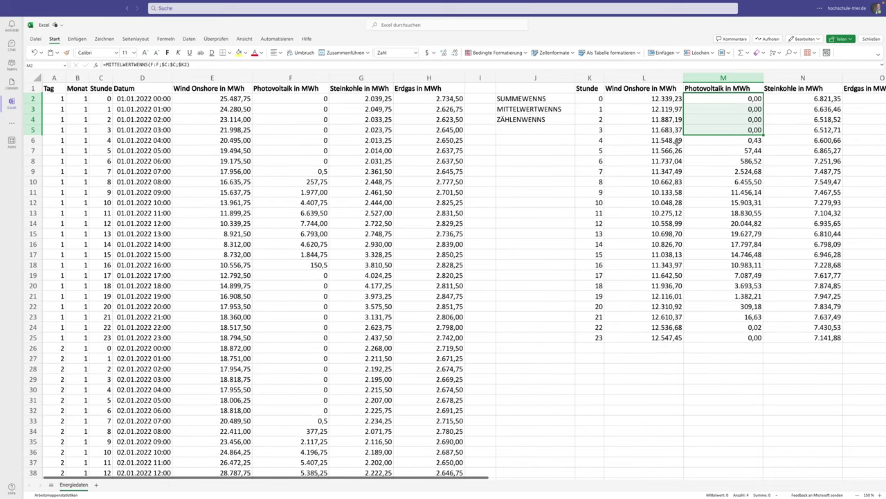
{"action": "left_click", "coordinate": [709, 141]}
{"action": "scroll", "coordinate": [741, 140], "scroll_direction": "right", "scroll_amount": 1}
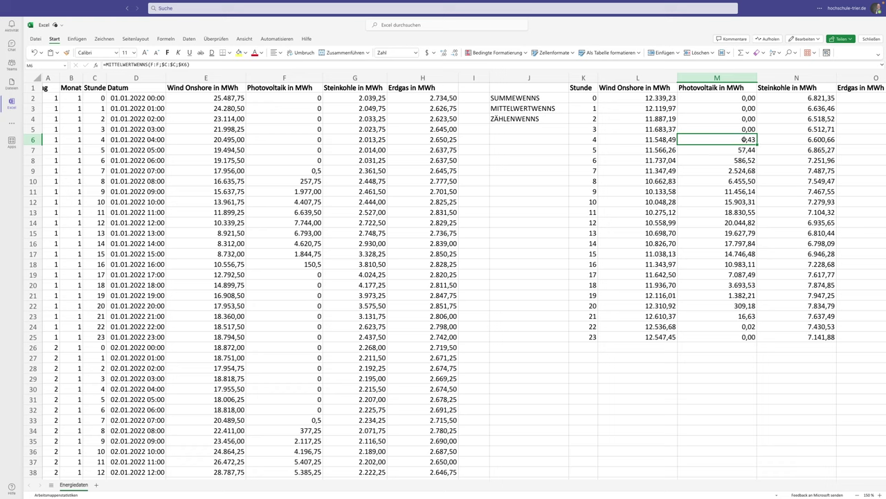
{"action": "left_click", "coordinate": [742, 149]}
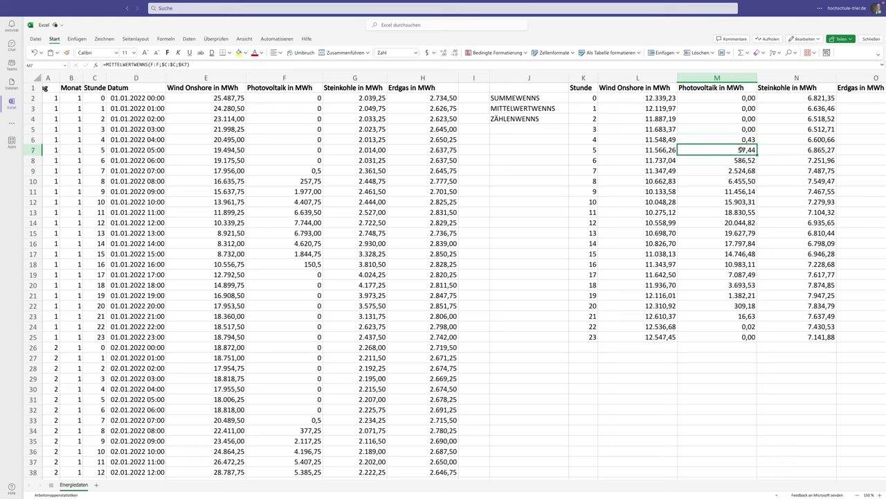
{"action": "left_click", "coordinate": [738, 219]}
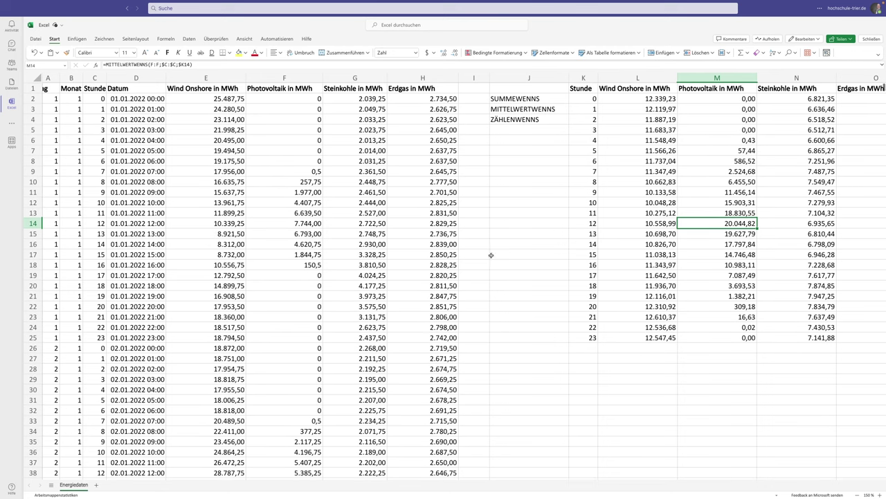
{"action": "left_click", "coordinate": [94, 225]}
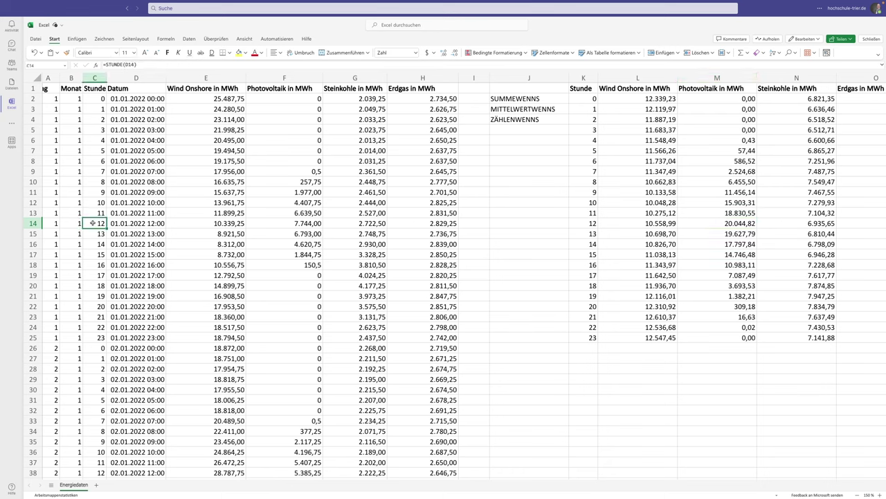
{"action": "left_click", "coordinate": [297, 220]}
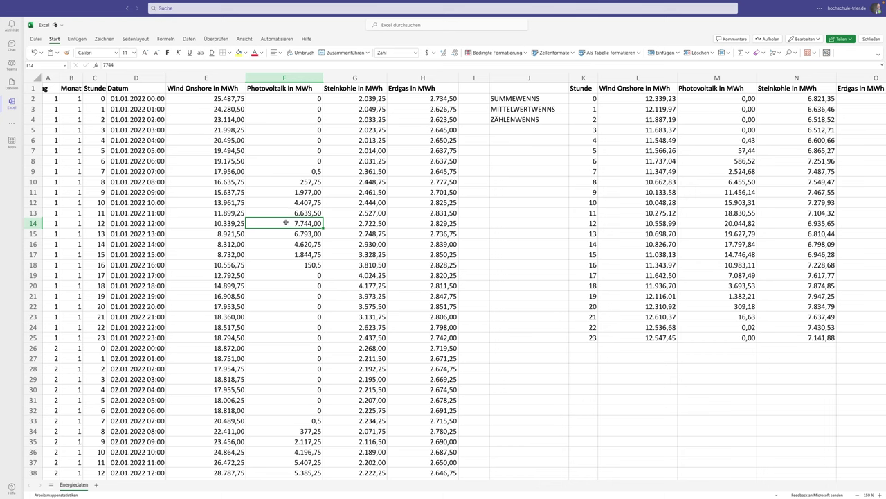
{"action": "scroll", "coordinate": [287, 220], "scroll_direction": "left", "scroll_amount": 1}
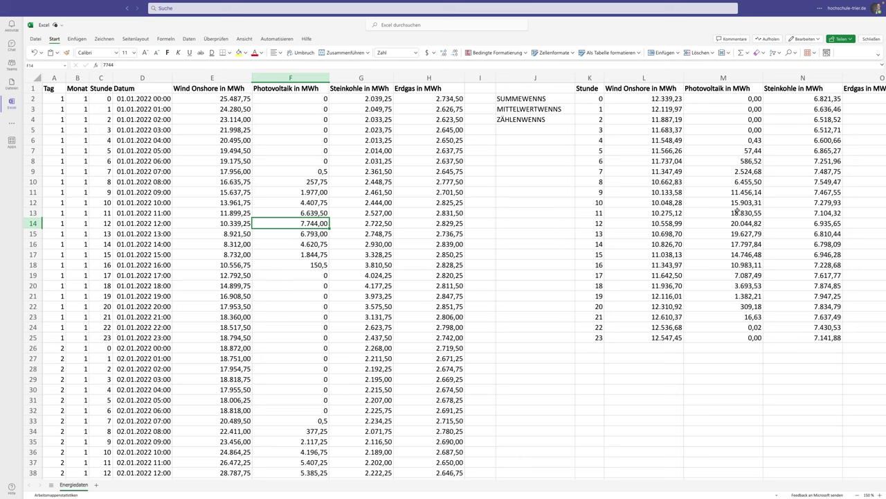
{"action": "scroll", "coordinate": [735, 211], "scroll_direction": "right", "scroll_amount": 1}
{"action": "scroll", "coordinate": [734, 210], "scroll_direction": "right", "scroll_amount": 1}
{"action": "scroll", "coordinate": [735, 210], "scroll_direction": "right", "scroll_amount": 1}
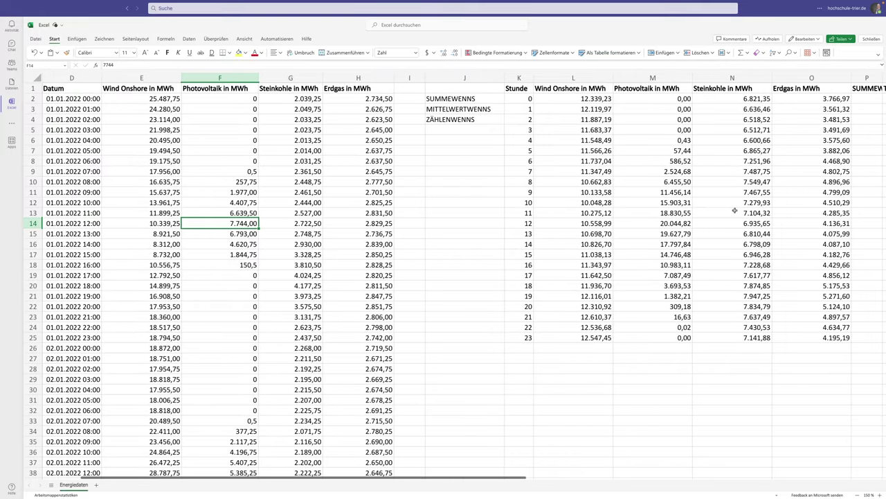
{"action": "scroll", "coordinate": [692, 194], "scroll_direction": "right", "scroll_amount": 1}
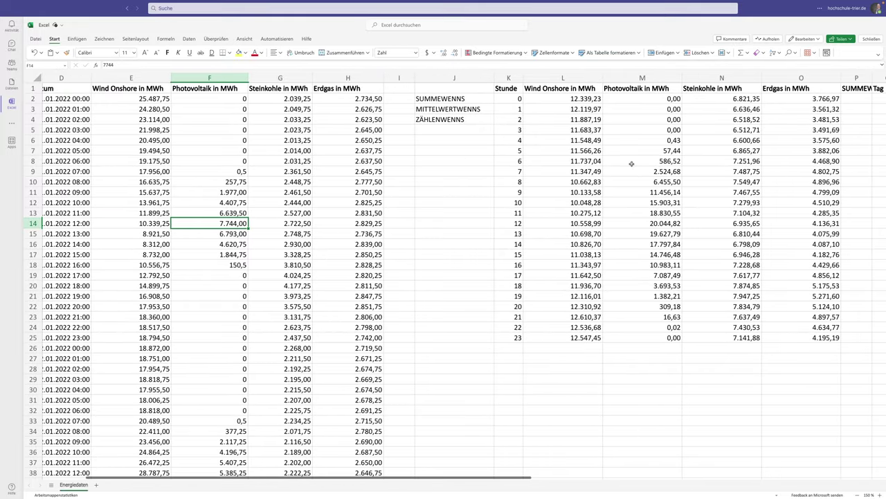
{"action": "left_click", "coordinate": [518, 101]}
Insert a line chart of the L1:O25 hourly averages and enlarge it by its corner
{"action": "left_click_drag", "start_coordinate": [522, 102], "coordinate": [804, 336]}
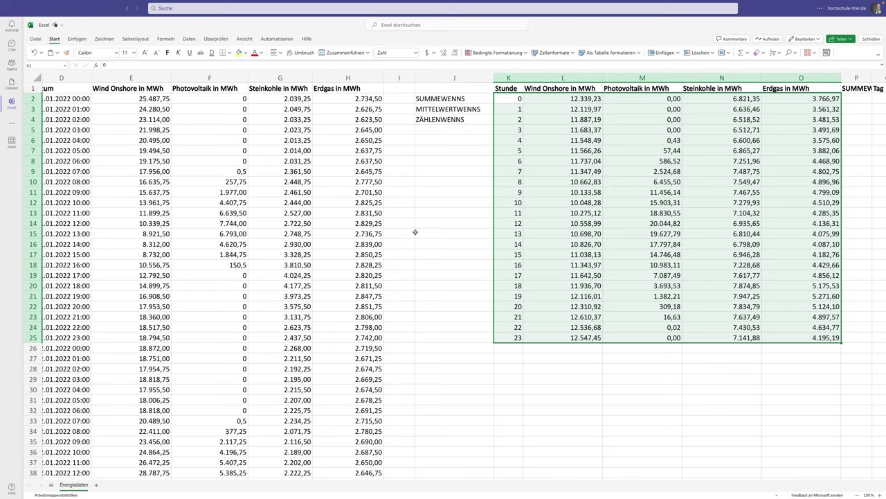
{"action": "left_click", "coordinate": [77, 39]}
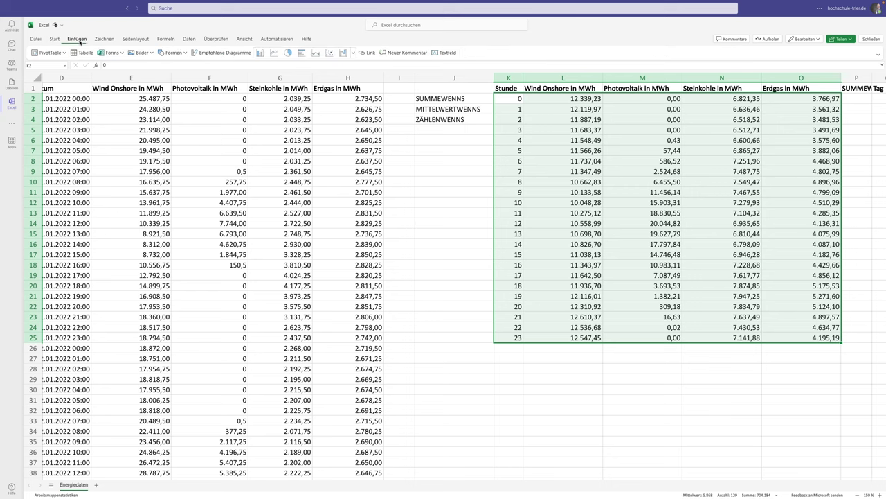
{"action": "left_click", "coordinate": [528, 108]}
{"action": "left_click_drag", "start_coordinate": [560, 91], "coordinate": [807, 333]}
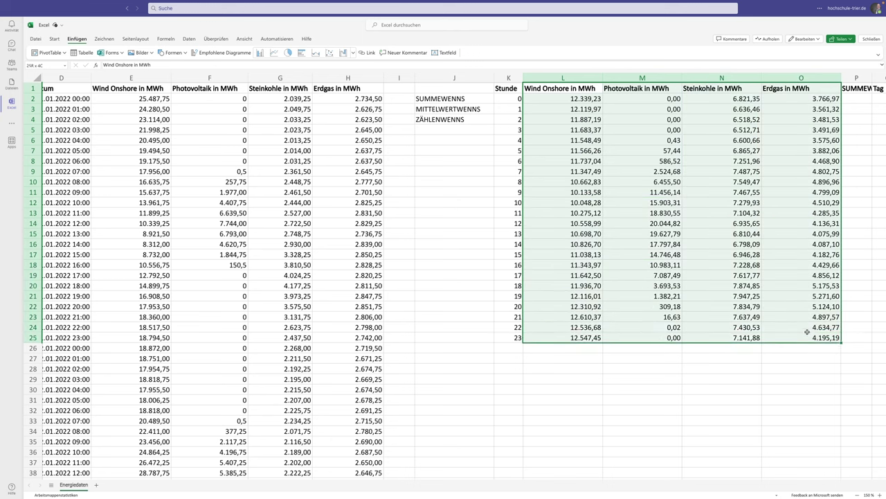
{"action": "left_click", "coordinate": [275, 54]}
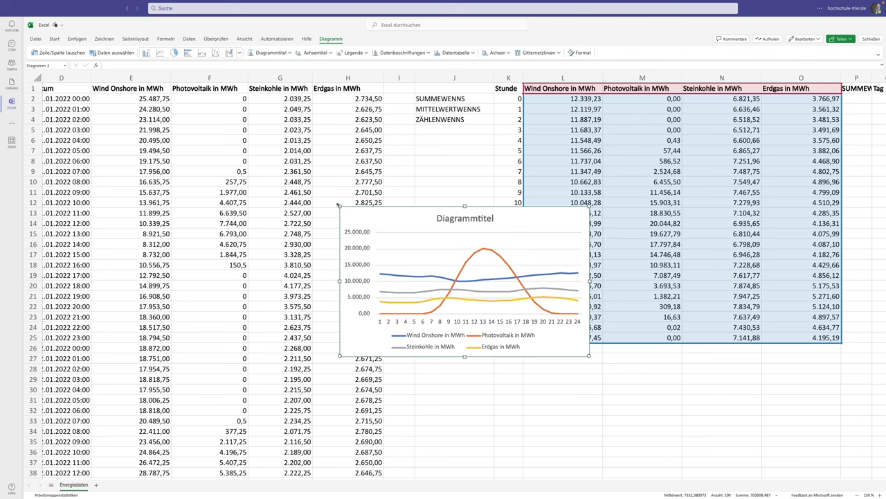
{"action": "left_click_drag", "start_coordinate": [339, 206], "coordinate": [134, 113]}
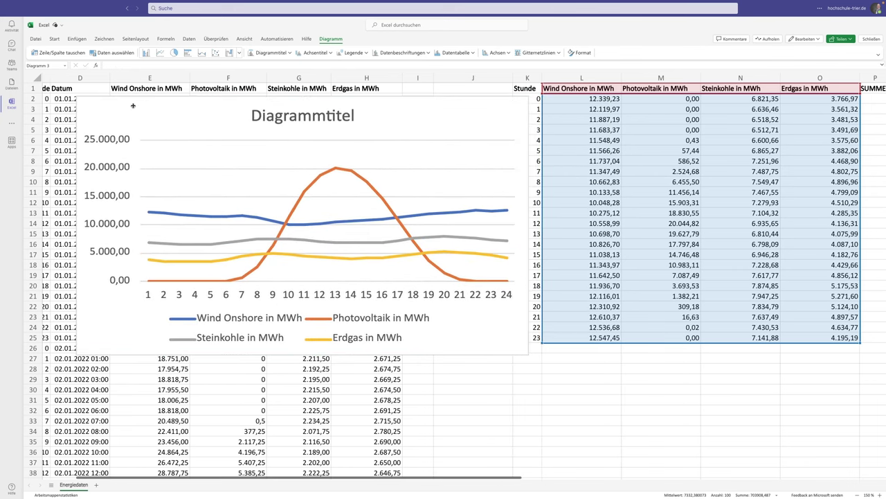
{"action": "scroll", "coordinate": [290, 115], "scroll_direction": "right", "scroll_amount": 2}
{"action": "left_click", "coordinate": [291, 115]}
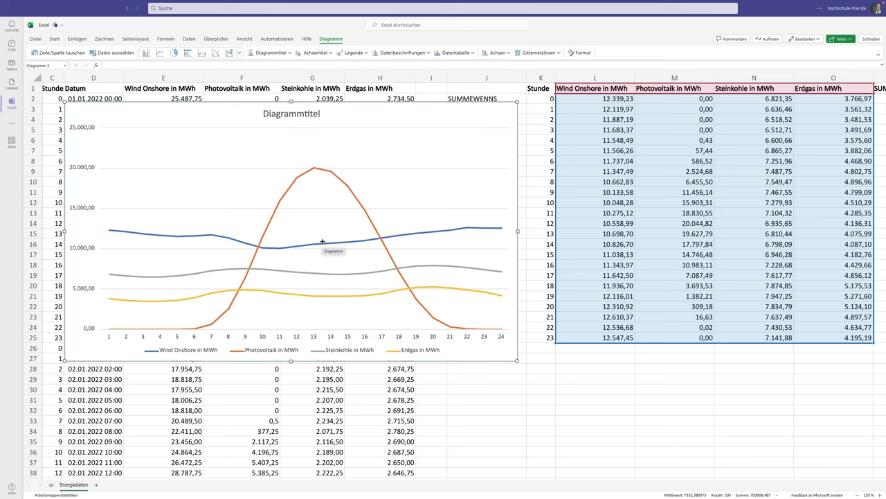
{"action": "scroll", "coordinate": [322, 241], "scroll_direction": "left", "scroll_amount": 3}
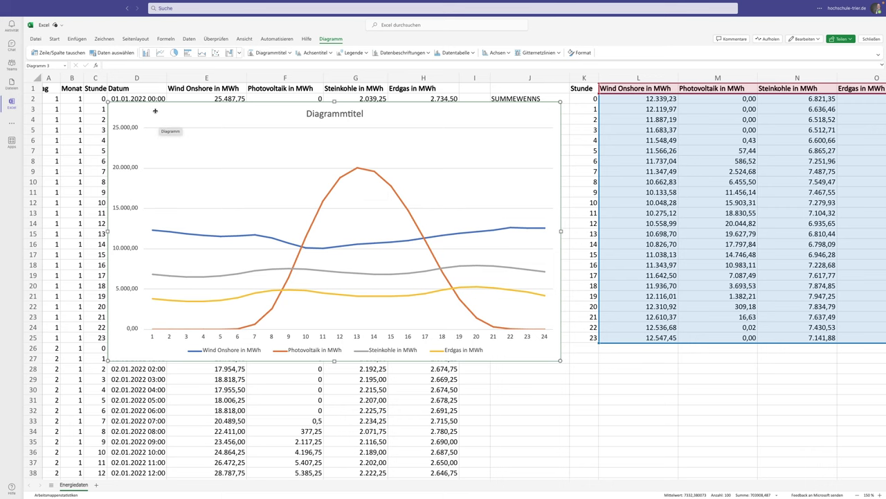
Delete the chart and insert empty columns in place of K:P
{"action": "key", "text": "Delete"}
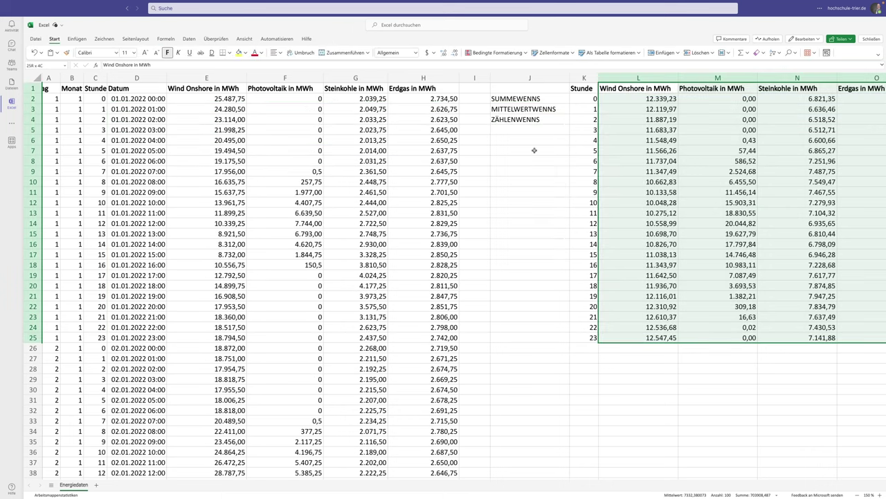
{"action": "left_click", "coordinate": [534, 151]}
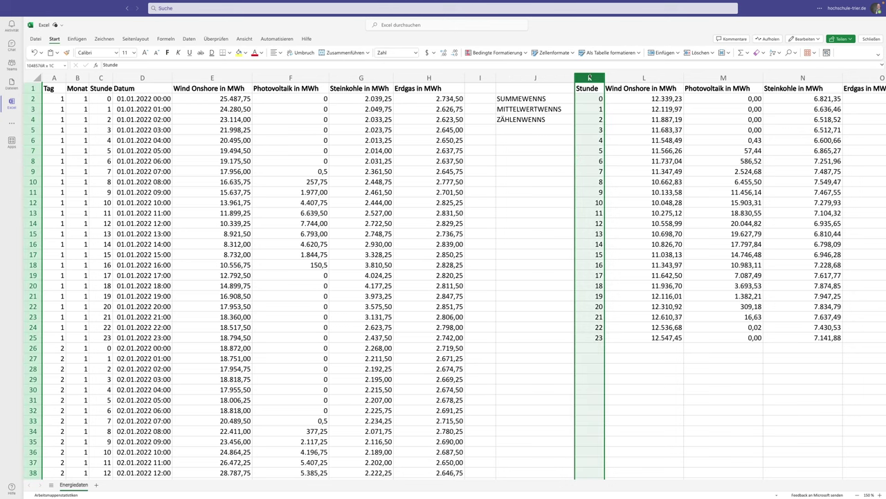
{"action": "left_click_drag", "start_coordinate": [591, 77], "coordinate": [644, 78]}
{"action": "scroll", "coordinate": [677, 124], "scroll_direction": "right", "scroll_amount": 2}
{"action": "scroll", "coordinate": [677, 124], "scroll_direction": "right", "scroll_amount": 3}
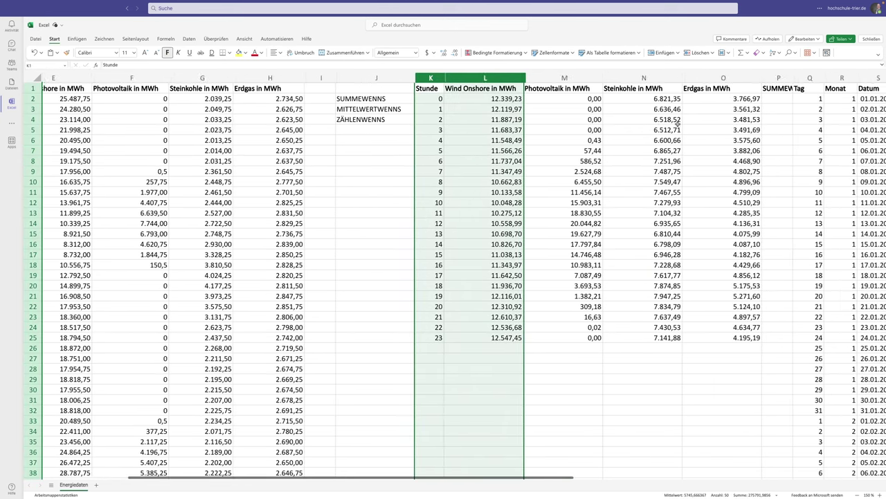
{"action": "key", "text": "shift+Right"}
{"action": "key", "text": "shift+Right"}
{"action": "key", "text": "shift+Right"}
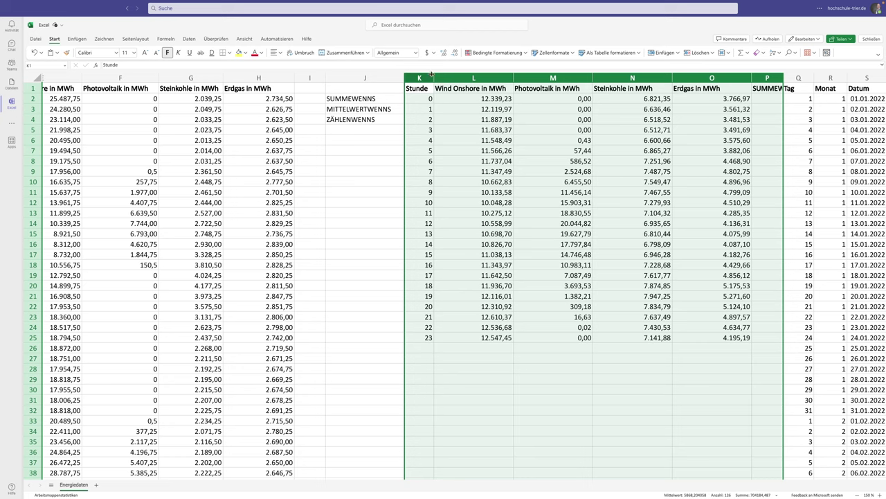
{"action": "right_click", "coordinate": [431, 77]}
{"action": "left_click", "coordinate": [451, 150]}
Colour the ZÄHLENWENNS label in J4 red
{"action": "left_click", "coordinate": [844, 86]}
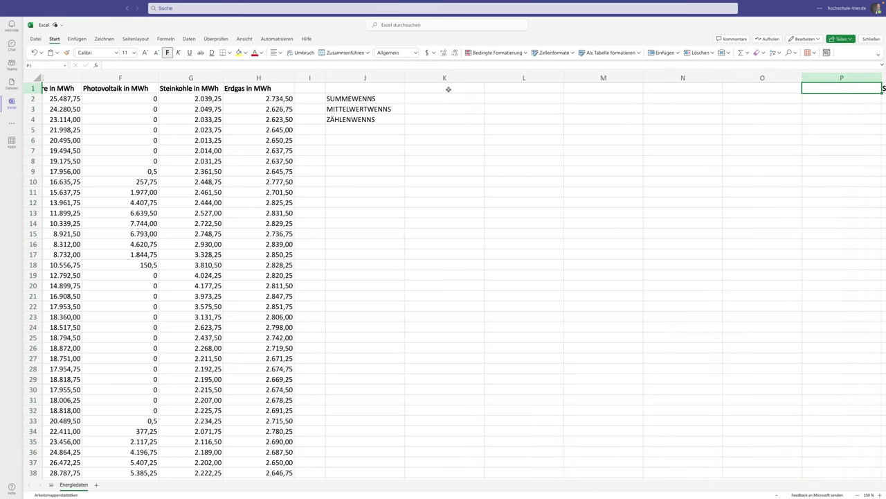
{"action": "scroll", "coordinate": [450, 97], "scroll_direction": "left", "scroll_amount": 2}
{"action": "left_click", "coordinate": [457, 120]}
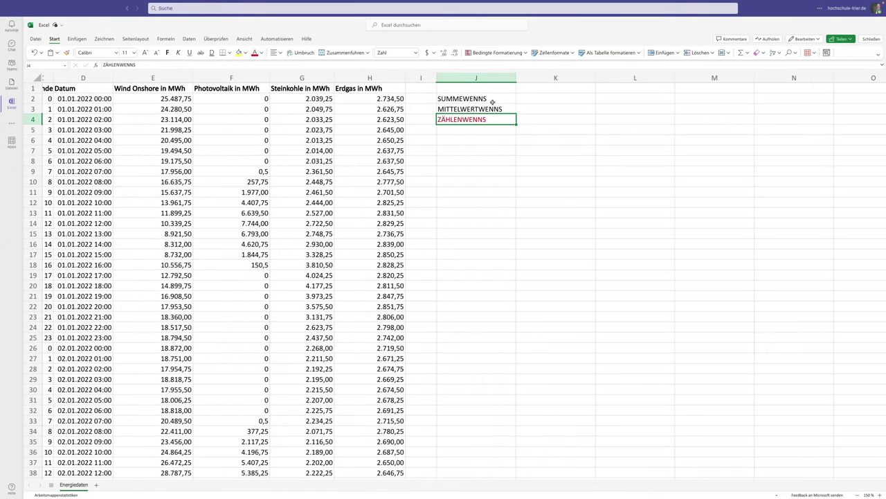
{"action": "left_click", "coordinate": [423, 98]}
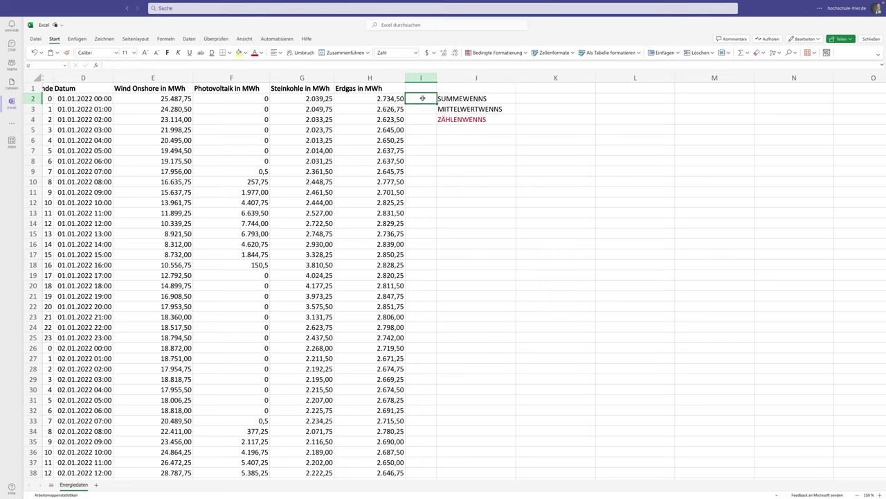
{"action": "type", "text": "=WENN"}
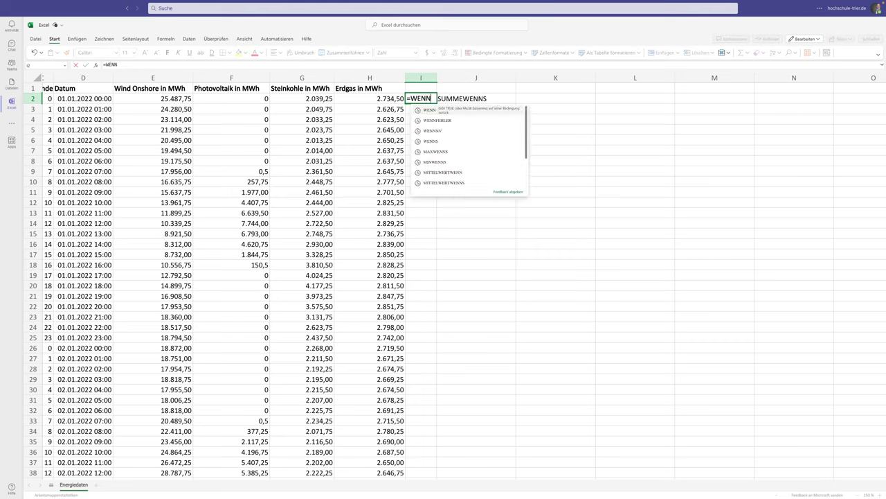
{"action": "type", "text": "("}
{"action": "left_click", "coordinate": [250, 98]}
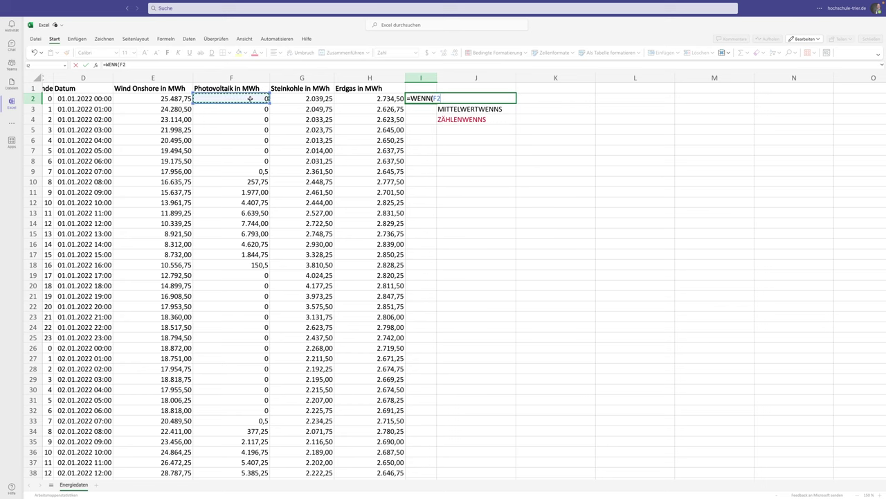
{"action": "type", "text": "=0;"}
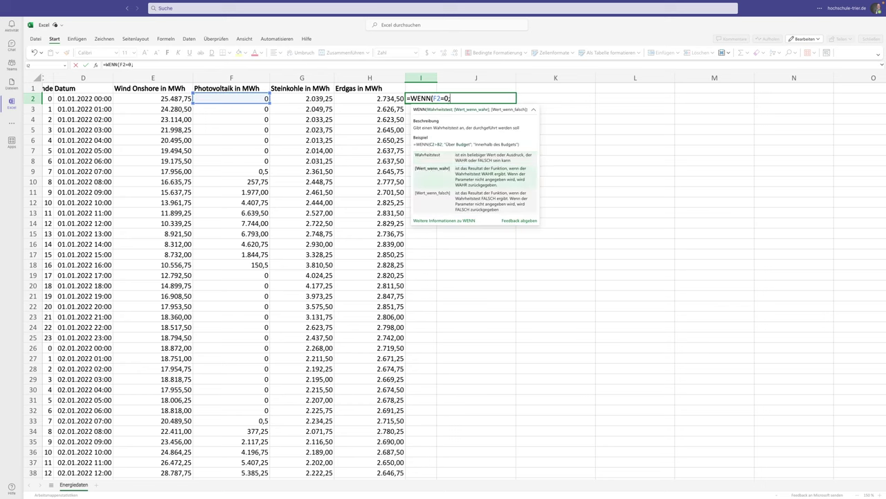
{"action": "type", "text": "0;1"}
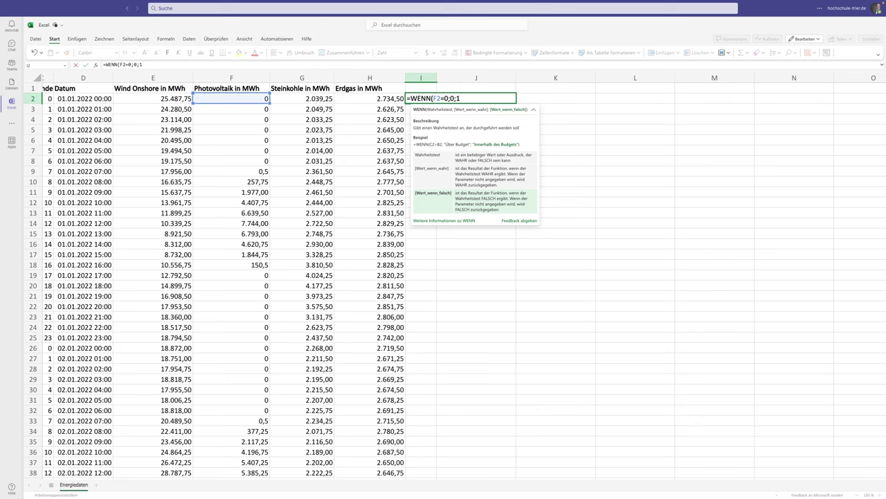
{"action": "key", "text": "Return"}
{"action": "key", "text": "Up"}
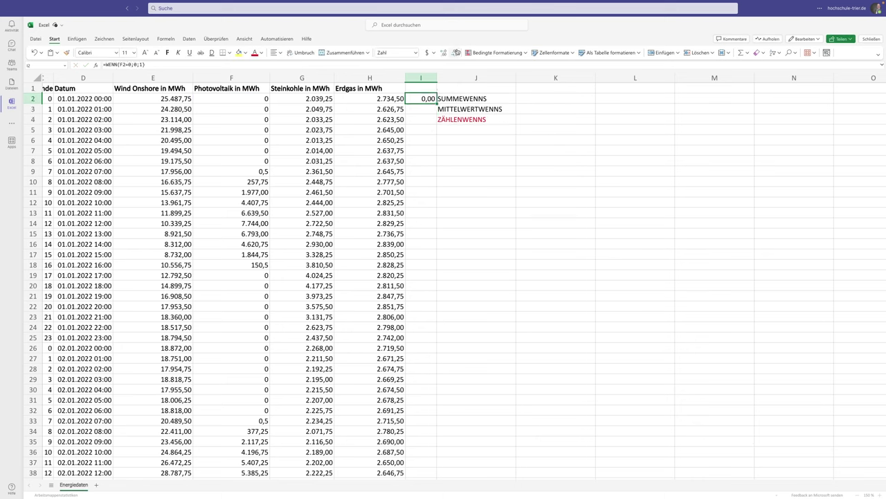
{"action": "double_click", "coordinate": [456, 52]}
{"action": "left_click", "coordinate": [427, 87]}
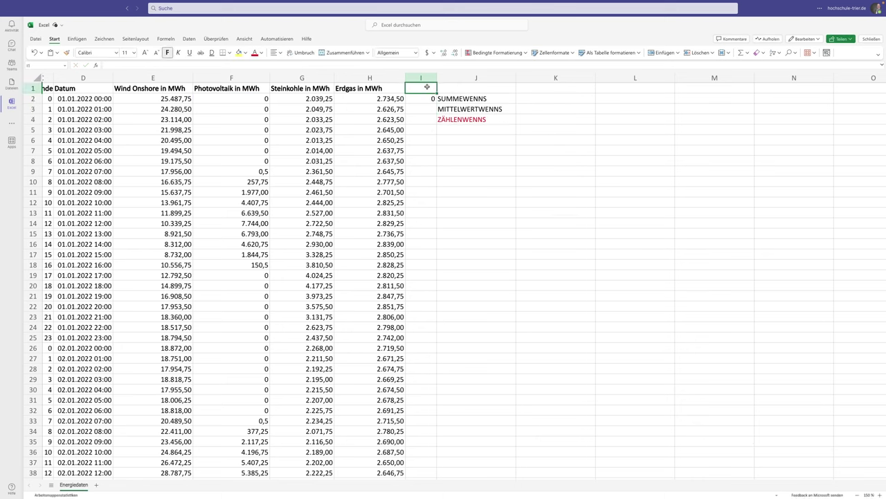
{"action": "type", "text": "Tag/Nacht"}
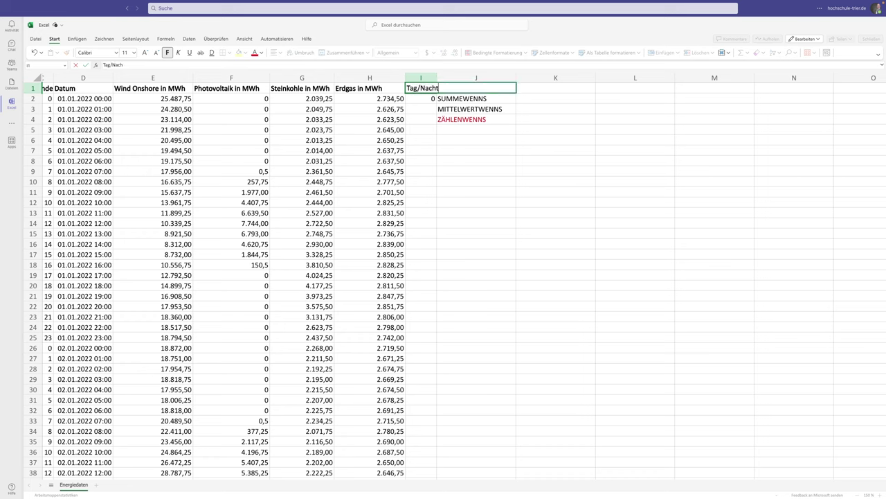
{"action": "key", "text": "Return"}
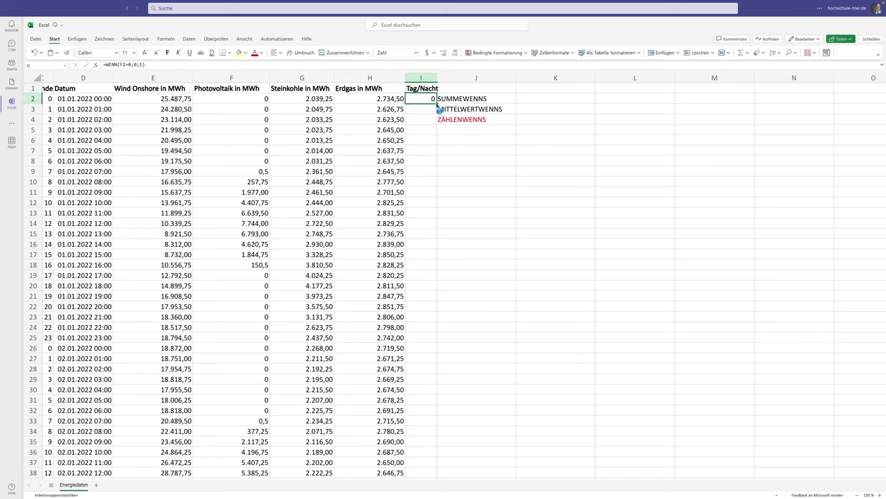
{"action": "double_click", "coordinate": [437, 103]}
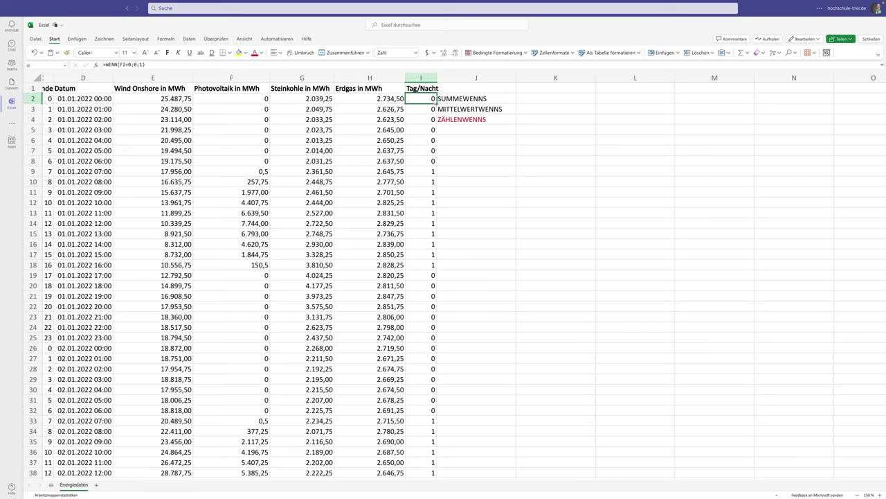
{"action": "left_click_drag", "start_coordinate": [424, 170], "coordinate": [421, 264]}
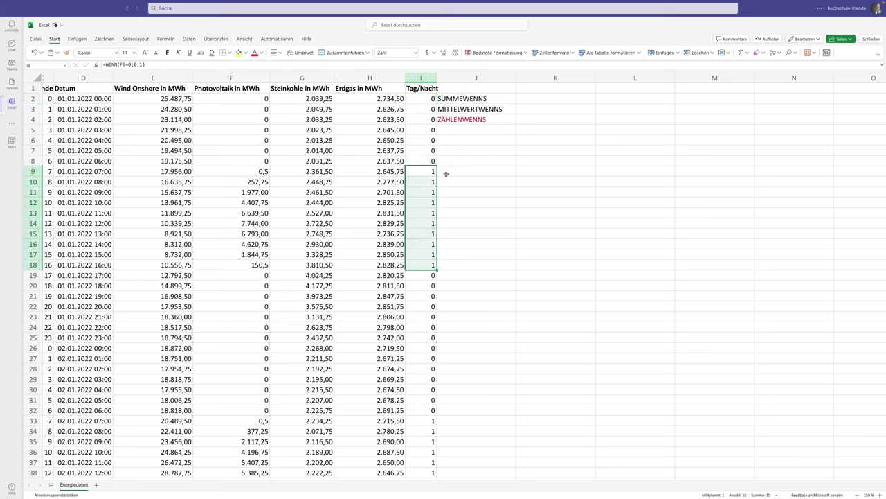
{"action": "left_click", "coordinate": [422, 78]}
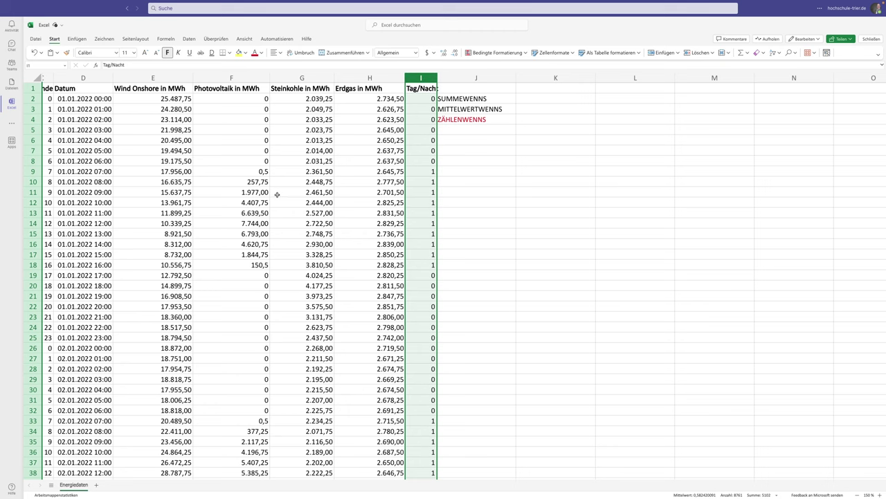
Enter the header 'Monat' in cell K1
{"action": "scroll", "coordinate": [271, 189], "scroll_direction": "left", "scroll_amount": 1}
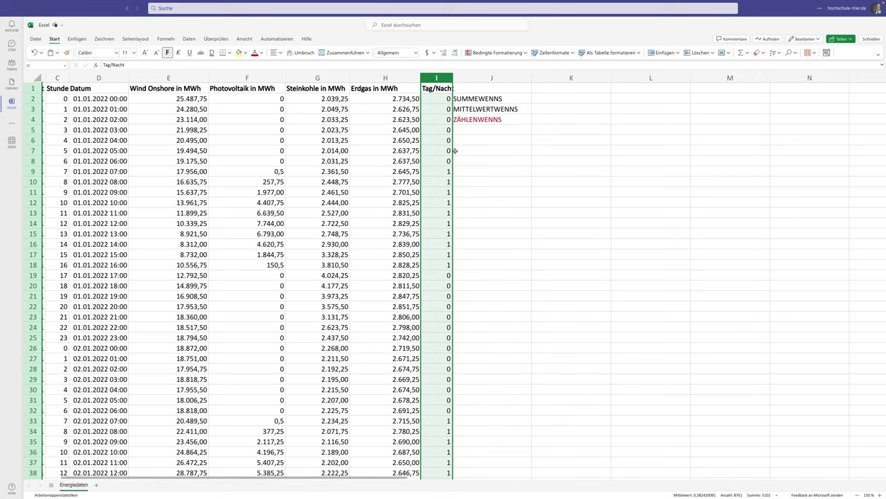
{"action": "left_click", "coordinate": [446, 100]}
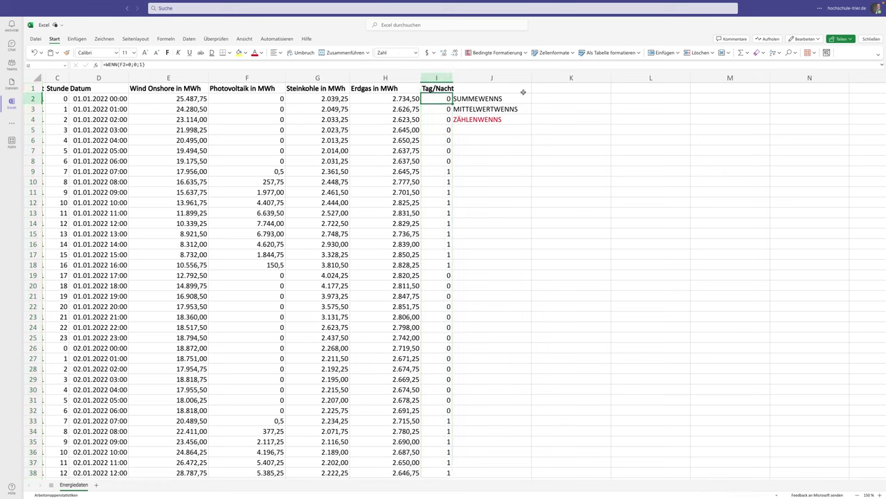
{"action": "left_click", "coordinate": [580, 99]}
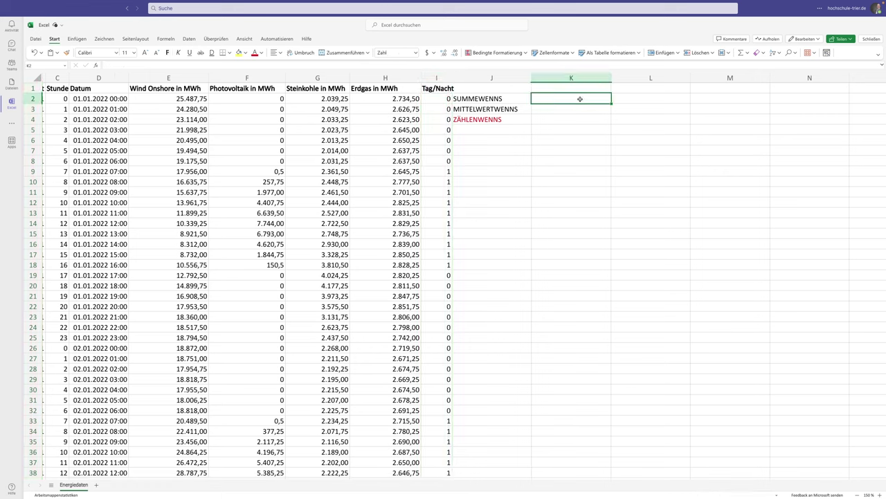
{"action": "scroll", "coordinate": [580, 99], "scroll_direction": "left", "scroll_amount": 2}
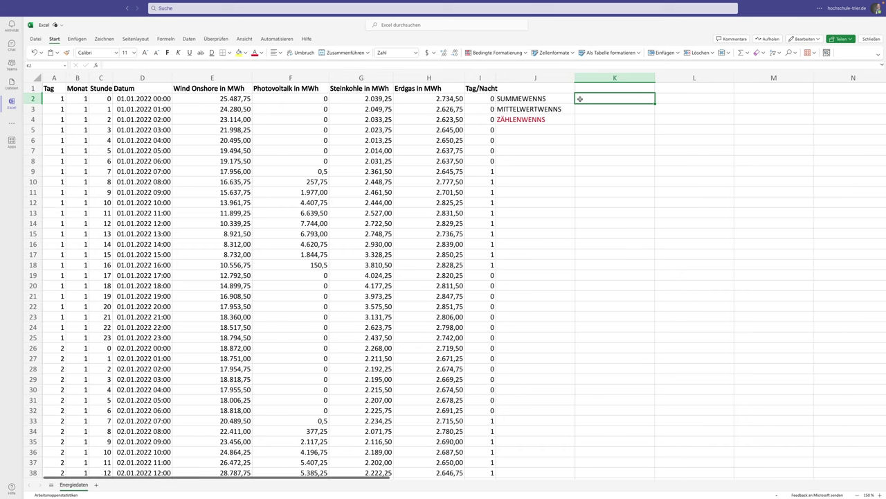
{"action": "key", "text": "Up"}
{"action": "type", "text": "Monat"}
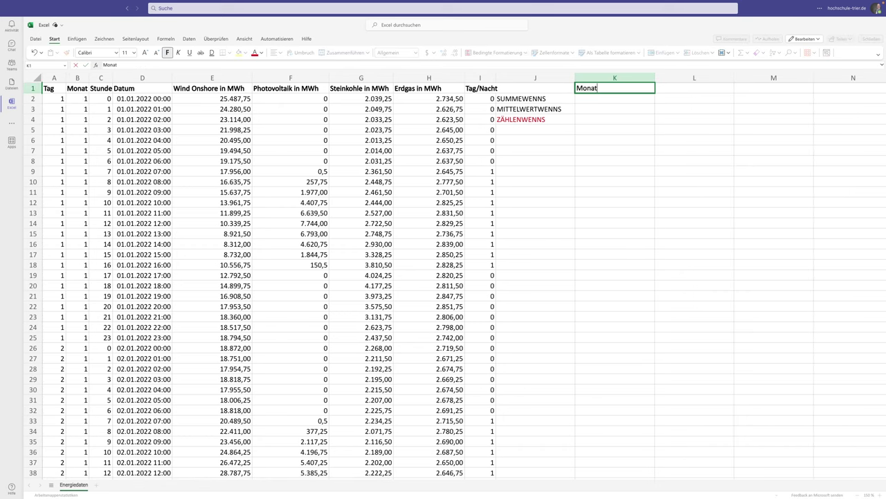
{"action": "key", "text": "Return"}
Enter months 1 and 2 in K2:K3 and fill them down to 12 in K13
{"action": "type", "text": "1"}
{"action": "key", "text": "Return"}
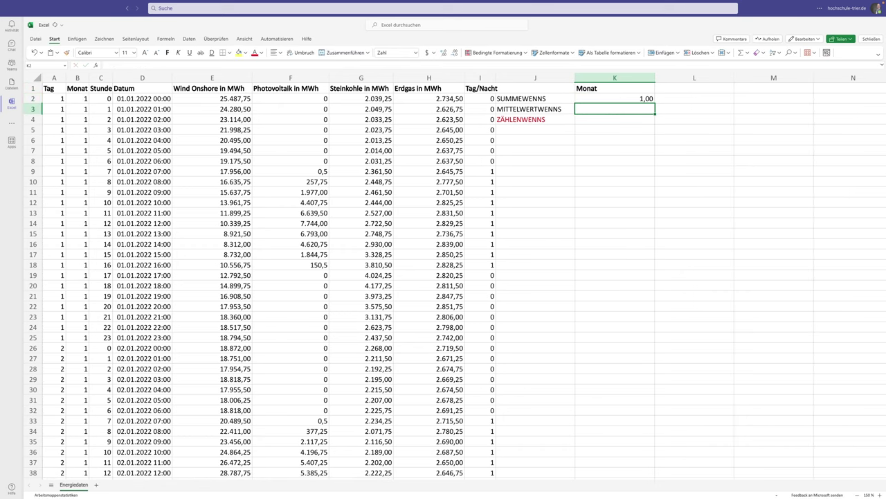
{"action": "type", "text": "2"}
{"action": "key", "text": "Return"}
{"action": "mouse_move", "coordinate": [643, 99]}
{"action": "left_mouse_down"}
{"action": "mouse_move", "coordinate": [654, 224]}
{"action": "mouse_move", "coordinate": [654, 216]}
{"action": "left_mouse_up"}
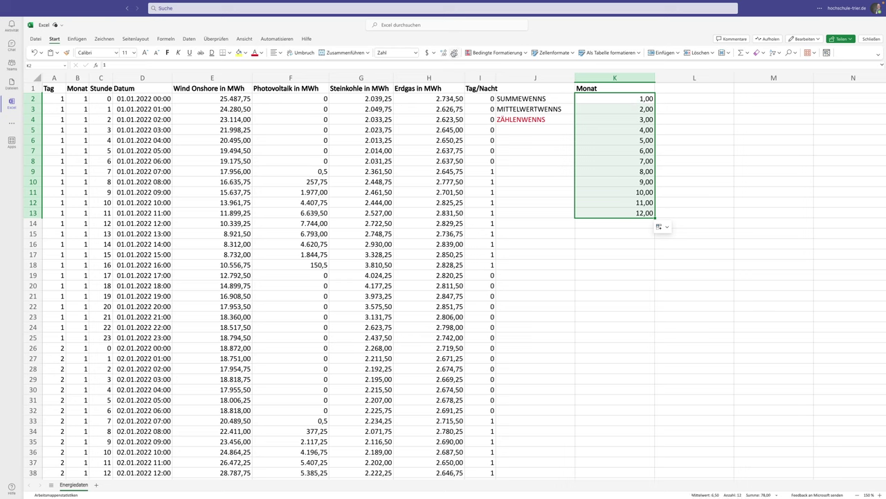
Show the month numbers without decimals and narrow column K to fit
{"action": "left_click", "coordinate": [455, 54]}
{"action": "left_click", "coordinate": [454, 53]}
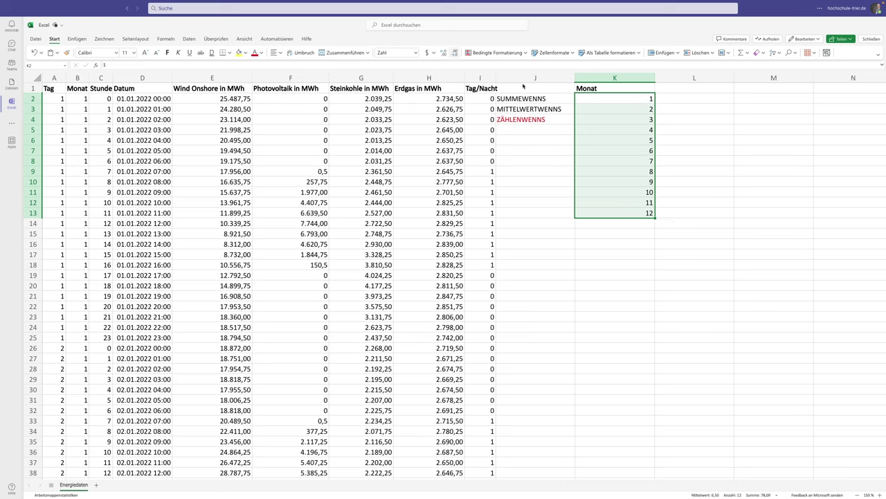
{"action": "left_click", "coordinate": [652, 77]}
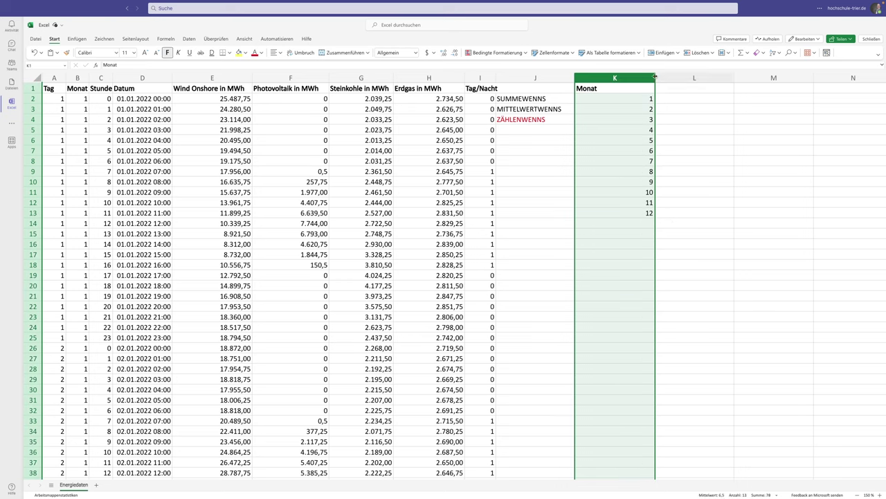
{"action": "left_click_drag", "start_coordinate": [654, 77], "coordinate": [599, 76]}
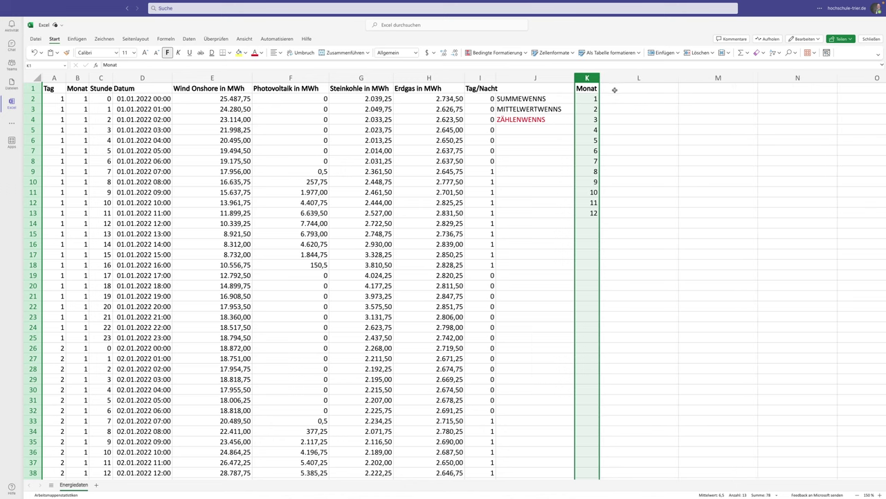
Head column L with 'Tagstunden' and begin a ZÄHLENWENNS formula in L2
{"action": "left_click", "coordinate": [615, 90]}
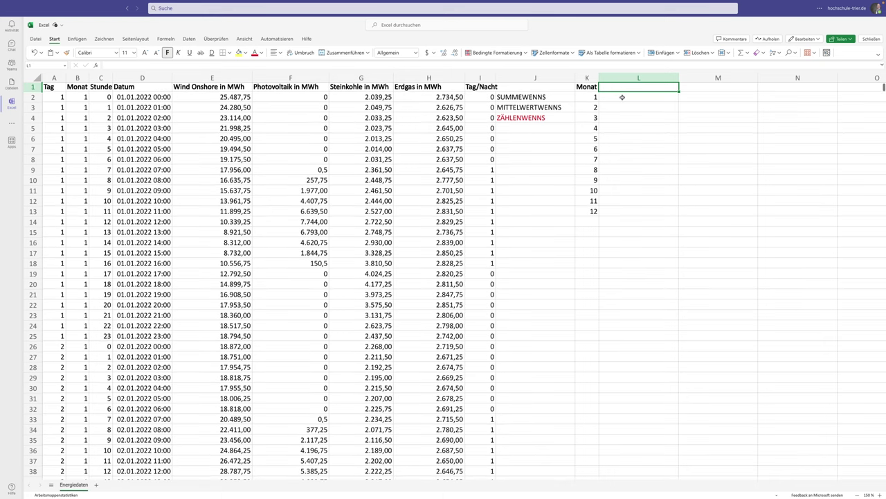
{"action": "type", "text": "Tagstunden"}
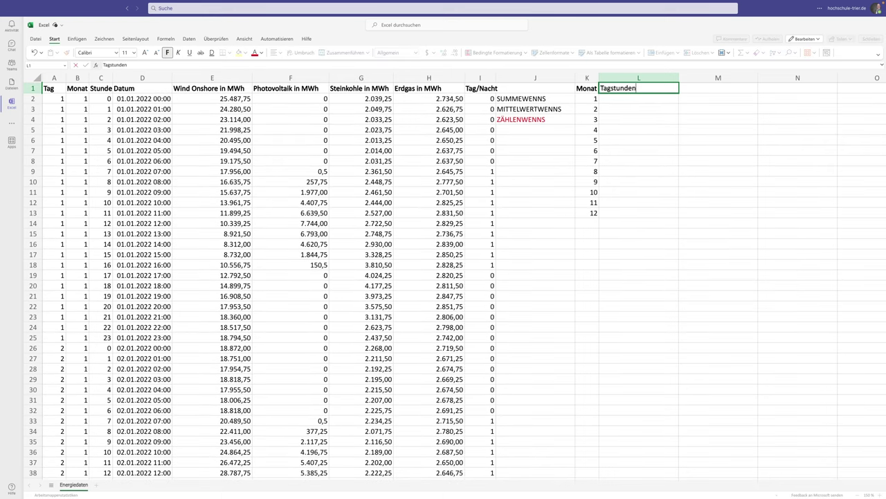
{"action": "key", "text": "Return"}
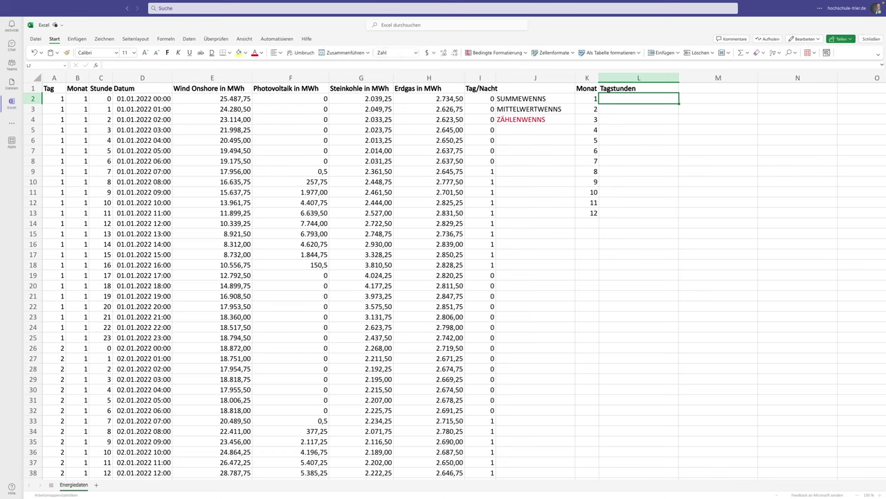
{"action": "type", "text": "=ZÄH"}
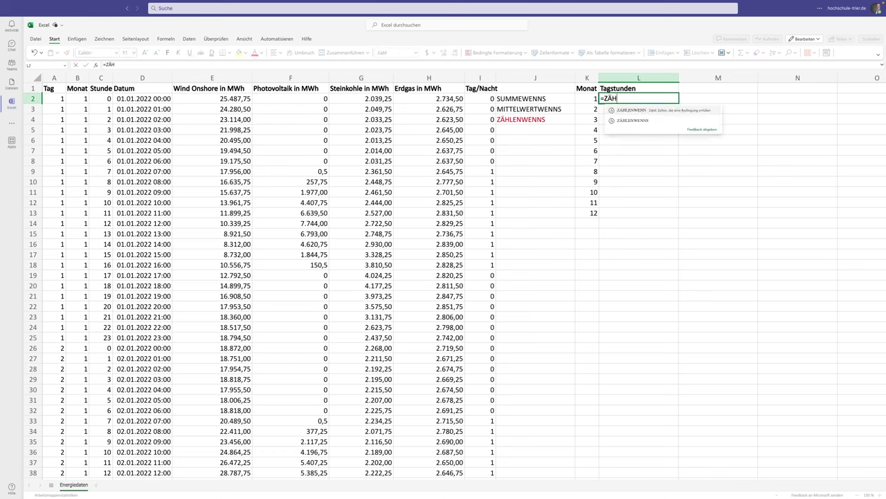
{"action": "type", "text": "LENWENNS"}
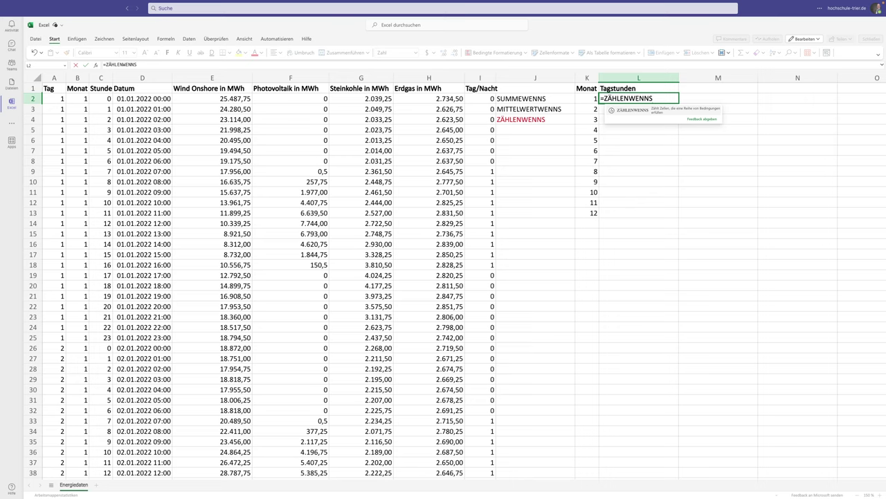
{"action": "type", "text": "("}
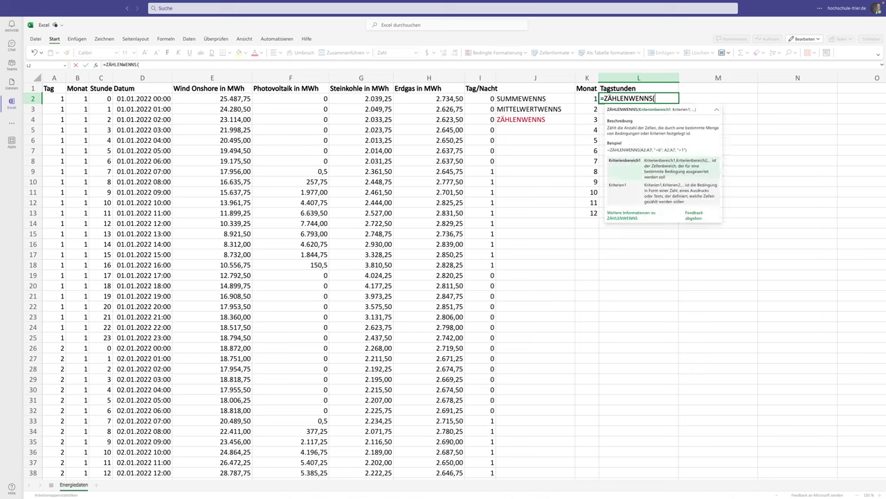
Complete L2 as =ZÄHLENWENNS(I:I;1), counting daylight hours in the Tag/Nacht column
{"action": "left_click", "coordinate": [478, 77]}
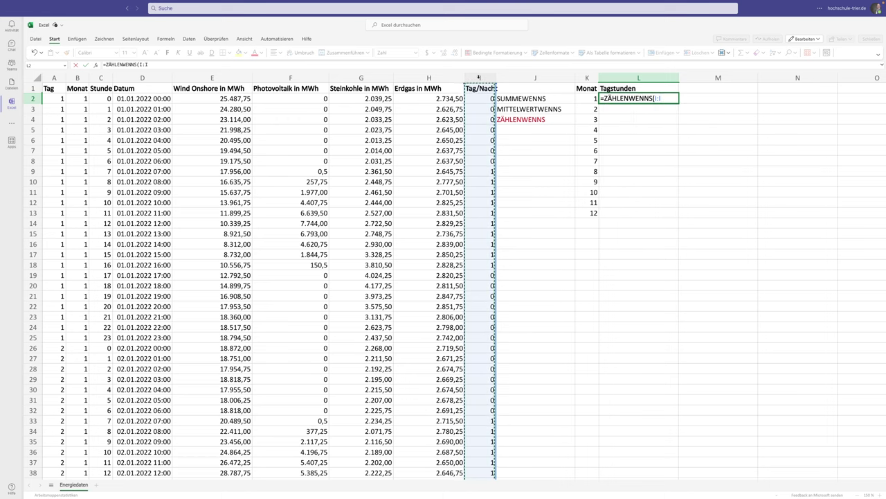
{"action": "type", "text": ";"}
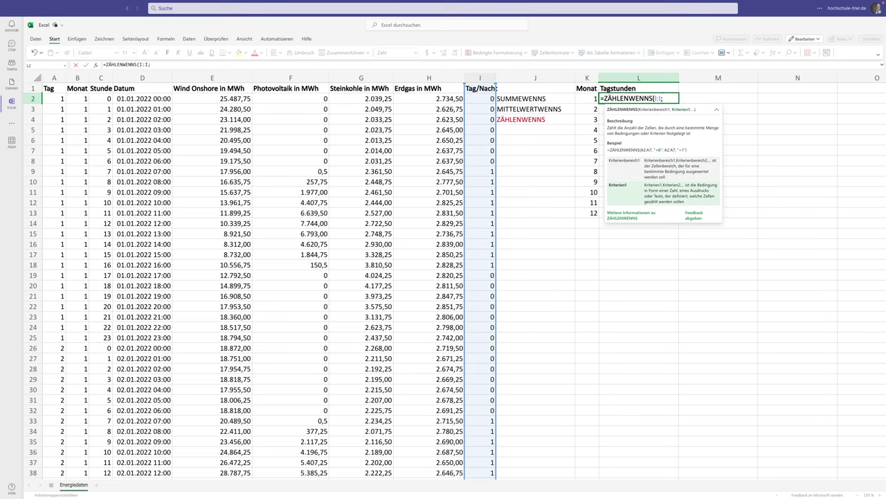
{"action": "type", "text": "1"}
{"action": "key", "text": "Return"}
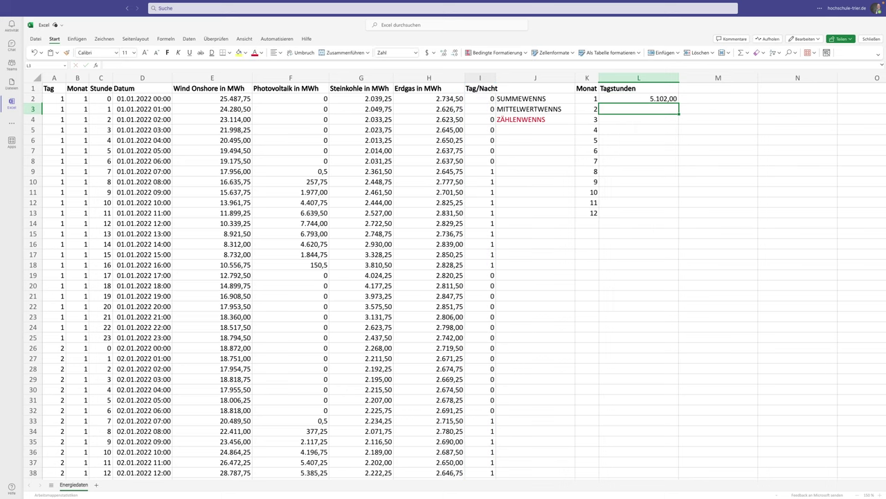
Reopen the L2 formula and delete its arguments, leaving only =ZÄHLENWENNS(
{"action": "left_click", "coordinate": [638, 98]}
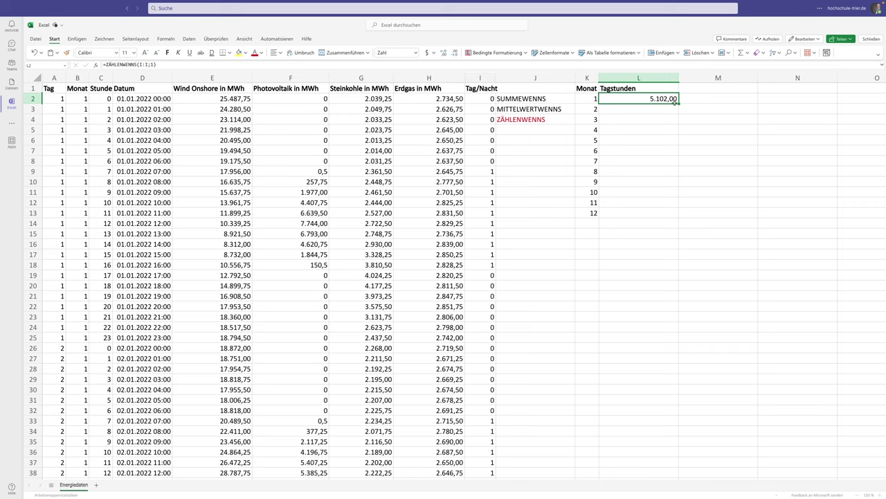
{"action": "left_click", "coordinate": [645, 100]}
{"action": "double_click", "coordinate": [645, 100]}
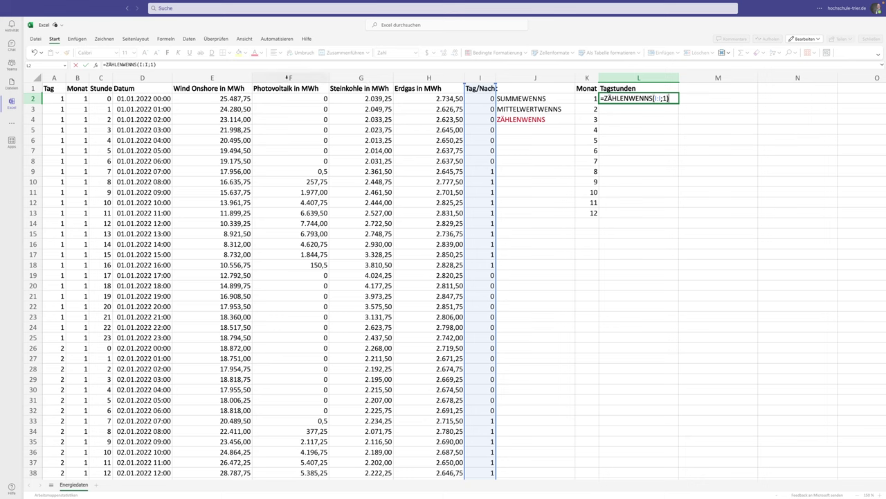
{"action": "left_click_drag", "start_coordinate": [654, 98], "coordinate": [670, 98]}
{"action": "key", "text": "Delete"}
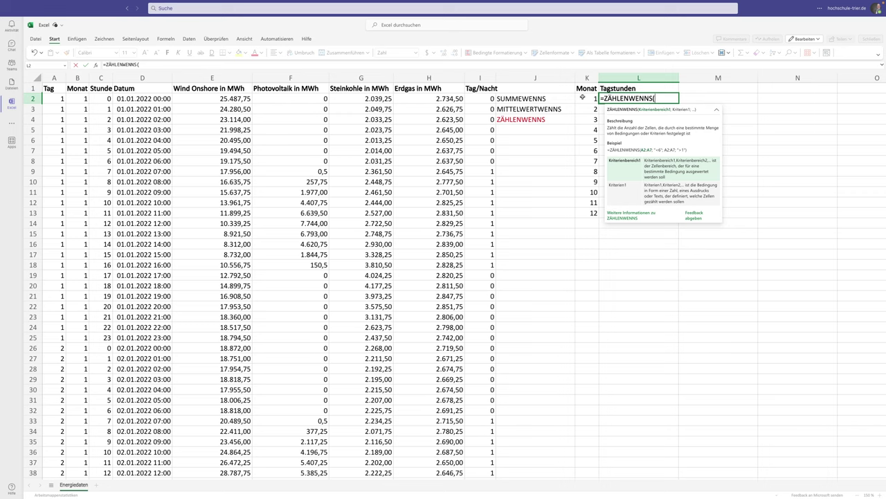
Build =ZÄHLENWENNS(I:I;1;B:B;K2) in L2 to count daylight hours for month 1
{"action": "left_click", "coordinate": [480, 77]}
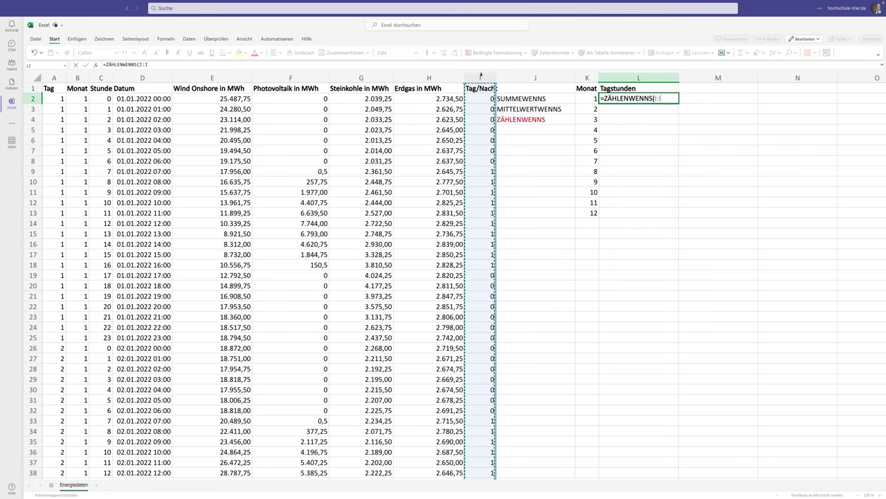
{"action": "type", "text": ";1"}
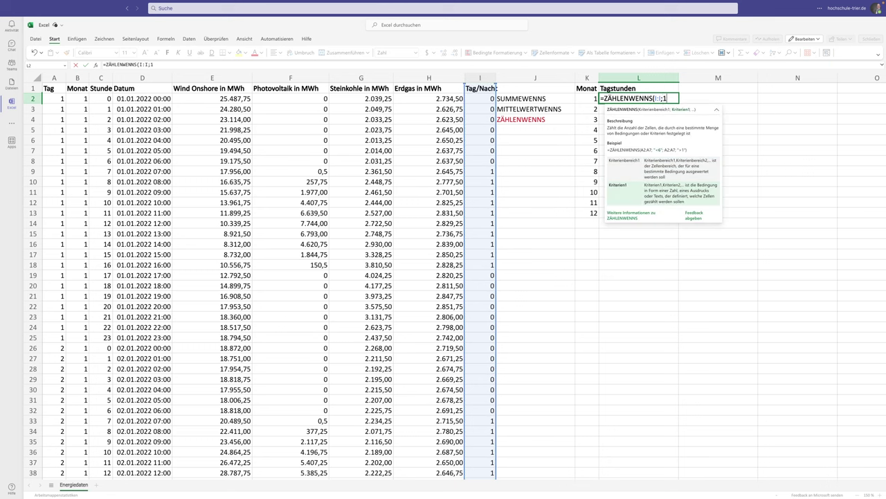
{"action": "type", "text": ";"}
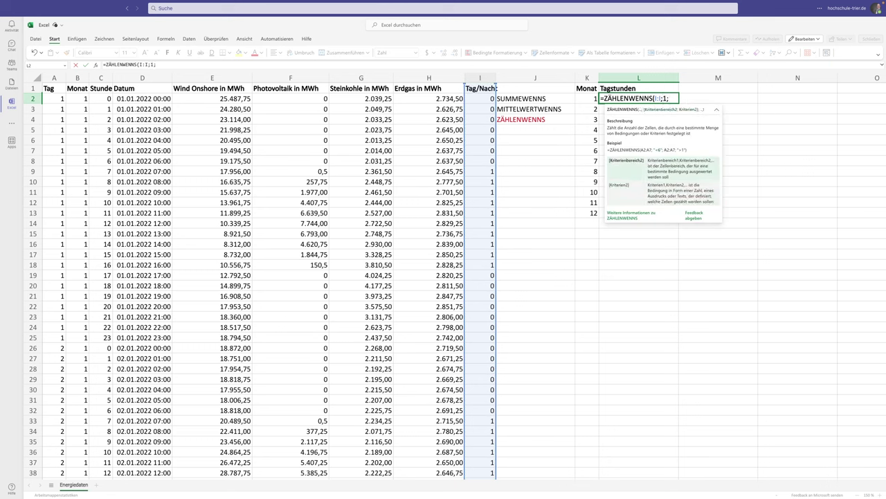
{"action": "left_click", "coordinate": [77, 78]}
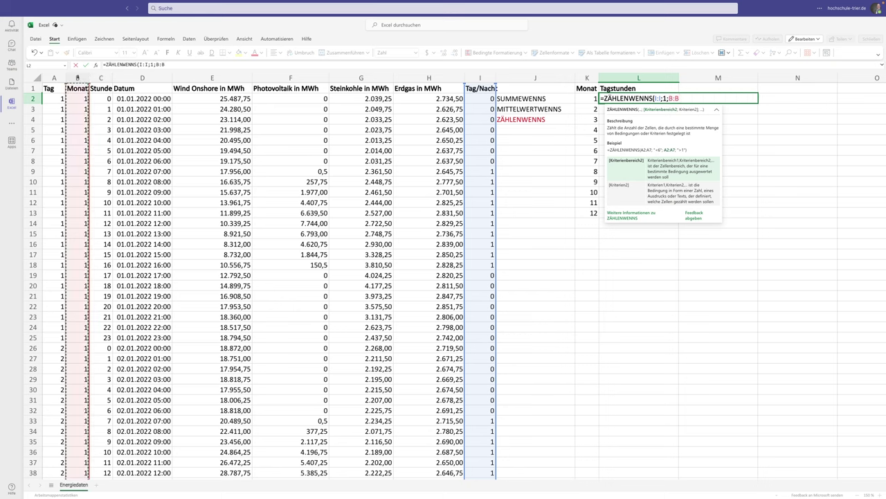
{"action": "type", "text": ";"}
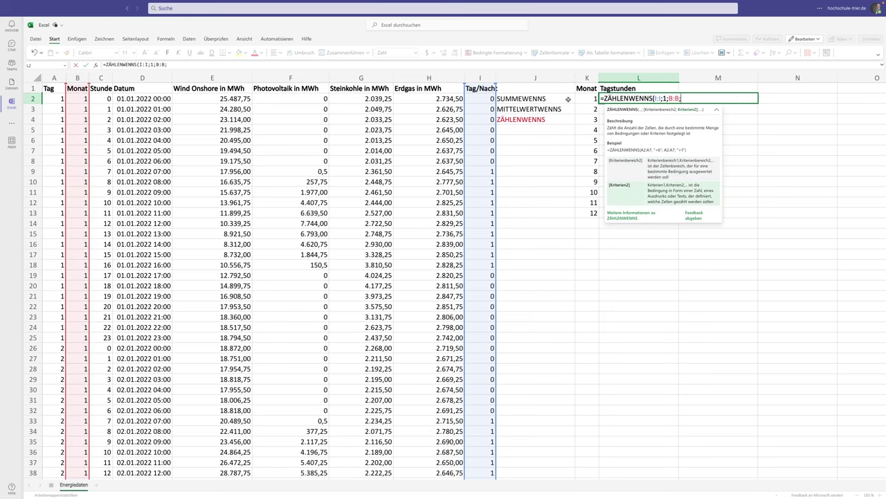
{"action": "left_click", "coordinate": [586, 97]}
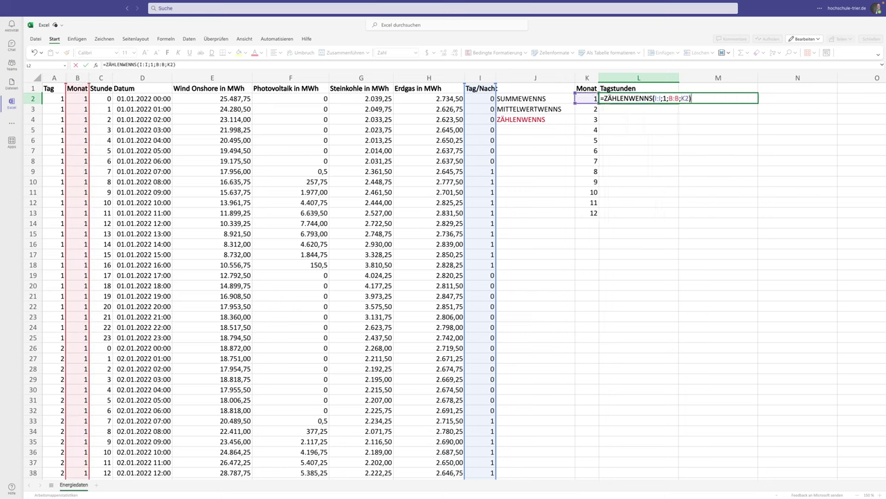
{"action": "key", "text": "Return"}
{"action": "key", "text": "Up"}
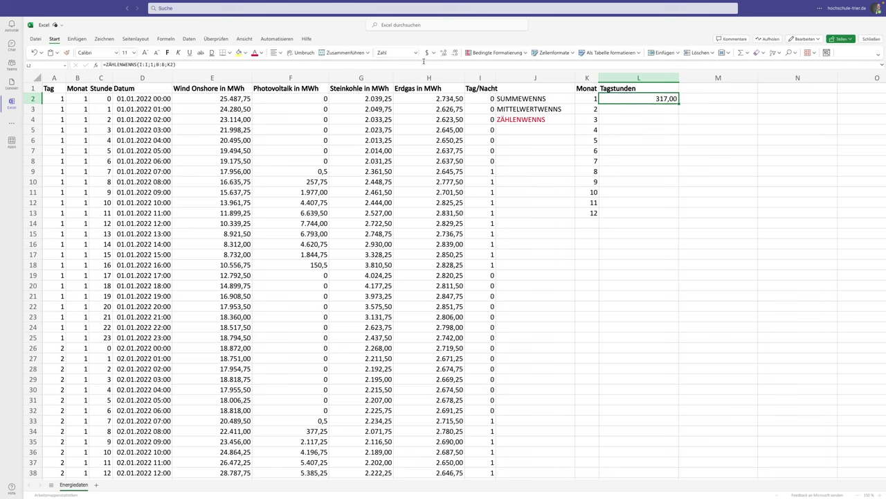
Remove two decimal places from the L2 count and reopen its formula
{"action": "left_click", "coordinate": [456, 52]}
{"action": "left_click", "coordinate": [456, 53]}
{"action": "double_click", "coordinate": [645, 99]}
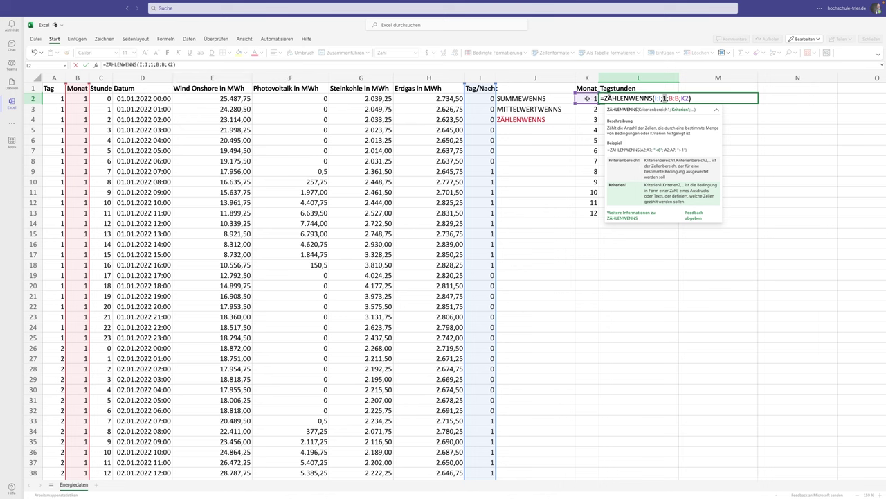
Fill the L2 daylight-hour formula down to L13 for all twelve months
{"action": "key", "text": "Return"}
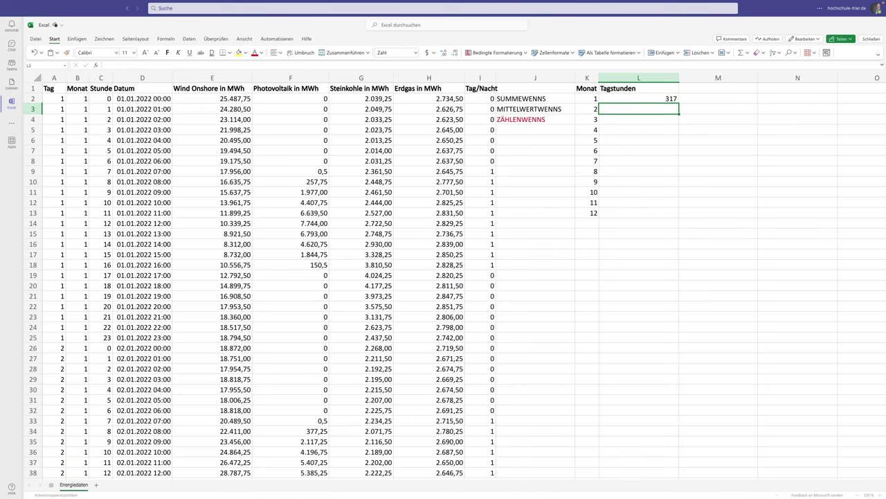
{"action": "left_click", "coordinate": [654, 104]}
{"action": "left_click_drag", "start_coordinate": [679, 104], "coordinate": [678, 218]}
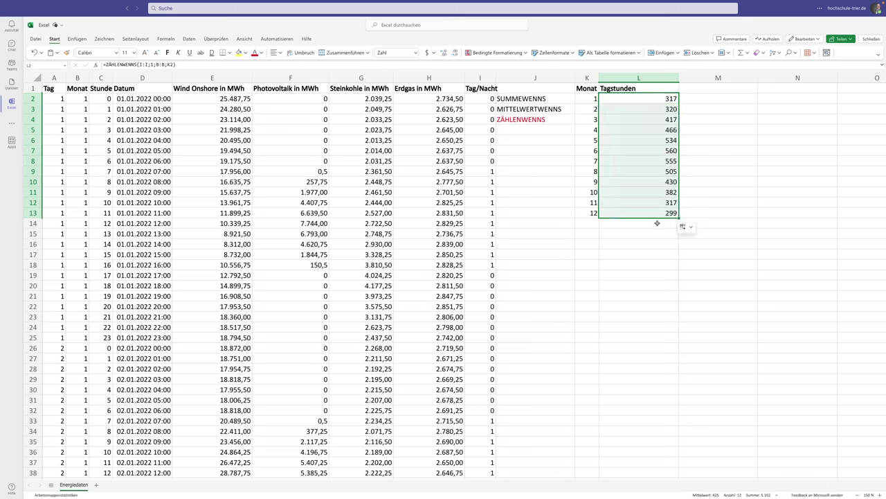
{"action": "left_click_drag", "start_coordinate": [644, 150], "coordinate": [638, 158]}
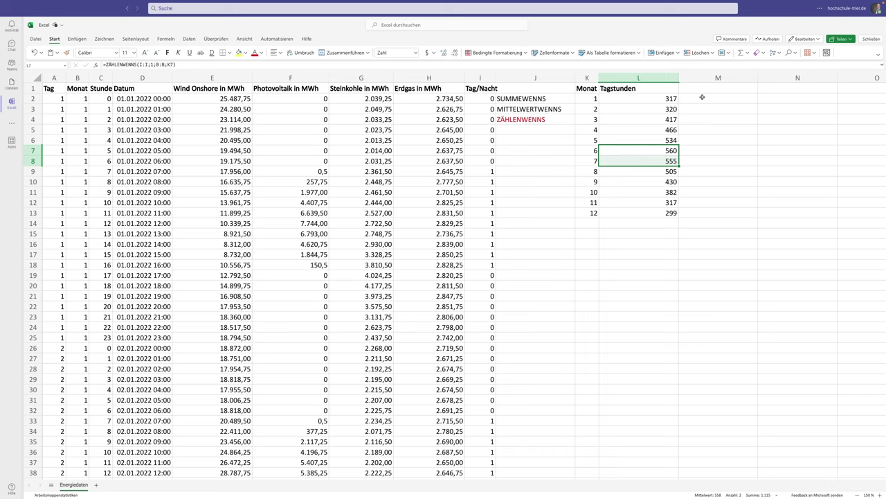
Inspect the month 1 formula in L2 without changing it
{"action": "left_click", "coordinate": [634, 95]}
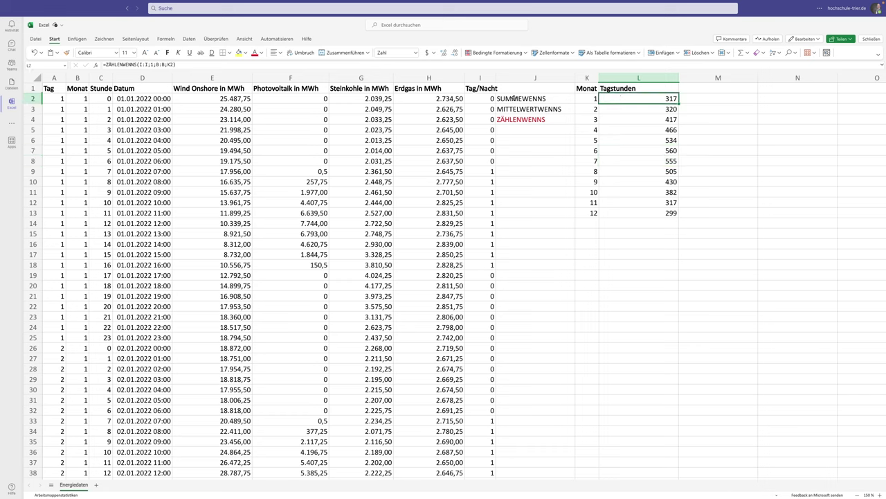
{"action": "double_click", "coordinate": [635, 99]}
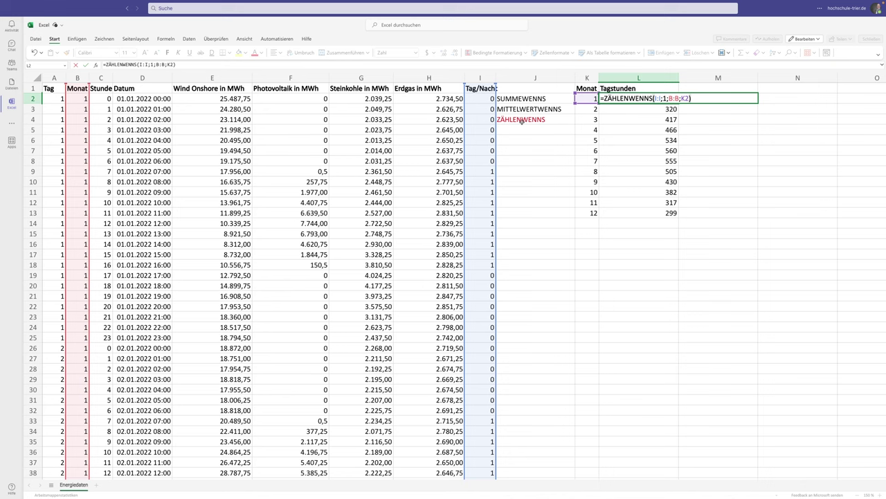
{"action": "key", "text": "Escape"}
Enter a ZÄHLENWENNS formula in M2 counting month-1 Photovoltaik values above 0
{"action": "left_click", "coordinate": [707, 99]}
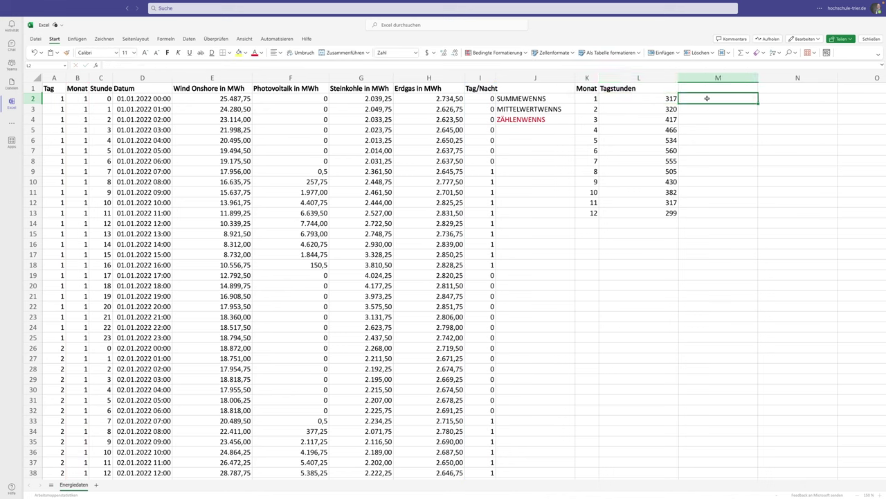
{"action": "type", "text": "=ZÄHL"}
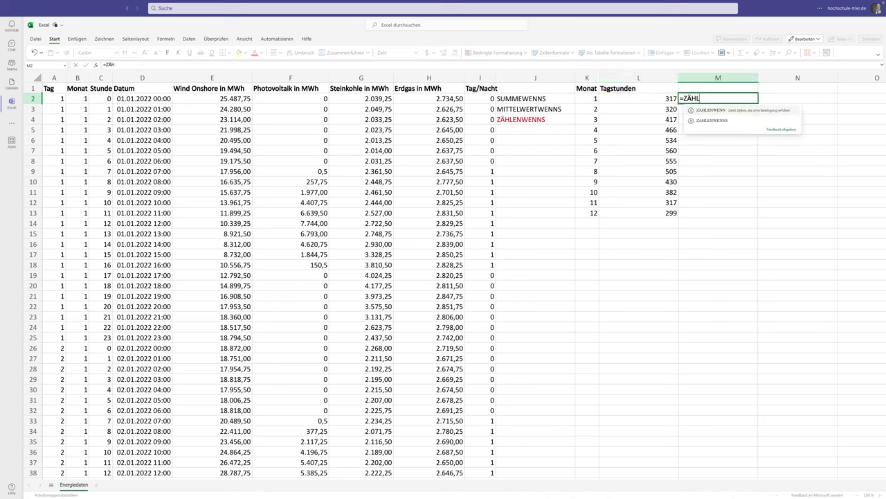
{"action": "type", "text": "ENWENNS("}
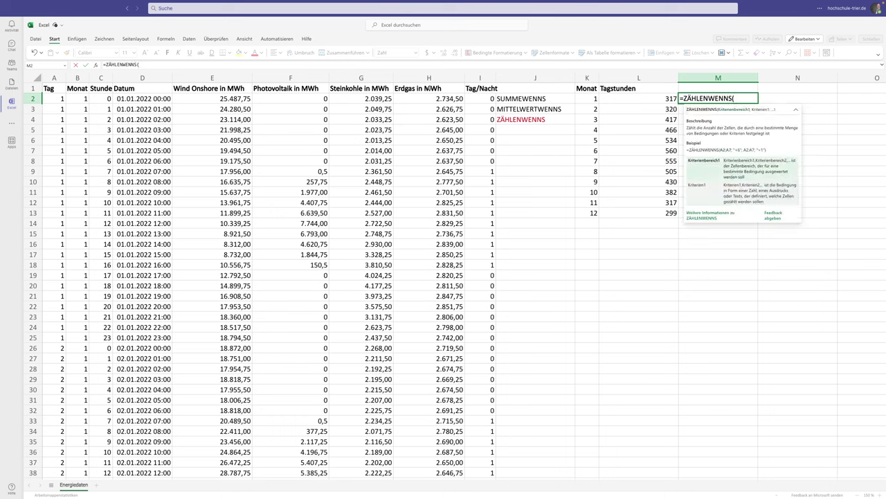
{"action": "left_click", "coordinate": [288, 77]}
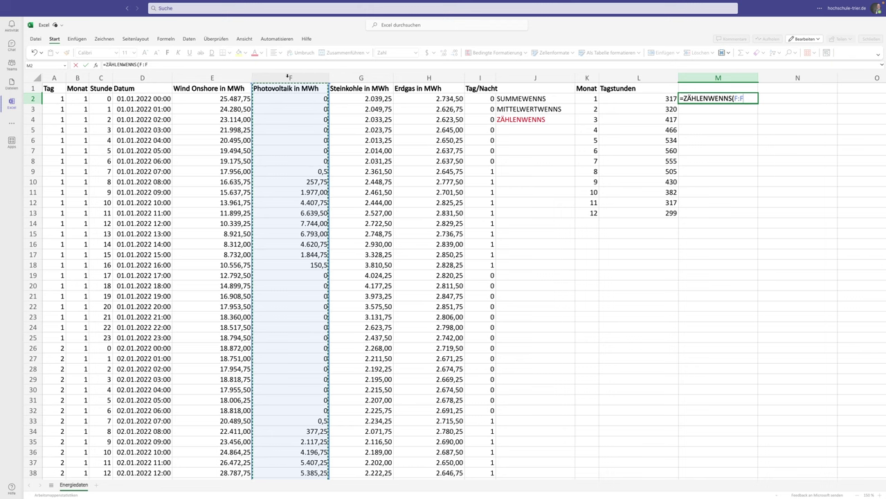
{"action": "type", "text": ";>0"}
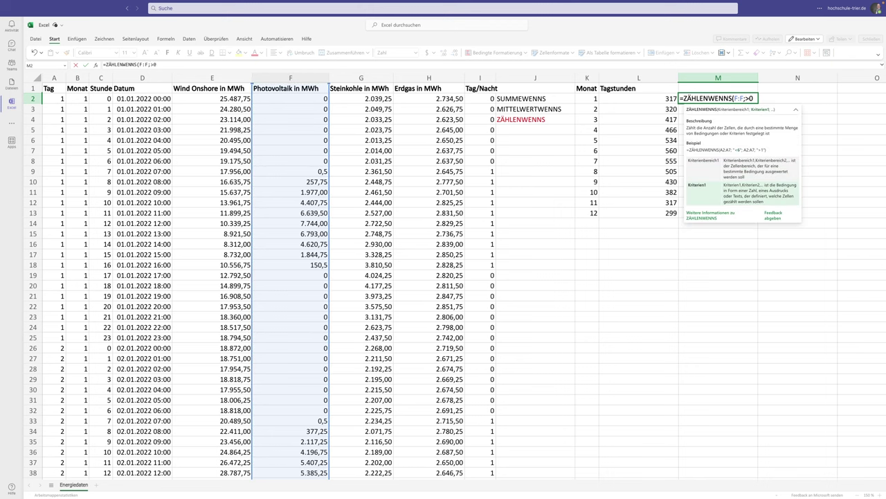
{"action": "type", "text": ";"}
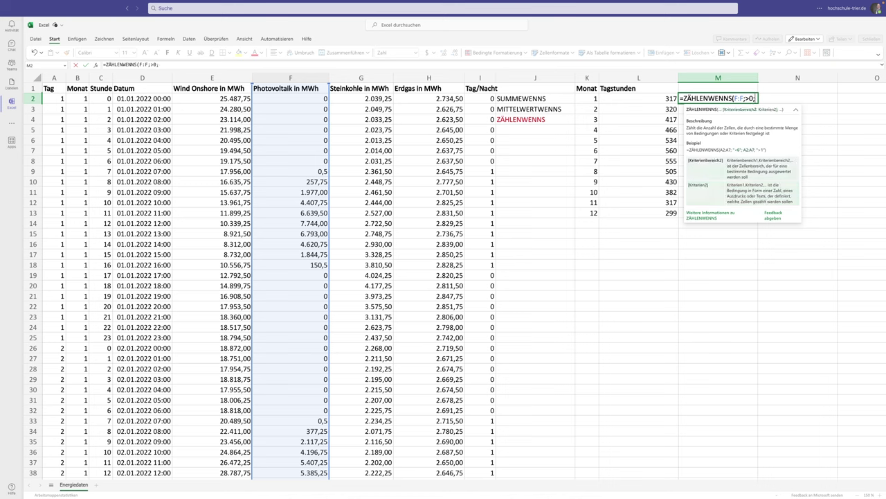
{"action": "left_click", "coordinate": [77, 78]}
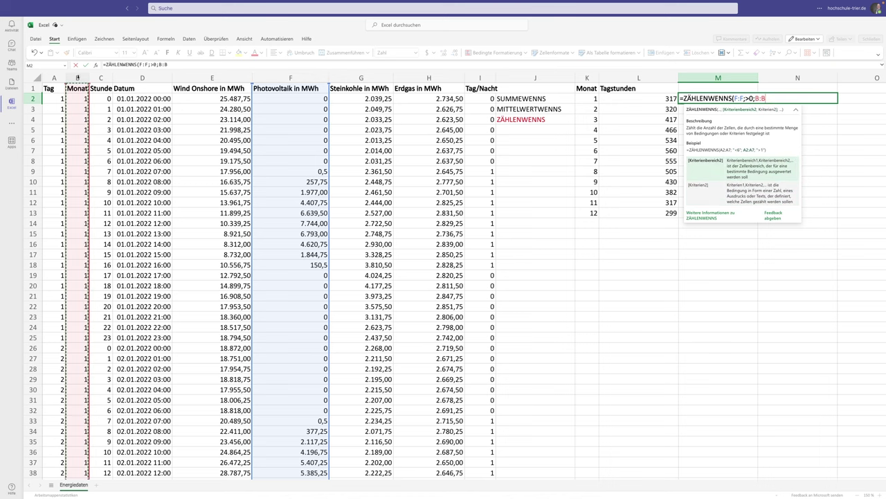
{"action": "type", "text": ";"}
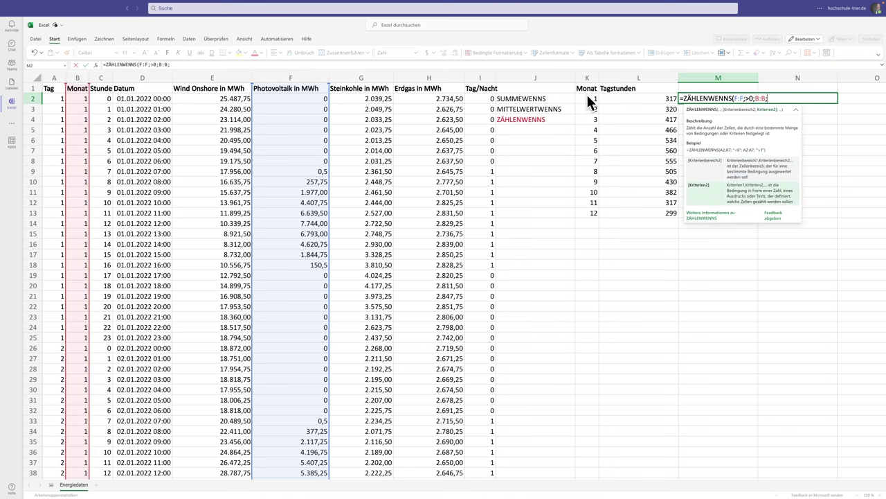
{"action": "left_click", "coordinate": [592, 98]}
{"action": "type", "text": ")"}
{"action": "key", "text": "Return"}
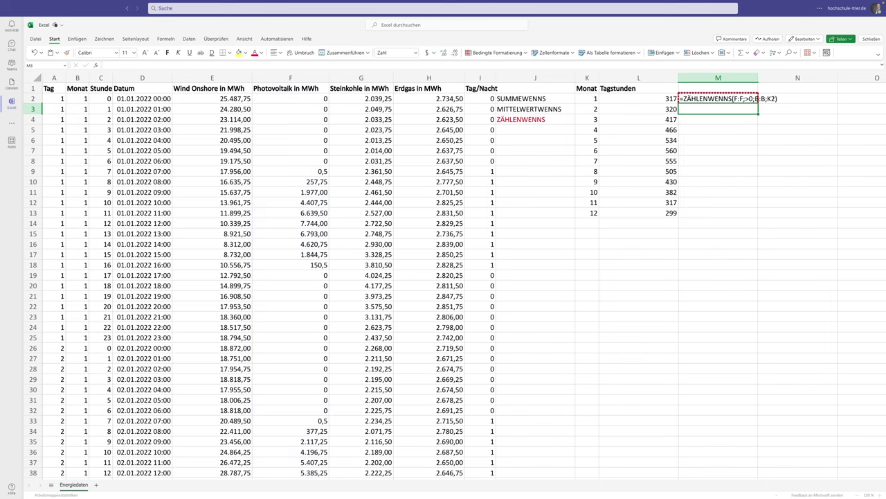
Quote the >0 condition so M2 reads =ZÄHLENWENNS(F:F;">0";B:B;K2)
{"action": "key", "text": "Up"}
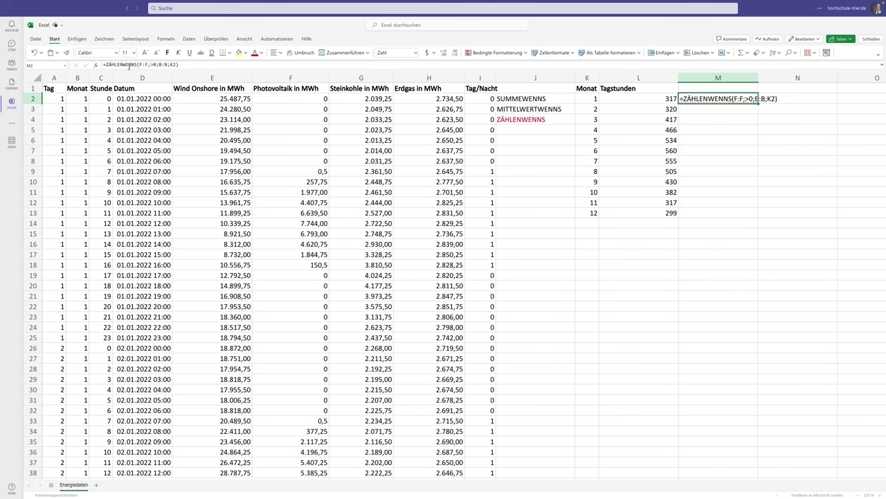
{"action": "left_click", "coordinate": [152, 64]}
{"action": "type", "text": "\""}
{"action": "key", "text": "Right"}
{"action": "key", "text": "Right"}
{"action": "type", "text": "\""}
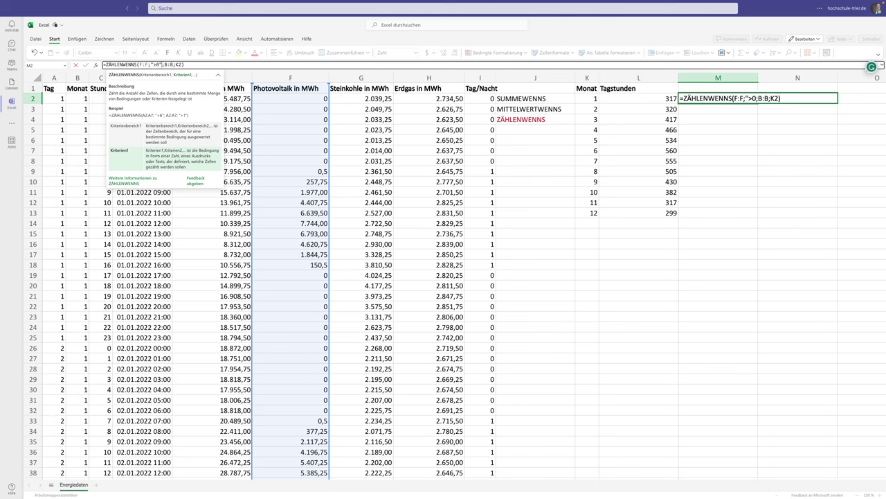
{"action": "key", "text": "Return"}
{"action": "left_click", "coordinate": [719, 97]}
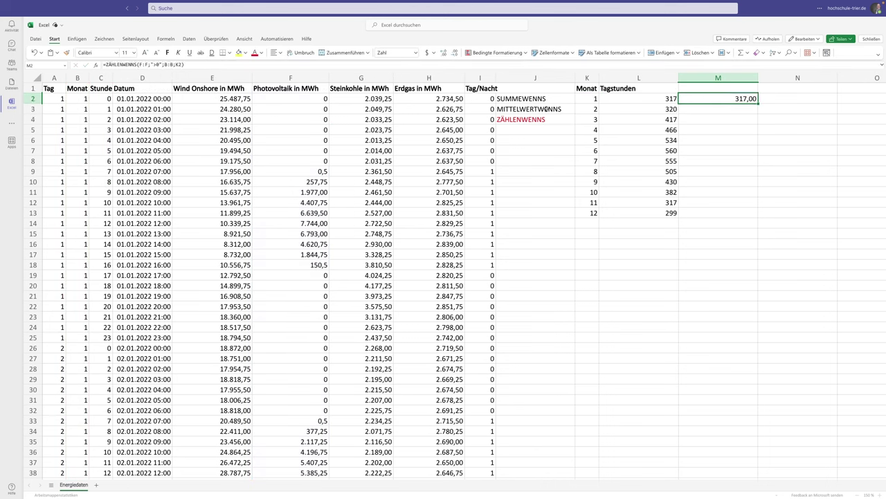
Remove decimals from M2 and review its >0 condition and K2 month criterion
{"action": "double_click", "coordinate": [444, 52]}
{"action": "double_click", "coordinate": [723, 97]}
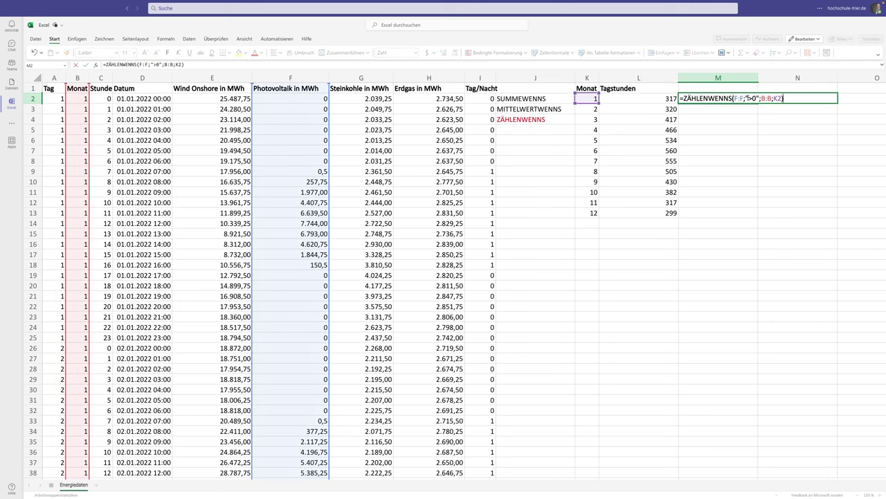
{"action": "left_click_drag", "start_coordinate": [746, 98], "coordinate": [760, 98]}
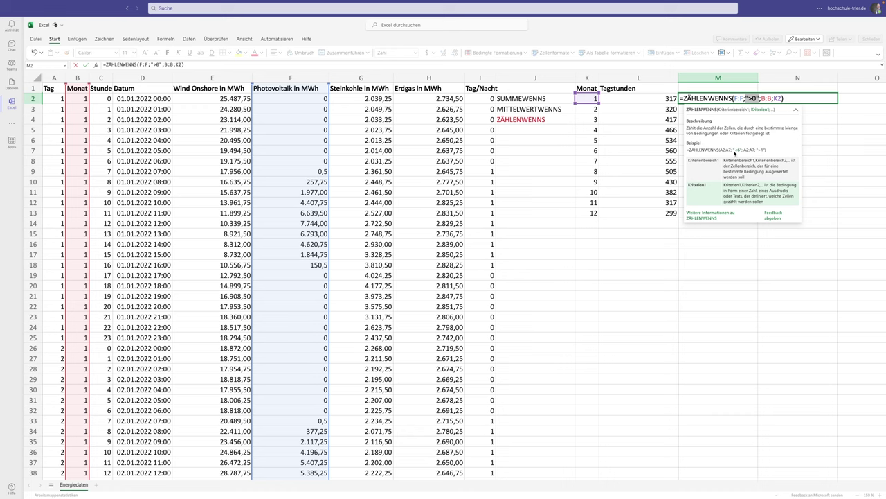
{"action": "key", "text": "shift+Left"}
{"action": "left_click_drag", "start_coordinate": [747, 95], "coordinate": [760, 97]}
{"action": "scroll", "coordinate": [302, 94], "scroll_direction": "right", "scroll_amount": 1}
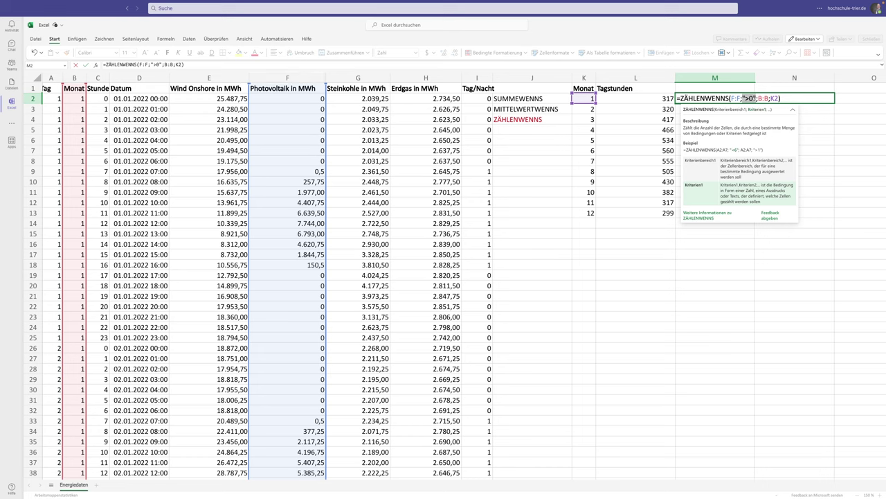
{"action": "left_click_drag", "start_coordinate": [758, 99], "coordinate": [780, 99]}
{"action": "left_click", "coordinate": [588, 99]}
{"action": "key", "text": "Return"}
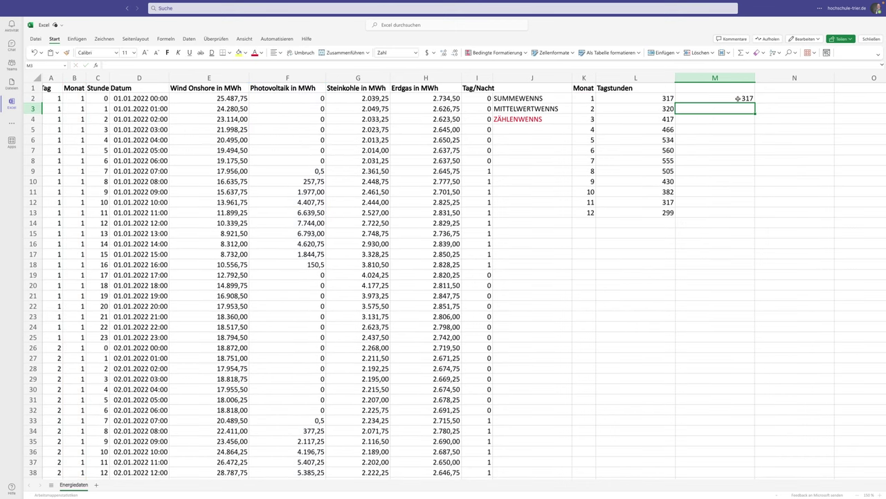
Fill the M2 formula down to M13 for all twelve months
{"action": "left_click", "coordinate": [738, 99]}
{"action": "left_click_drag", "start_coordinate": [754, 111], "coordinate": [751, 215]}
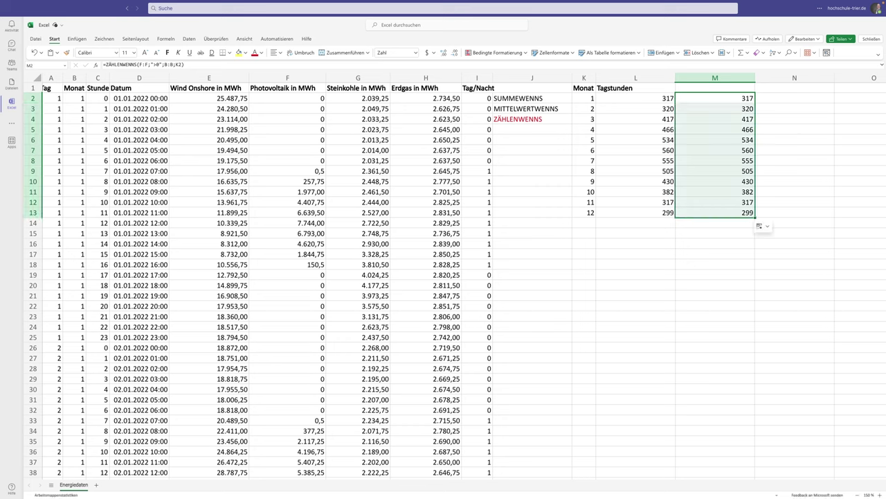
{"action": "left_click", "coordinate": [591, 224]}
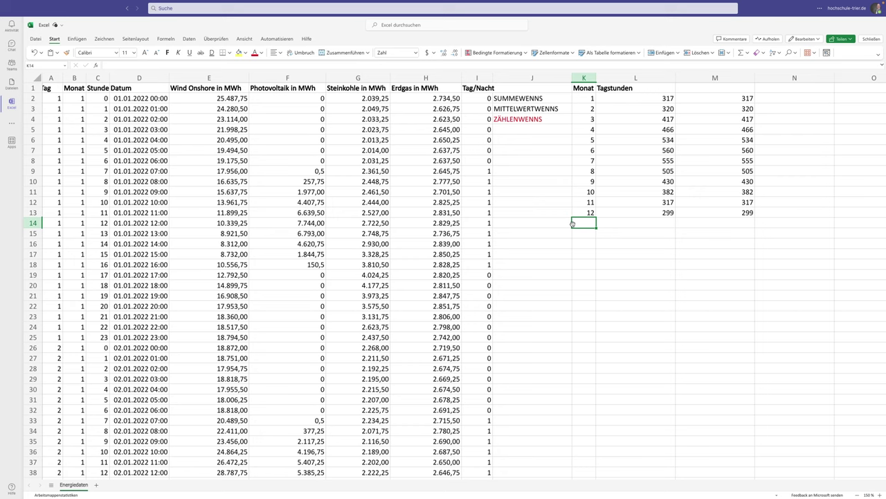
{"action": "left_click_drag", "start_coordinate": [535, 99], "coordinate": [533, 119]}
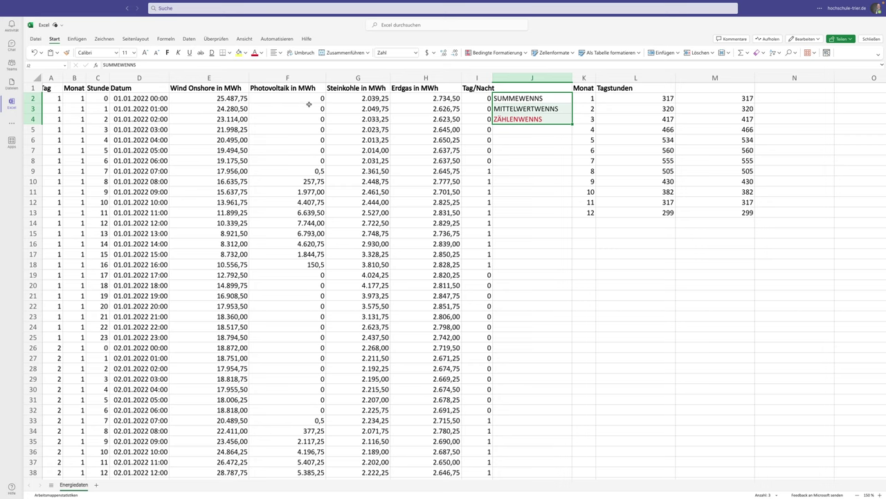
{"action": "left_click", "coordinate": [530, 99]}
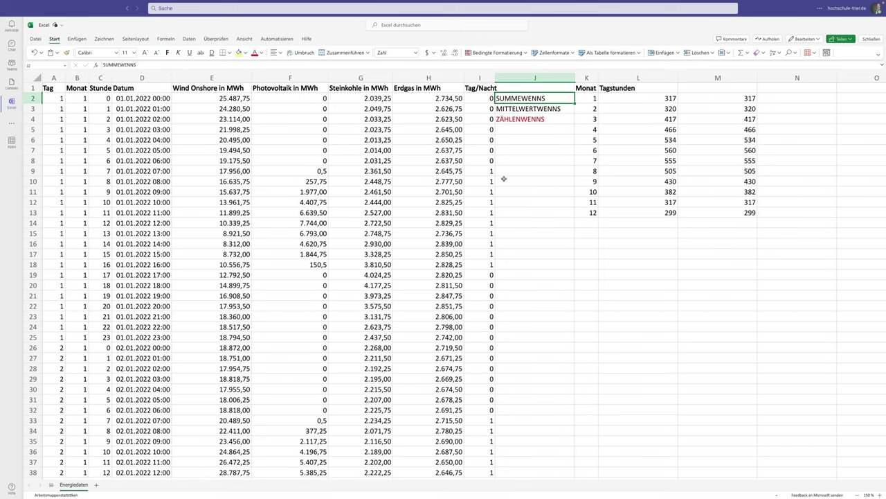
{"action": "left_click_drag", "start_coordinate": [534, 99], "coordinate": [532, 119]}
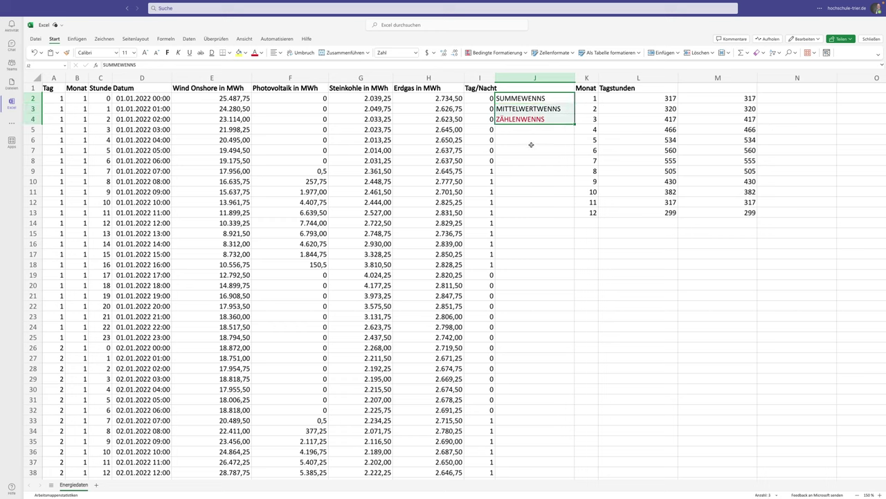